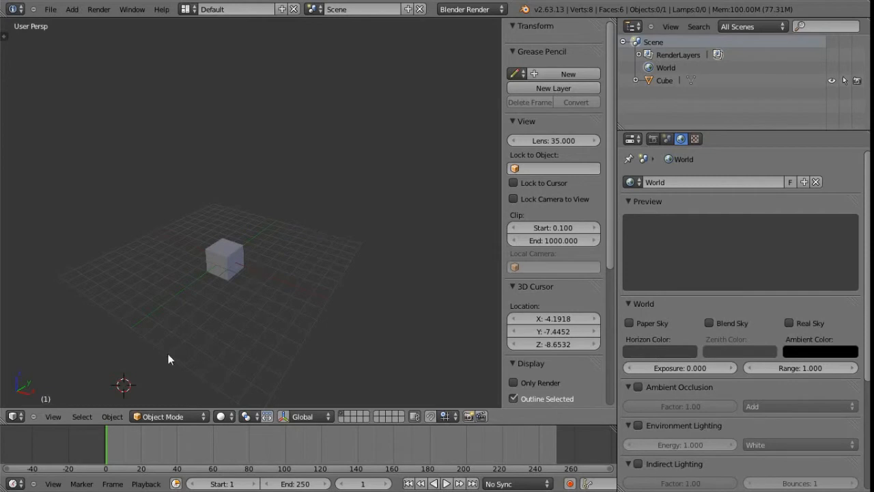
# - Open the scene's undo history, look through the recorded actions, and choose the latest Delete entry
pyautogui.click(113, 418)
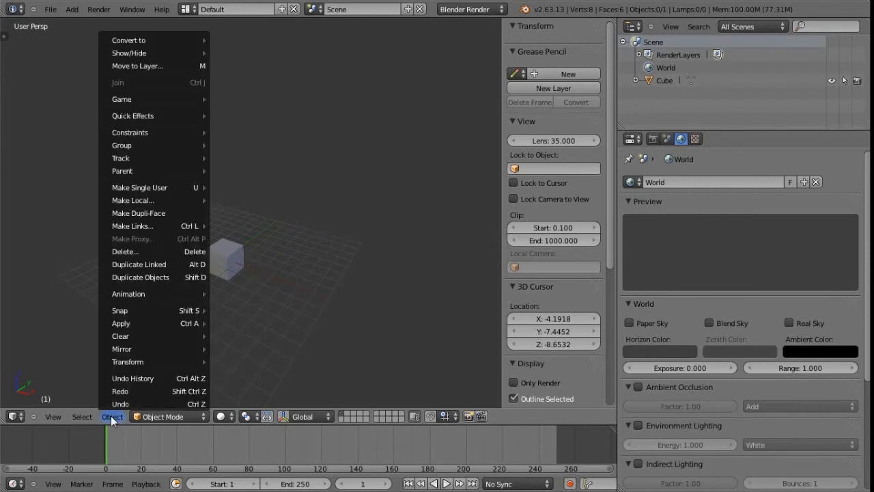
pyautogui.click(166, 379)
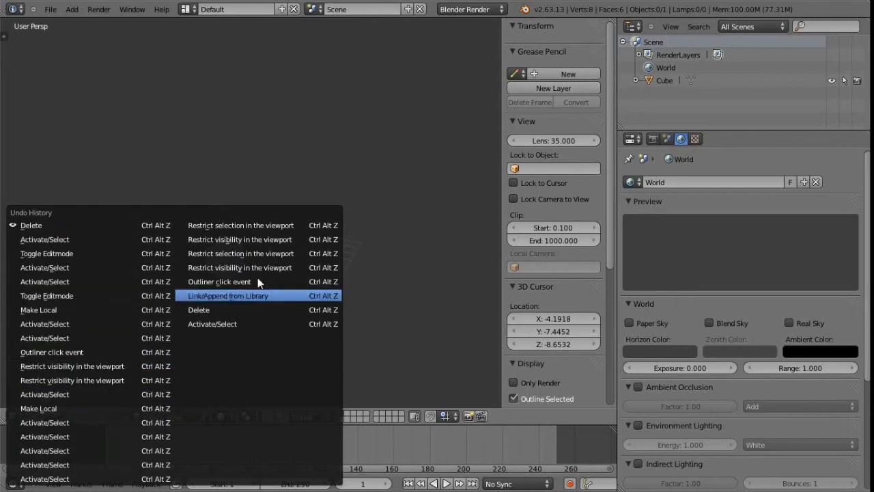
pyautogui.click(87, 226)
# - Check the Global Undo settings among the editing options in the user preferences and close the preferences
pyautogui.click(50, 9)
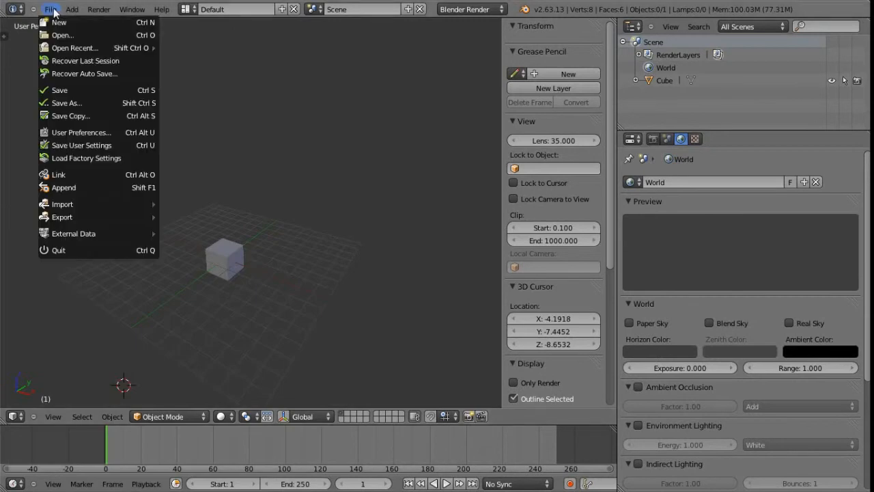
pyautogui.click(90, 133)
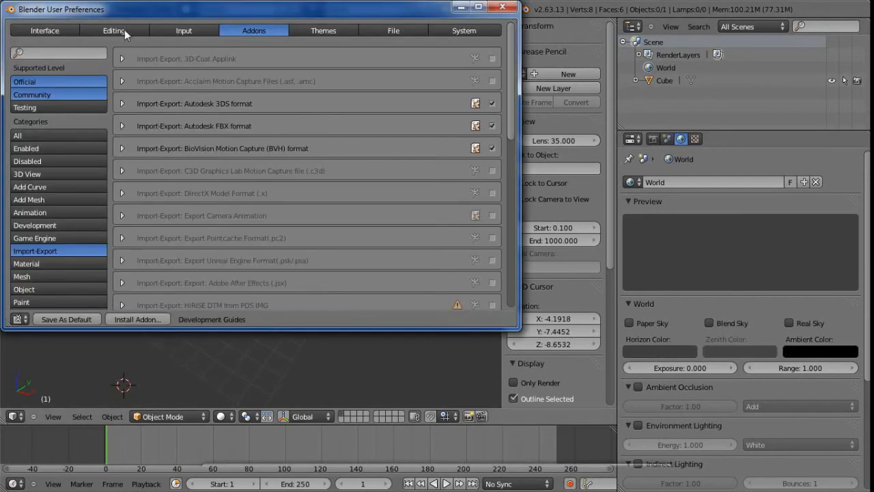
pyautogui.click(125, 30)
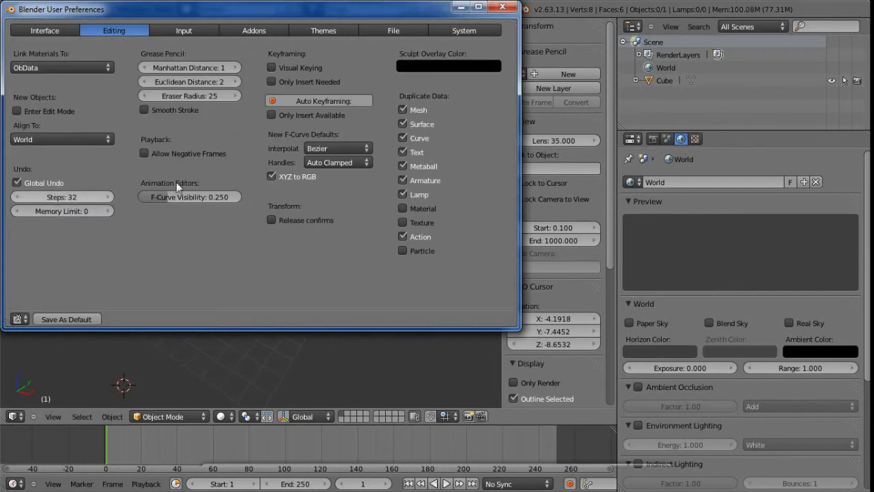
pyautogui.click(503, 6)
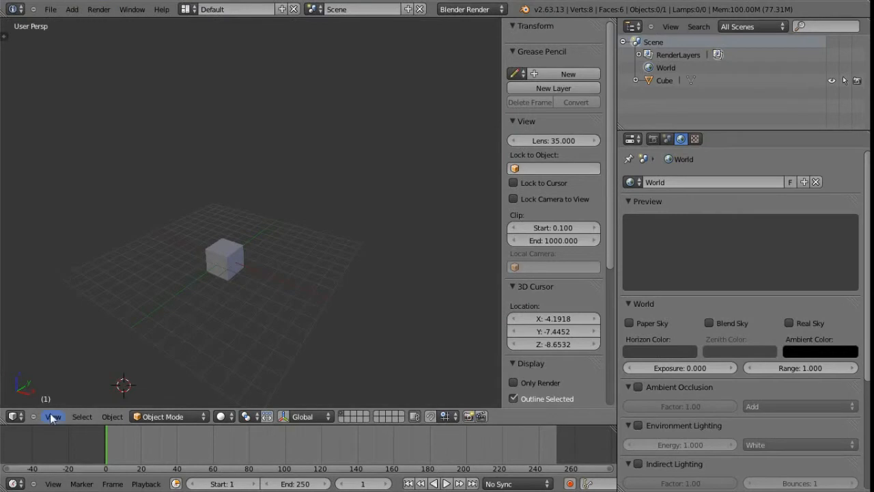
# - Bring up the scene's undo history list from the object commands again
pyautogui.click(112, 416)
pyautogui.click(140, 374)
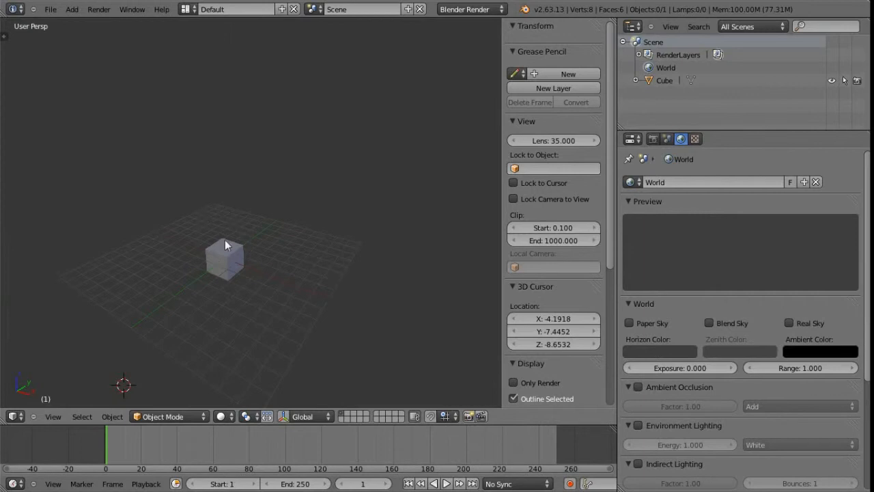
pyautogui.click(113, 417)
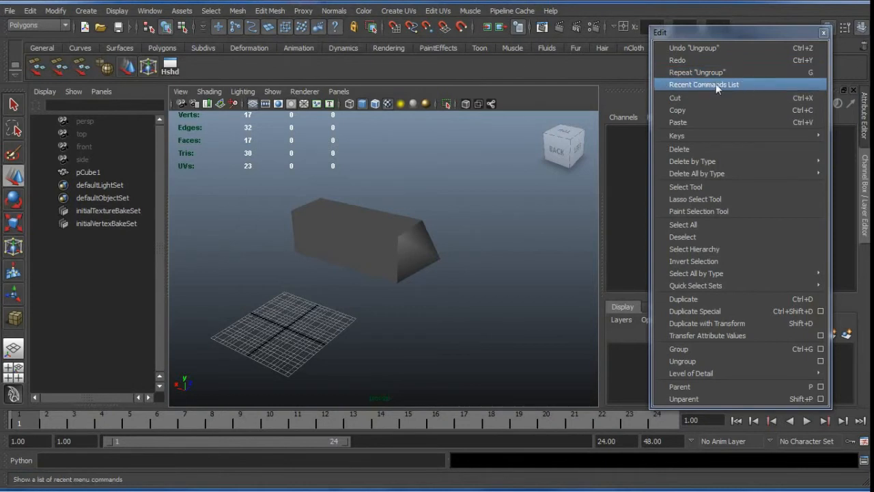
# - Switch to Maya, open the Recent Commands List, and place its window between the model and the detached Edit menu
pyautogui.click(751, 82)
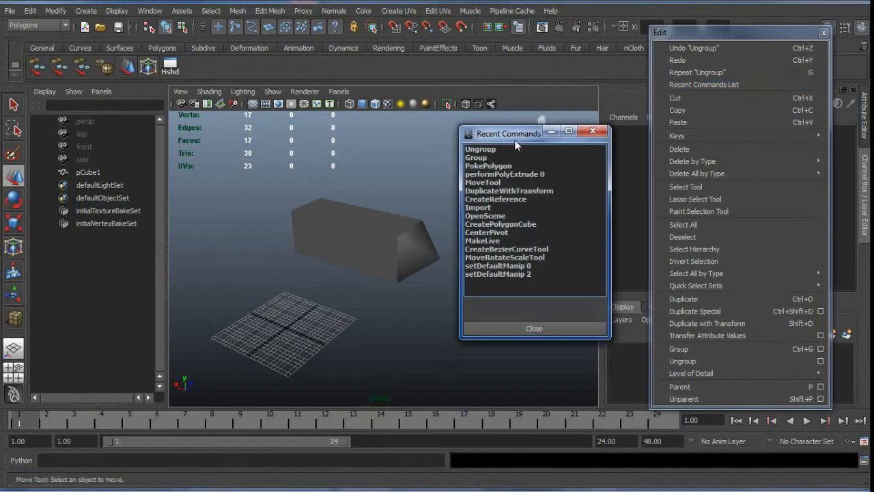
pyautogui.moveTo(513, 137); pyautogui.dragTo(482, 139)
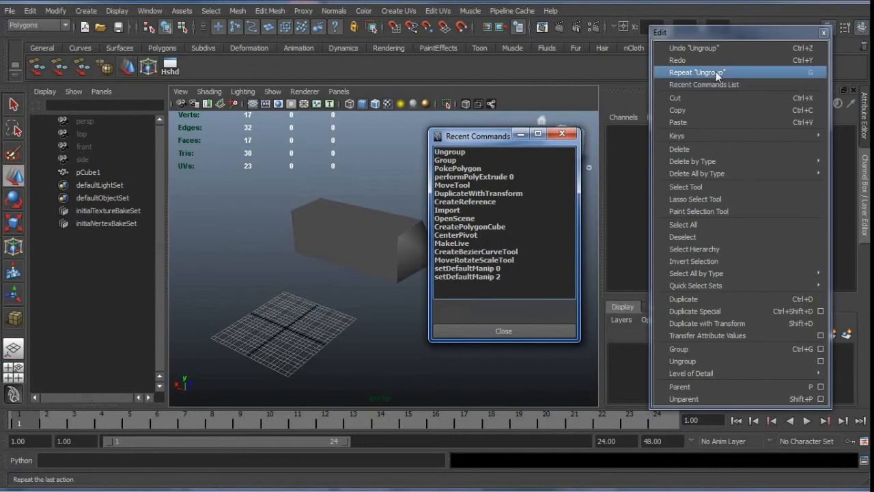
pyautogui.moveTo(478, 140); pyautogui.dragTo(497, 141)
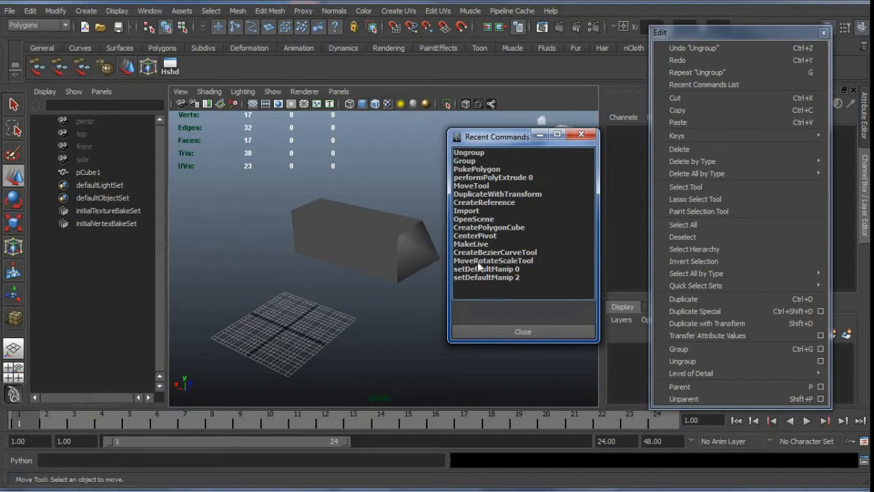
pyautogui.moveTo(496, 137); pyautogui.dragTo(527, 134)
# - Select pCube1, view it from another angle, and clear the selection
pyautogui.click(390, 268)
pyautogui.keyDown('alt'); pyautogui.moveTo(390, 267); pyautogui.dragTo(339, 219); pyautogui.keyUp('alt')
pyautogui.moveTo(357, 179); pyautogui.dragTo(263, 212)
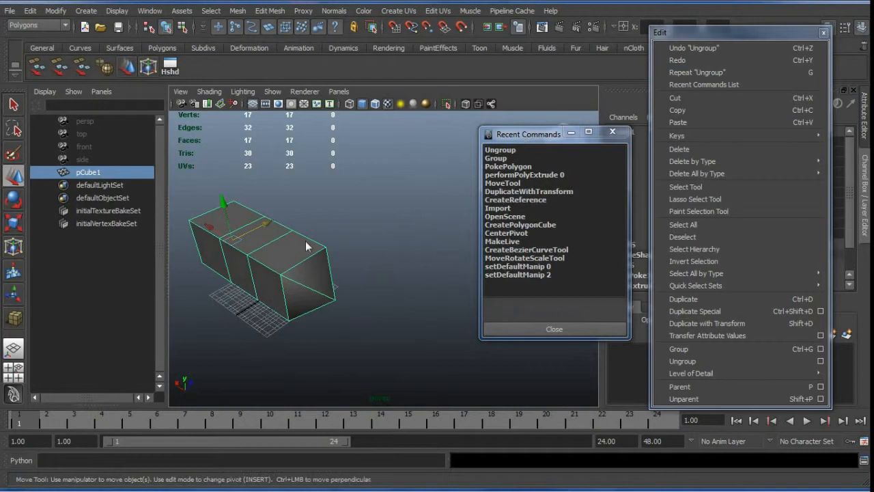
pyautogui.keyDown('shift'); pyautogui.moveTo(279, 255); pyautogui.dragTo(327, 240, button='right'); pyautogui.keyUp('shift')
pyautogui.click(341, 220)
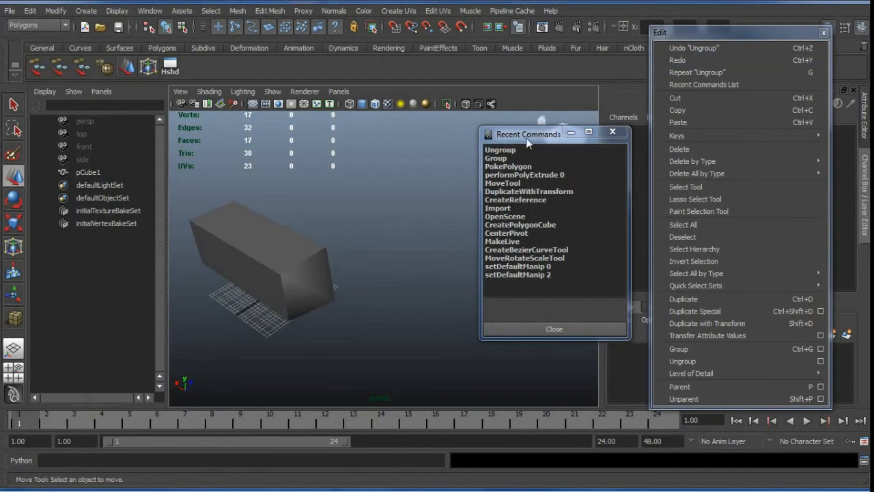
# - Reposition the Recent Commands window slightly and switch back to Blender
pyautogui.moveTo(526, 138); pyautogui.dragTo(515, 147)
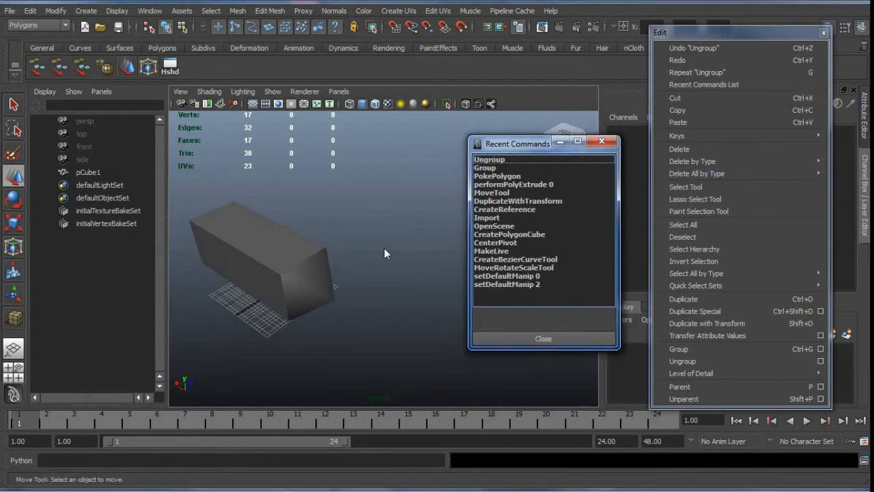
pyautogui.hotkey('alt', 'Tab')
pyautogui.hotkey('alt', 'Tab')
pyautogui.hotkey('alt', 'Tab')
pyautogui.hotkey('alt', 'Tab')
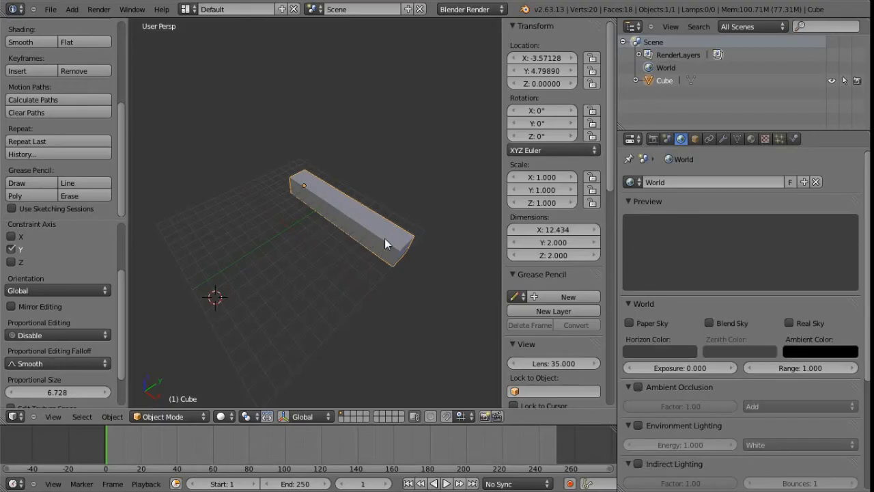
# - Hide and show the 3D view's tool shelf twice
pyautogui.moveTo(385, 239); pyautogui.dragTo(352, 273, button='middle')
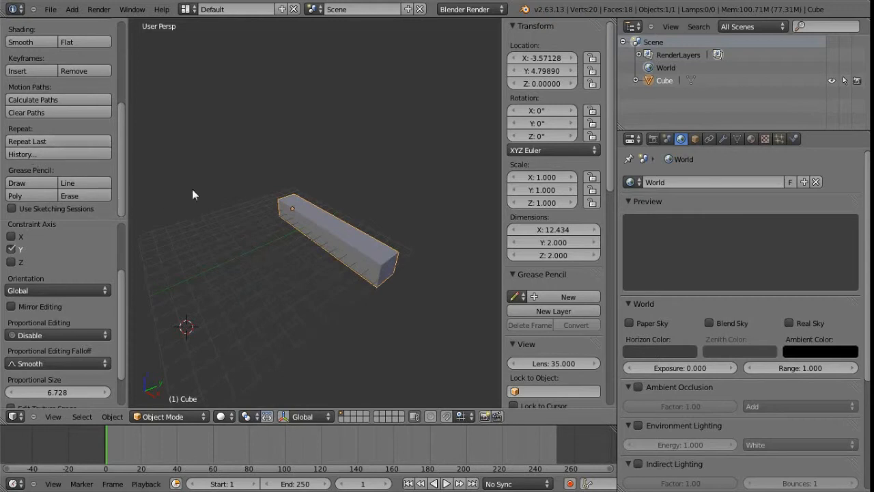
pyautogui.press('t')
pyautogui.press('t')
pyautogui.press('t')
pyautogui.press('t')
pyautogui.click(52, 416)
# - Move the long bar about 7.6 units along negative global Y and repeat that move once
pyautogui.keyDown('shift'); pyautogui.moveTo(363, 252); pyautogui.dragTo(366, 257, button='middle'); pyautogui.keyUp('shift')
pyautogui.press('g')
pyautogui.press('y')
pyautogui.click(308, 290)
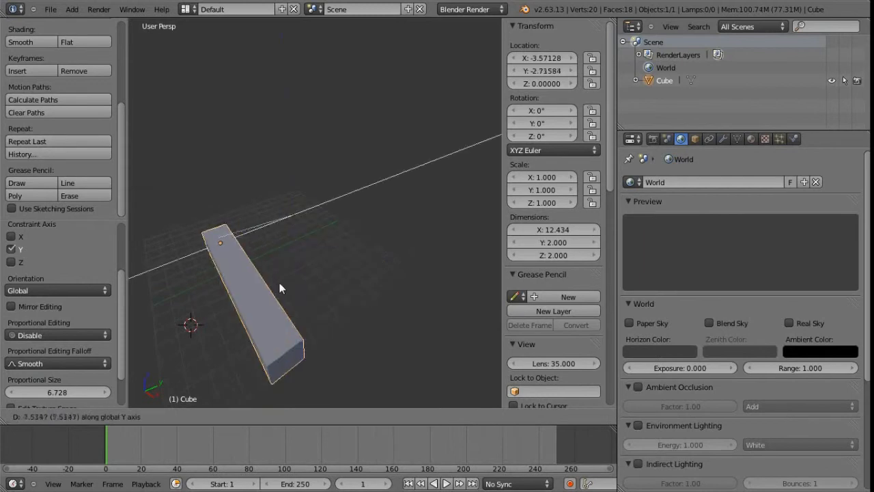
pyautogui.moveTo(309, 272); pyautogui.dragTo(273, 252, button='middle')
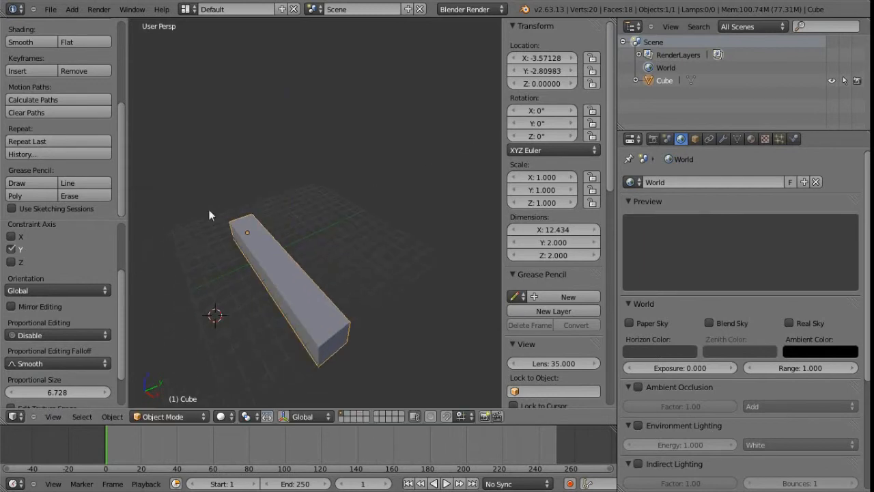
pyautogui.click(30, 142)
# - Move the bar about 2.3 units further along negative global Y and repeat that shorter move once
pyautogui.keyDown('shift'); pyautogui.moveTo(266, 304); pyautogui.dragTo(361, 250, button='middle'); pyautogui.keyUp('shift')
pyautogui.moveTo(313, 270); pyautogui.dragTo(337, 261, button='middle')
pyautogui.press('g')
pyautogui.press('y')
pyautogui.click(325, 257)
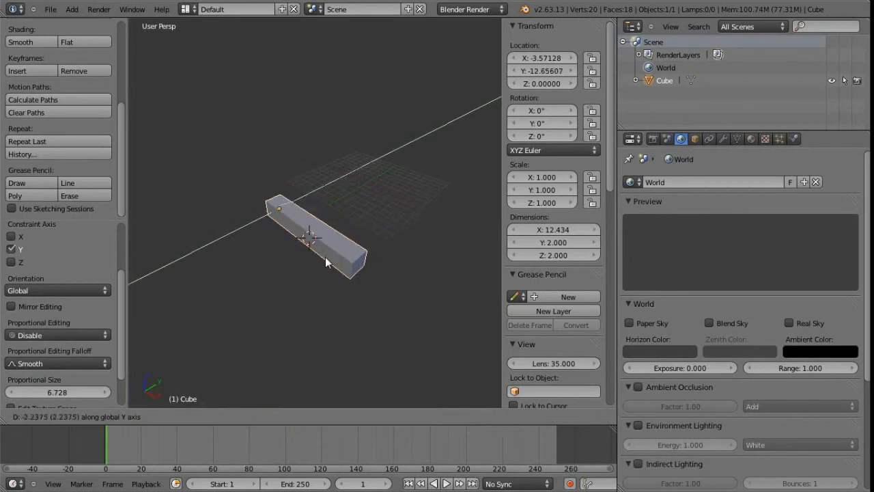
pyautogui.click(63, 144)
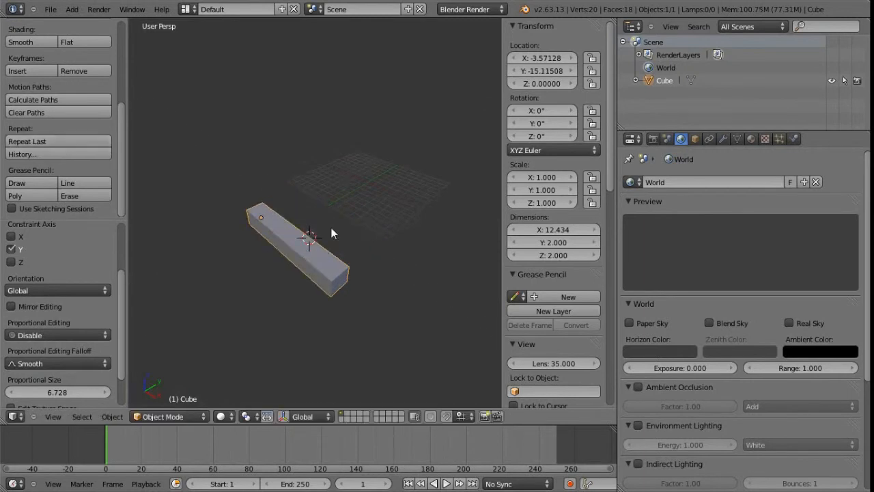
# - Reapply the most recent Translate from the repeat history, followed by the second Translate in the list
pyautogui.click(35, 153)
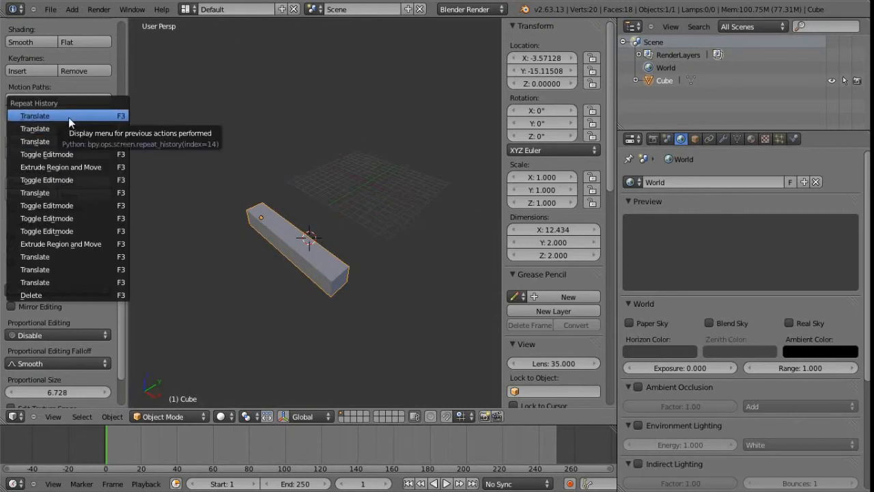
pyautogui.click(69, 117)
pyautogui.click(45, 154)
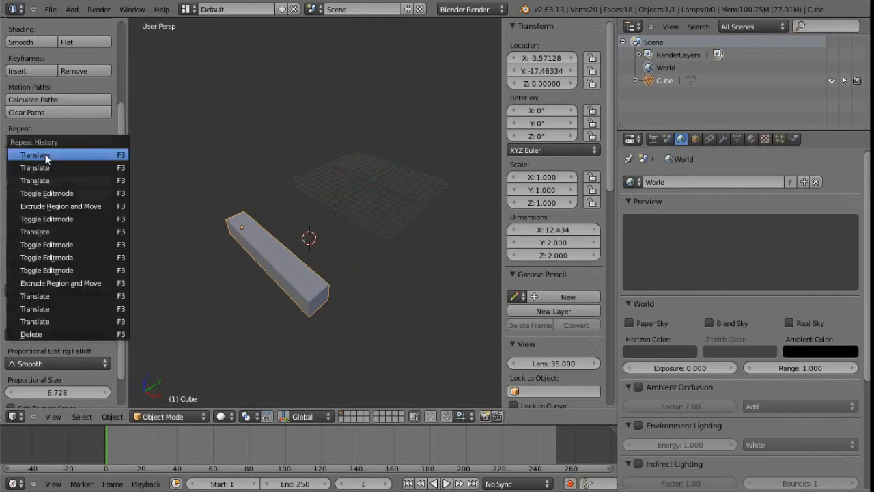
pyautogui.click(66, 173)
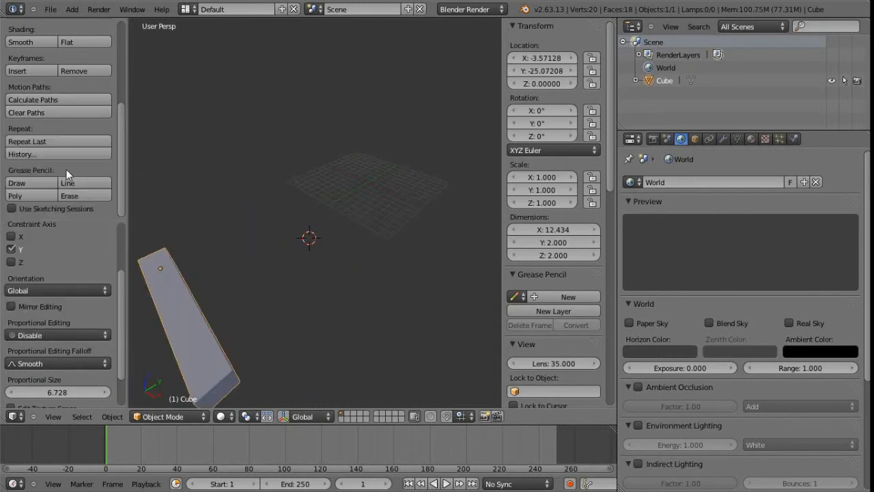
# - Look over the repeat history again at its second Translate entry
pyautogui.keyDown('shift'); pyautogui.moveTo(280, 269); pyautogui.dragTo(327, 240, button='middle'); pyautogui.keyUp('shift')
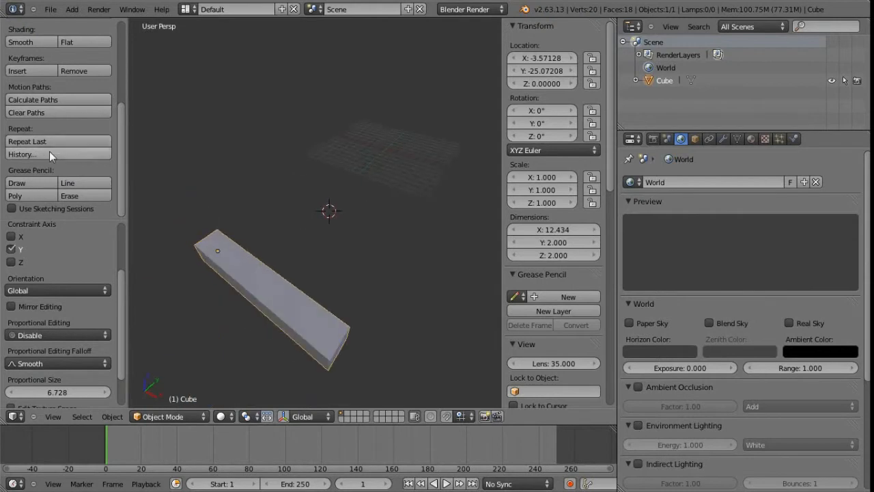
pyautogui.click(49, 153)
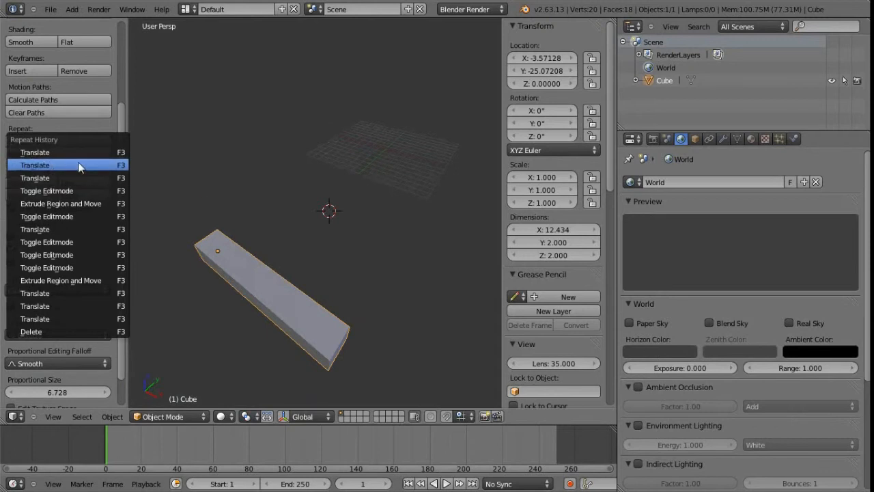
pyautogui.click(41, 165)
# - Adjust the last Translate operation so its Y vector is -4.890, keeping the Y axis constraint
pyautogui.moveTo(270, 271); pyautogui.dragTo(163, 261, button='middle')
pyautogui.scroll(3, 58, 330)
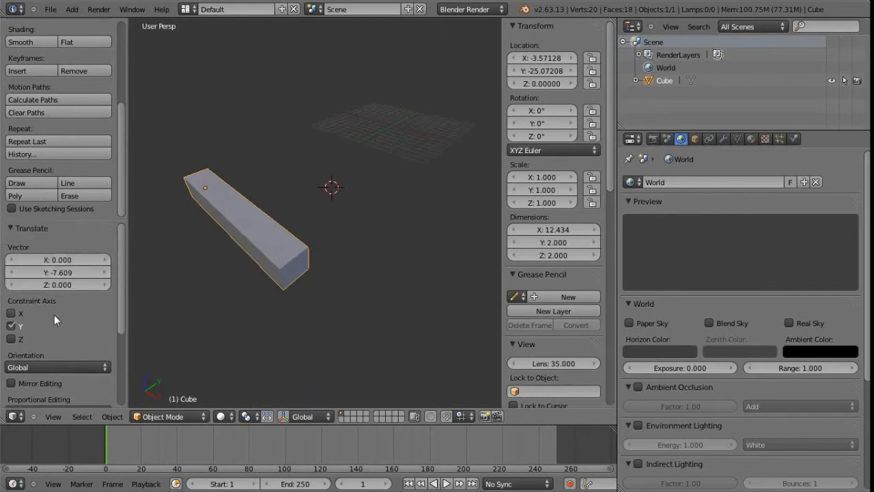
pyautogui.scroll(-3, 65, 269)
pyautogui.scroll(2, 67, 265)
pyautogui.moveTo(45, 250); pyautogui.dragTo(60, 250)
pyautogui.scroll(-2, 61, 302)
pyautogui.scroll(-2, 62, 301)
pyautogui.scroll(1, 57, 315)
pyautogui.scroll(3, 57, 315)
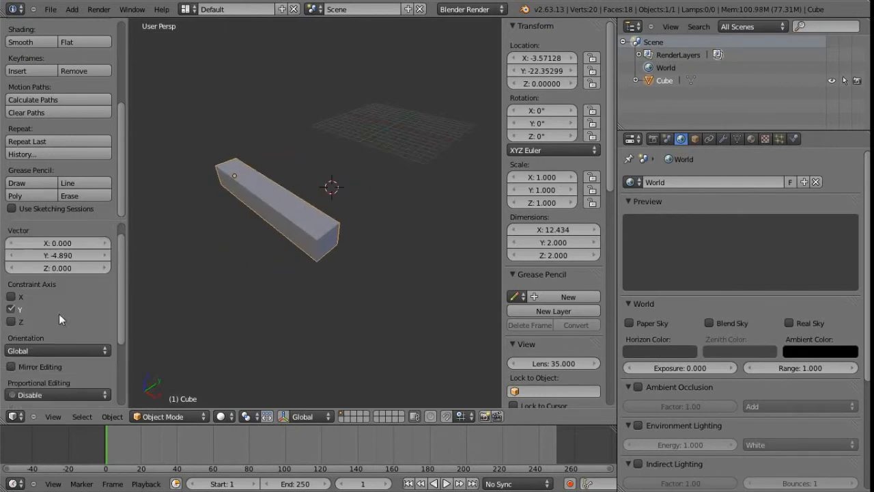
pyautogui.scroll(-3, 57, 284)
pyautogui.scroll(3, 58, 282)
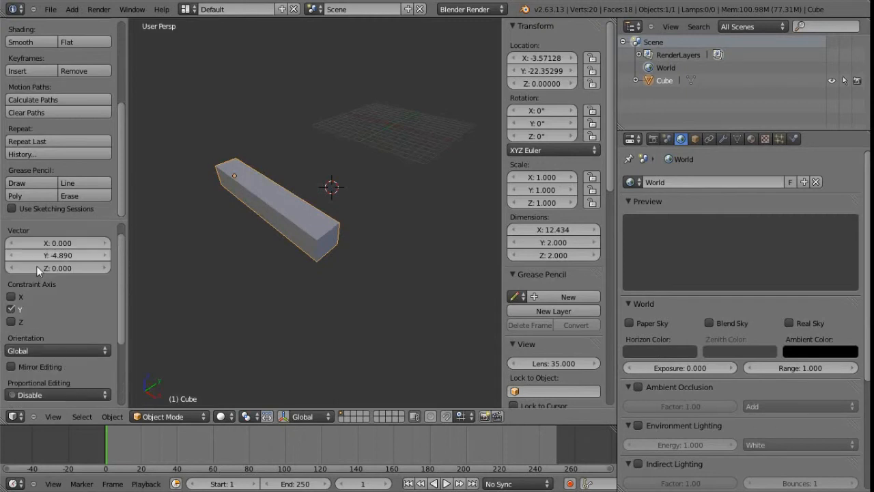
# - Repeat the adjusted Translate on the bar once
pyautogui.moveTo(318, 254)
pyautogui.mouseDown(button='middle')
pyautogui.moveTo(281, 248)
pyautogui.moveTo(304, 251)
pyautogui.mouseUp(button='middle')
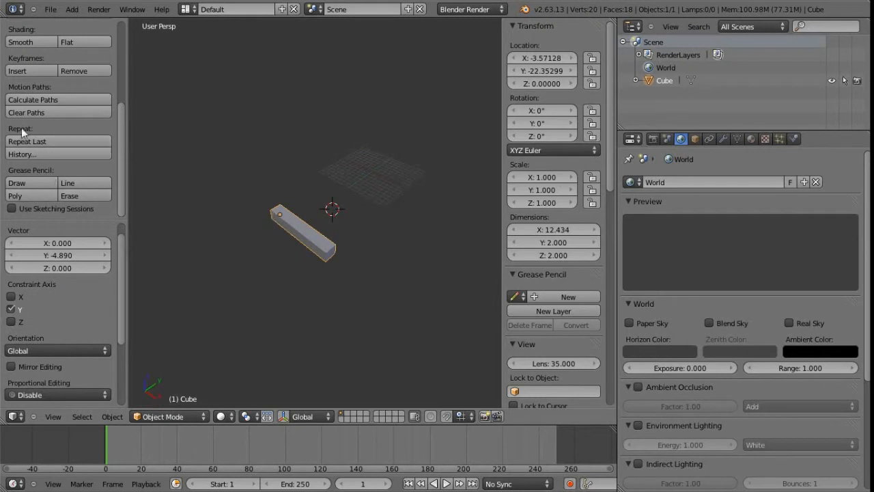
pyautogui.moveTo(285, 260); pyautogui.dragTo(284, 259, button='middle')
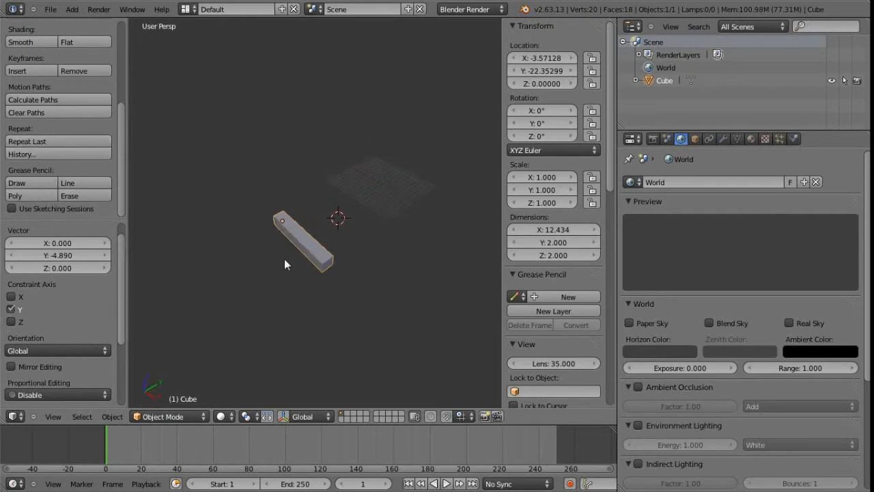
pyautogui.hotkey('shift', 'r')
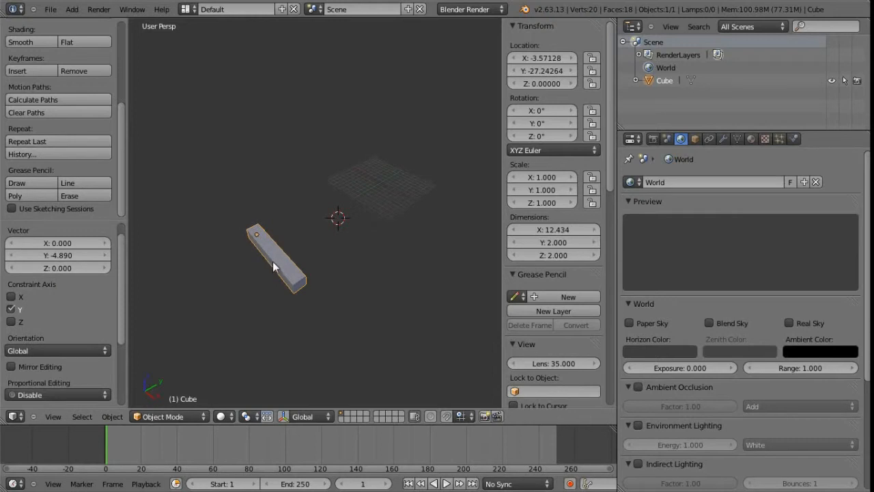
# - Bring up the repeat history list and the popup with the last operation's settings over the 3D view
pyautogui.press('F3')
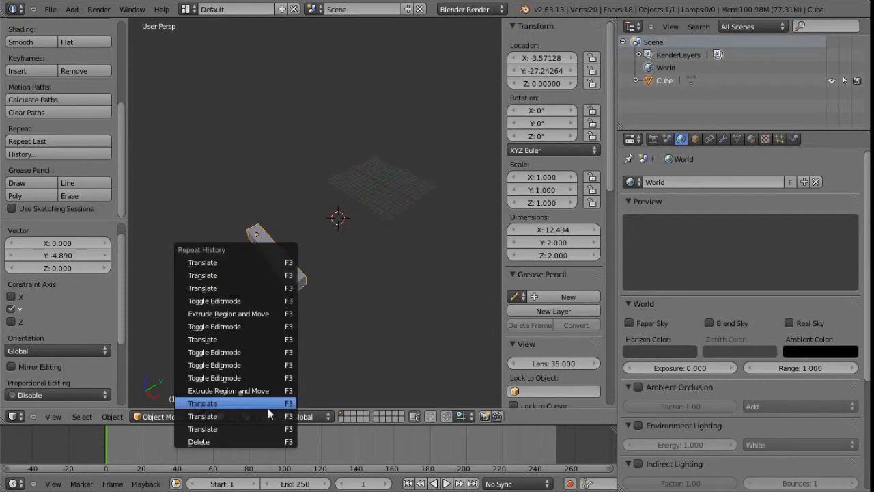
pyautogui.press('F6')
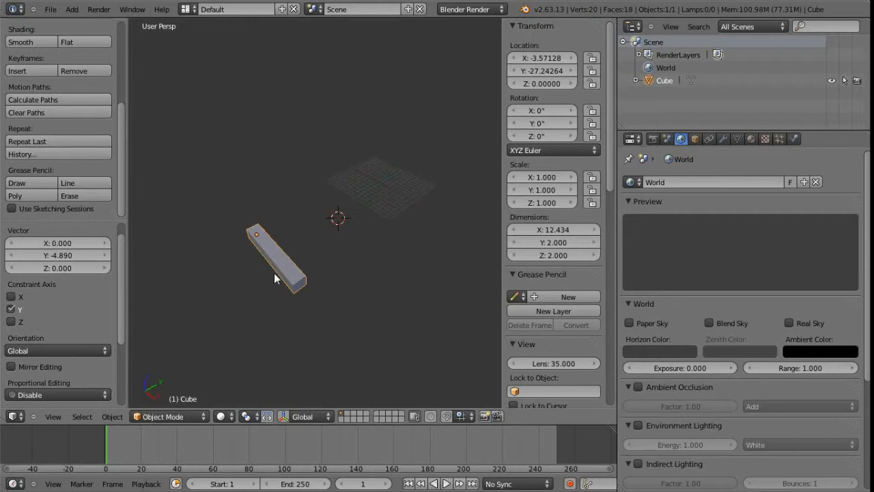
pyautogui.press('F6')
# - Switch the bar to Edit Mode and back to Object Mode
pyautogui.moveTo(356, 273); pyautogui.dragTo(273, 271, button='middle')
pyautogui.press('Tab')
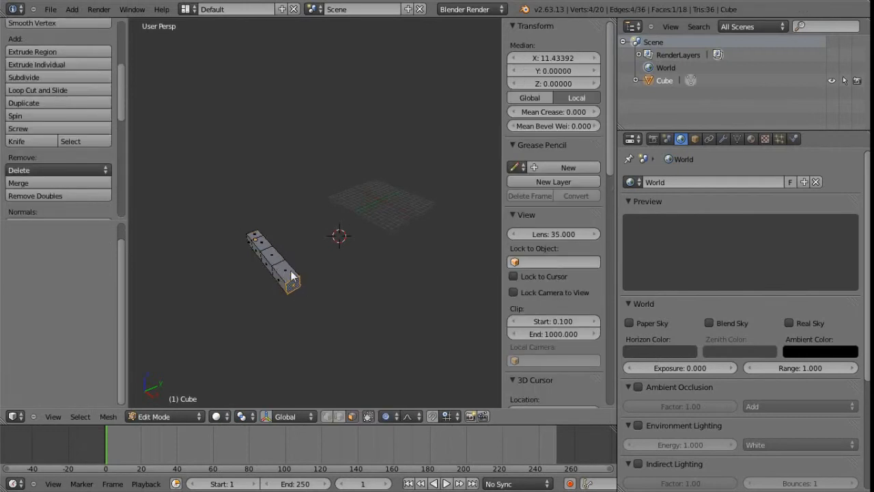
pyautogui.press('Tab')
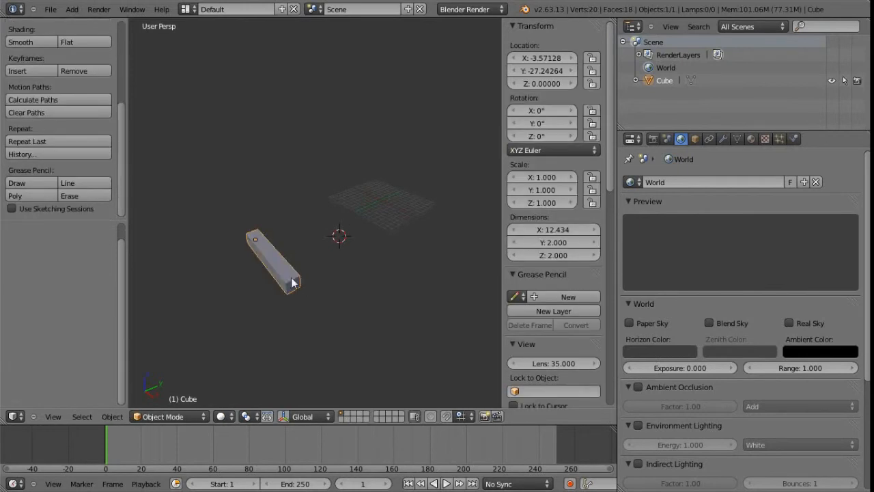
# - Bring up the repeat history list to view the recorded operations, and dismiss it without repeating any
pyautogui.click(36, 158)
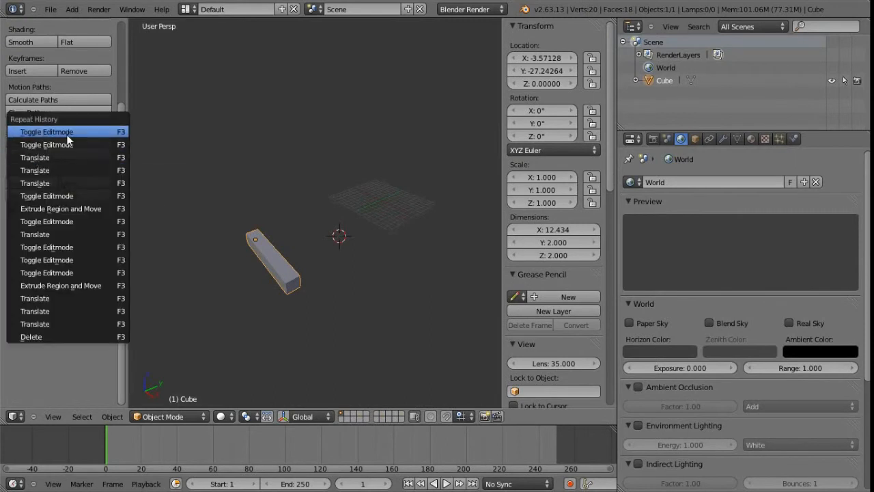
pyautogui.moveTo(313, 254)
pyautogui.mouseDown(button='middle')
pyautogui.moveTo(340, 256)
pyautogui.moveTo(319, 245)
pyautogui.moveTo(324, 267)
pyautogui.mouseUp(button='middle')
pyautogui.scroll(3, 320, 246)
pyautogui.scroll(-2, 340, 252)
pyautogui.scroll(-2, 324, 267)
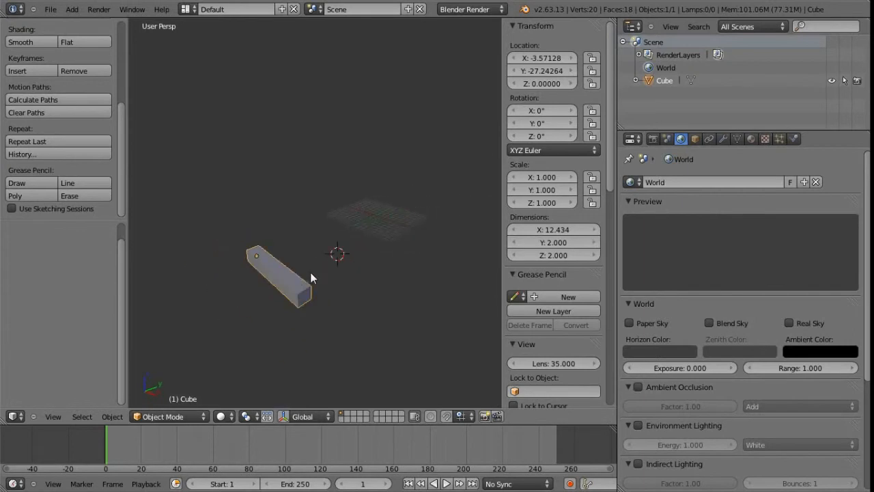
# - Deselect the bar and select it again
pyautogui.press('a')
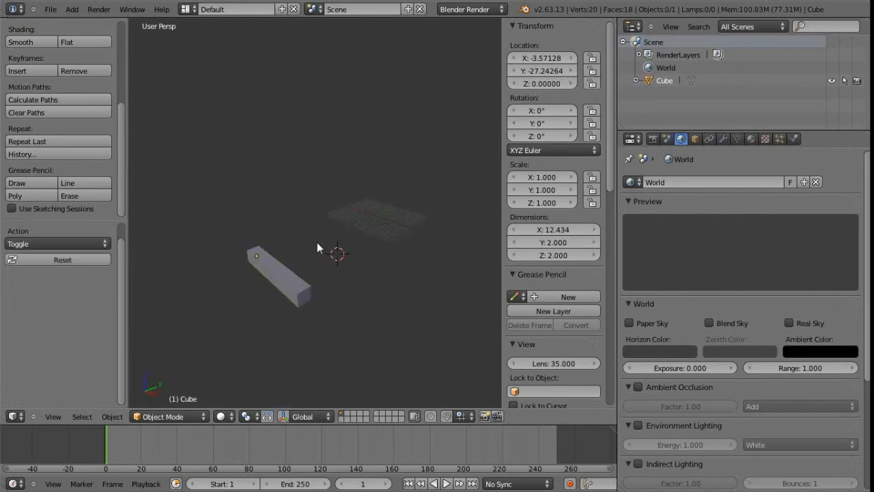
pyautogui.rightClick(276, 285)
pyautogui.moveTo(323, 261); pyautogui.dragTo(288, 263, button='middle')
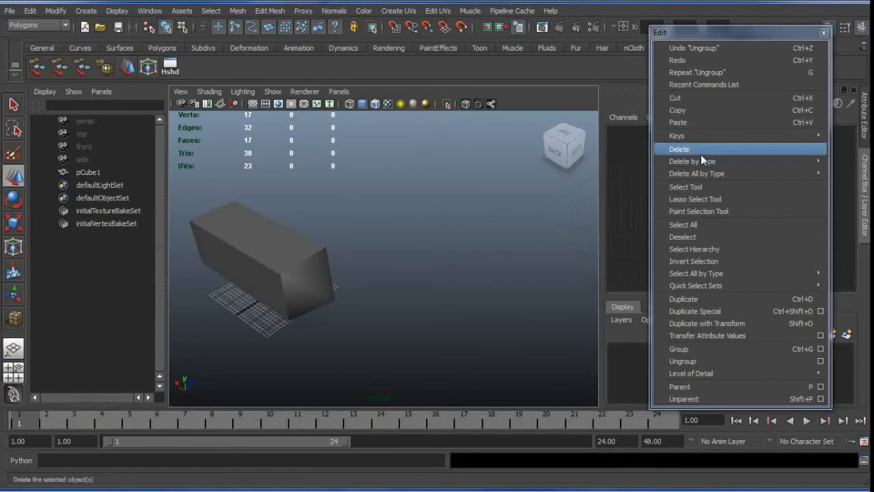
# - Switch to Blender and bring up the delete confirmation for the pointed bar, dismissing it without deleting
pyautogui.moveTo(715, 162)
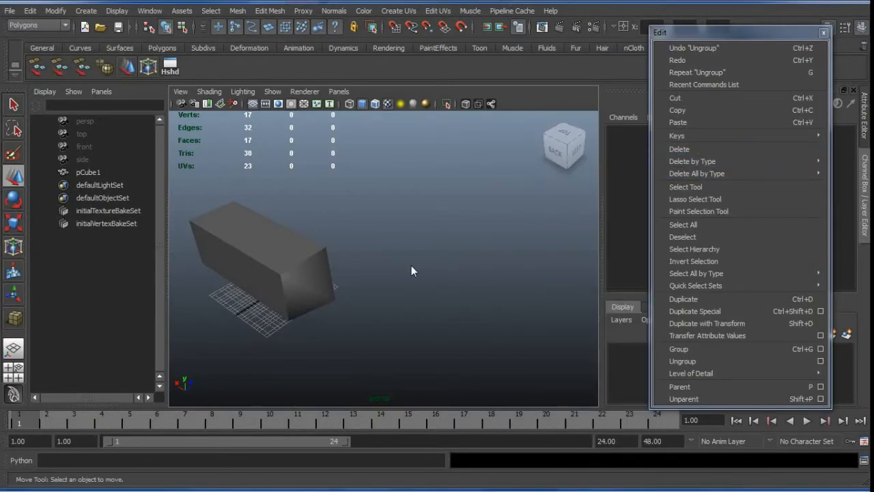
pyautogui.hotkey('alt', 'Tab')
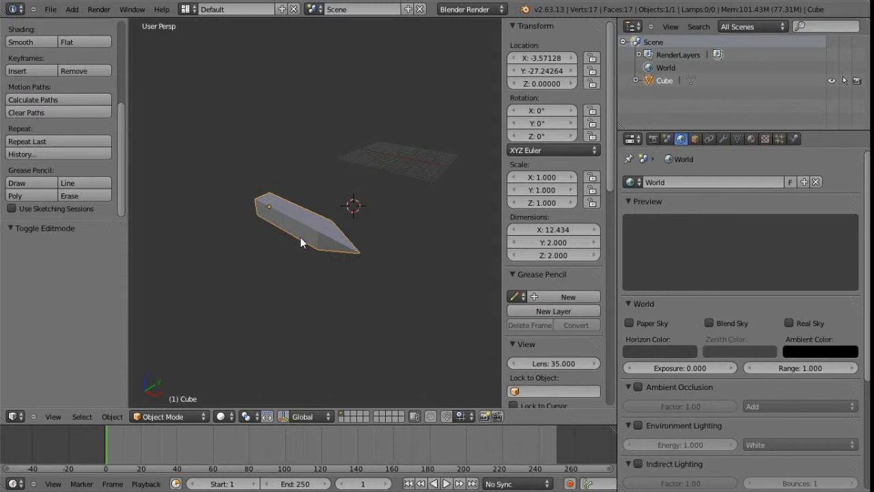
pyautogui.press('x')
pyautogui.press('x')
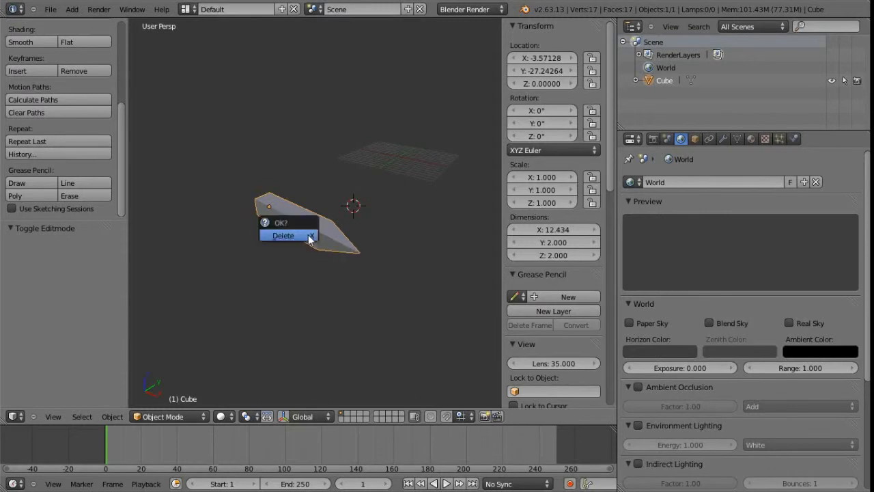
pyautogui.scroll(2, 326, 242)
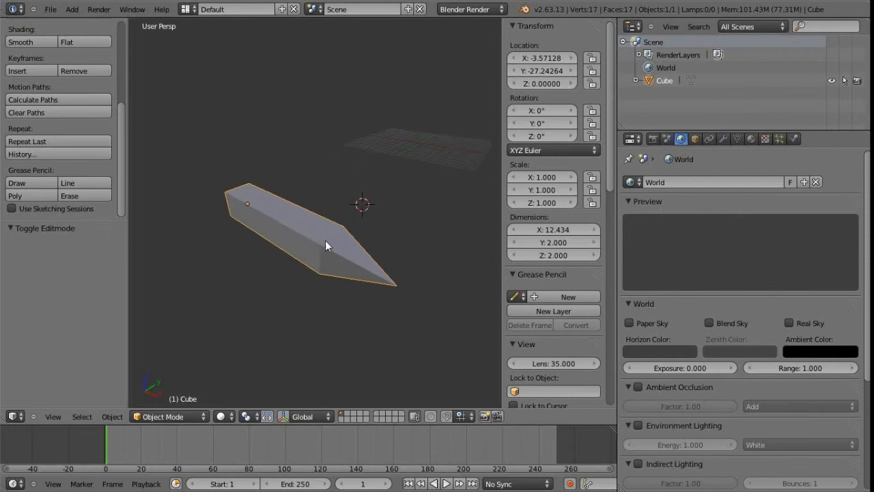
# - Enter Edit Mode on the pointed bar and delete the selected side face with the Faces option
pyautogui.press('Tab')
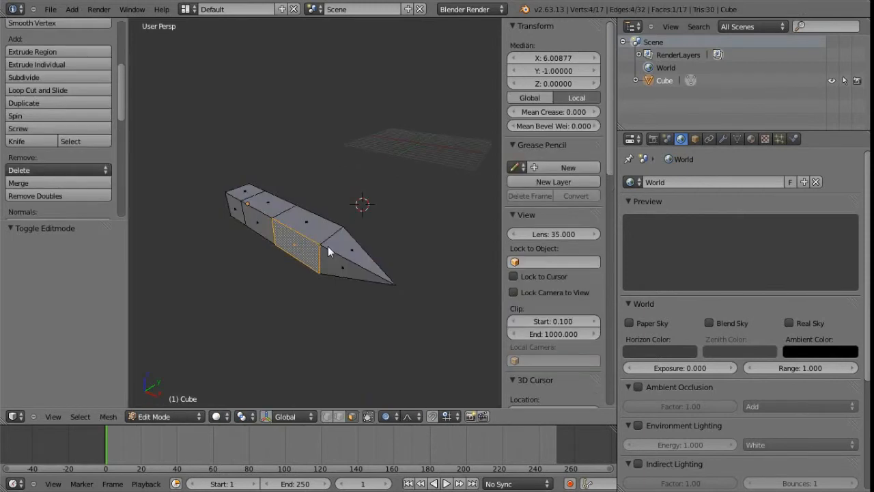
pyautogui.moveTo(313, 270); pyautogui.dragTo(338, 253, button='middle')
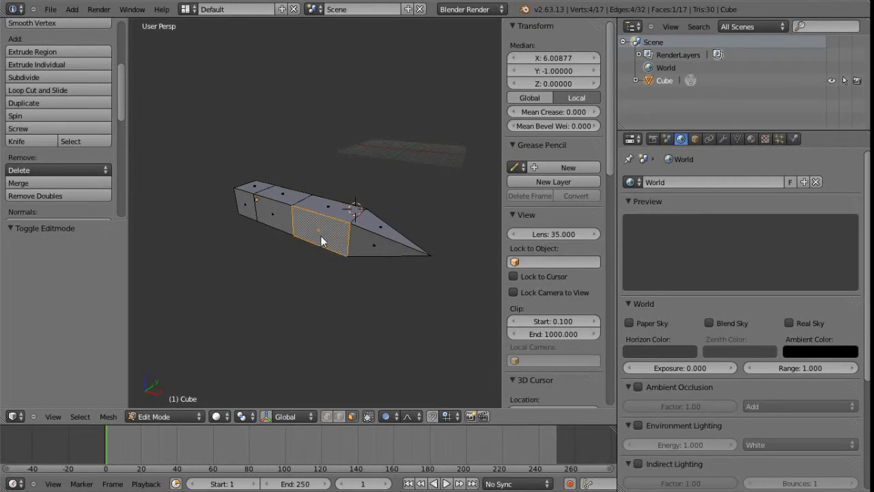
pyautogui.press('x')
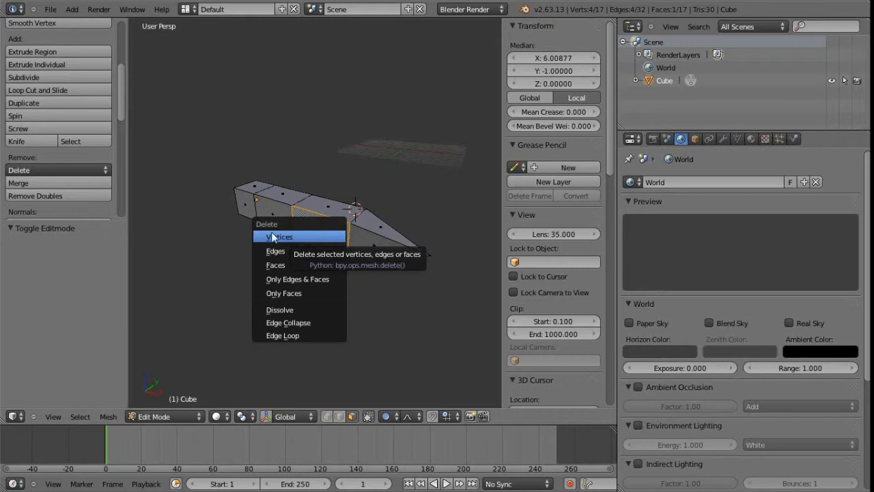
pyautogui.click(294, 266)
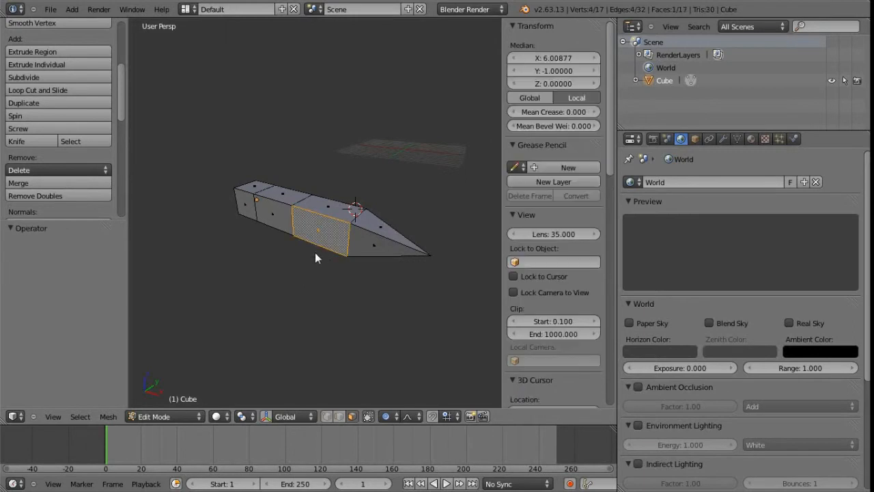
# - Apply Edge Collapse to the selected side face and undo the collapse
pyautogui.press('x')
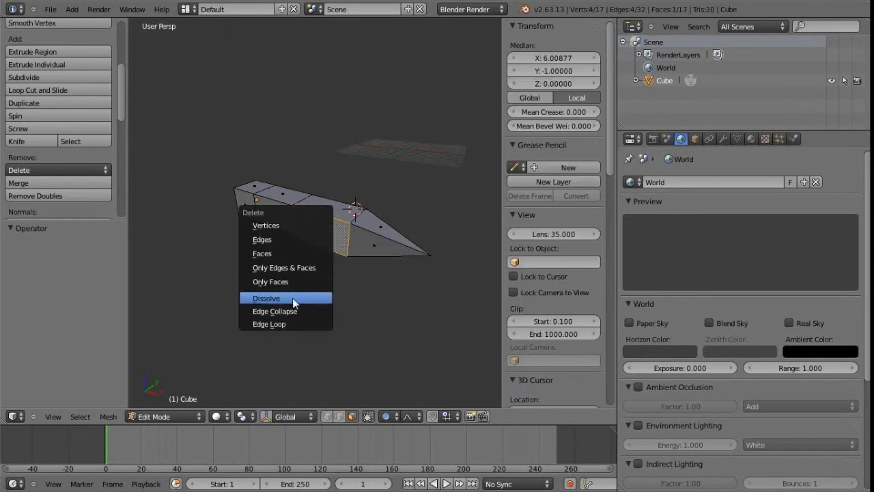
pyautogui.click(287, 312)
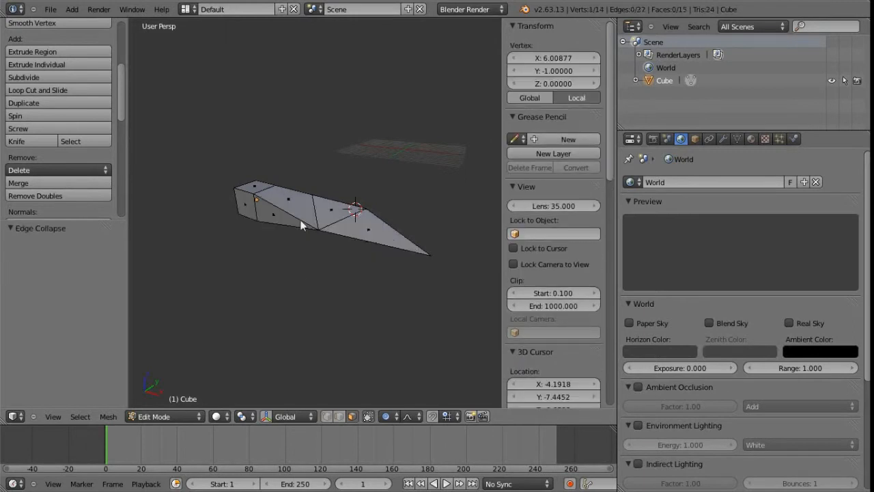
pyautogui.hotkey('ctrl', 'z')
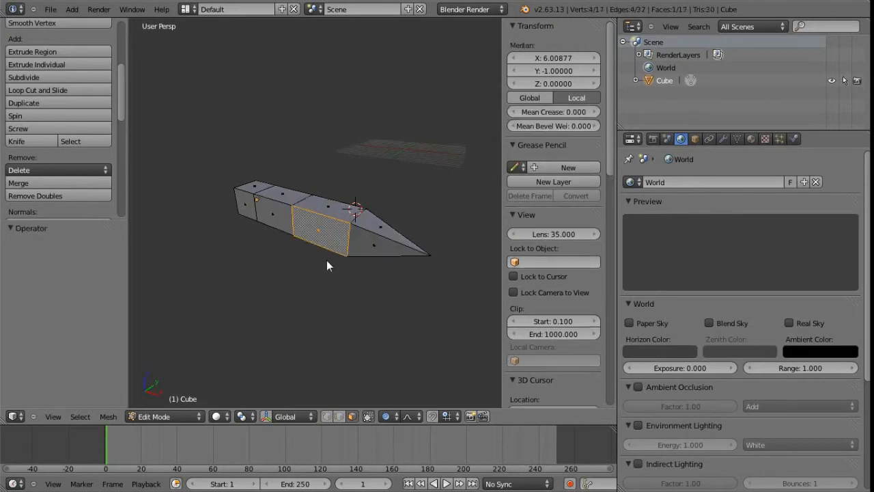
# - Return the pointed bar to Object Mode
pyautogui.scroll(-3, 321, 243)
pyautogui.moveTo(321, 243); pyautogui.dragTo(305, 272, button='middle')
pyautogui.press('Tab')
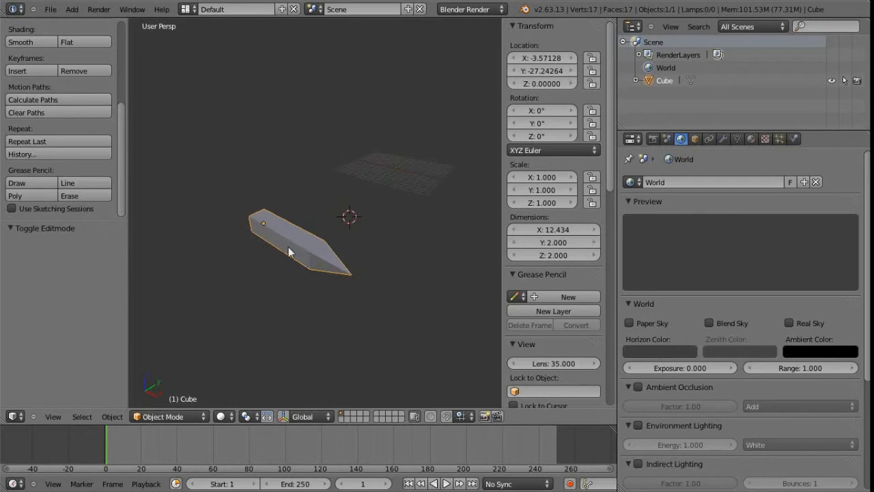
# - Switch to Maya and examine the Delete by Type and Delete All by Type options
pyautogui.hotkey('alt', 'Tab')
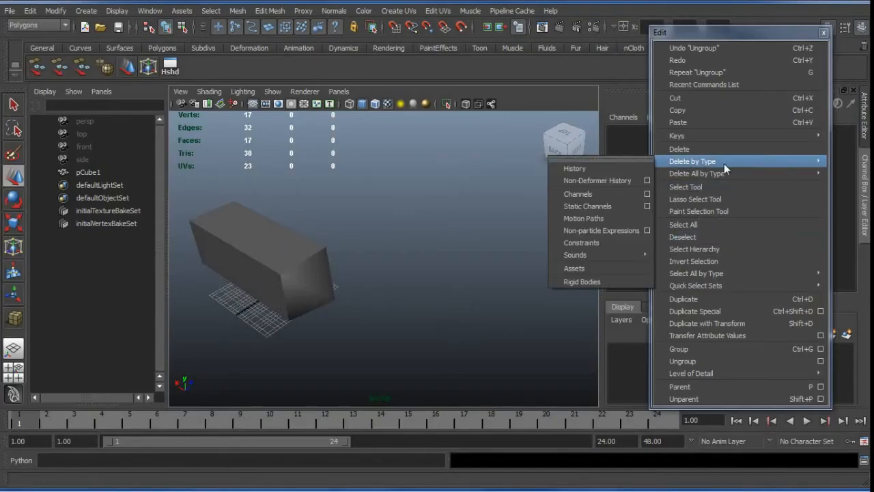
pyautogui.moveTo(732, 173)
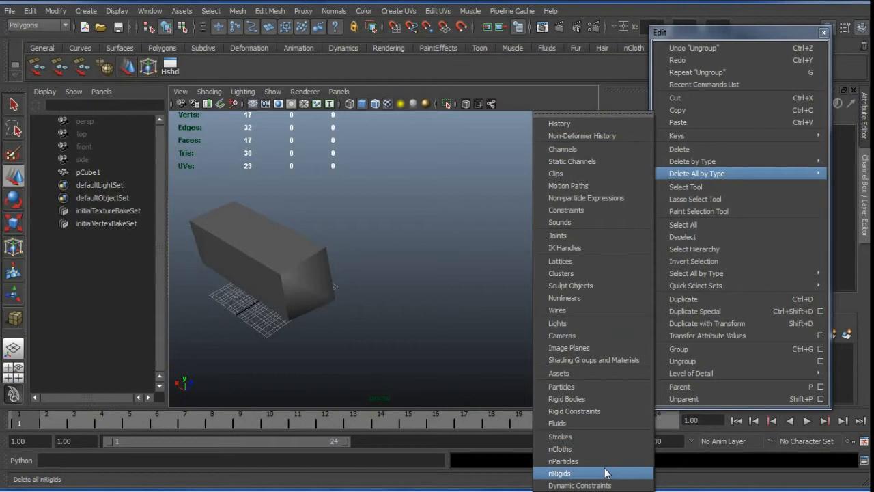
pyautogui.moveTo(798, 166)
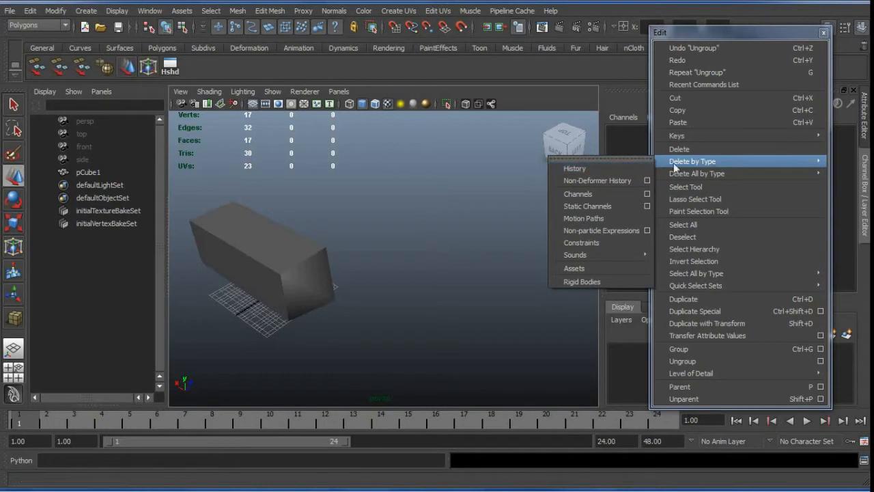
# - Switch to Blender and examine the Select All by Type options, dismissing them without choosing one
pyautogui.hotkey('alt', 'Tab')
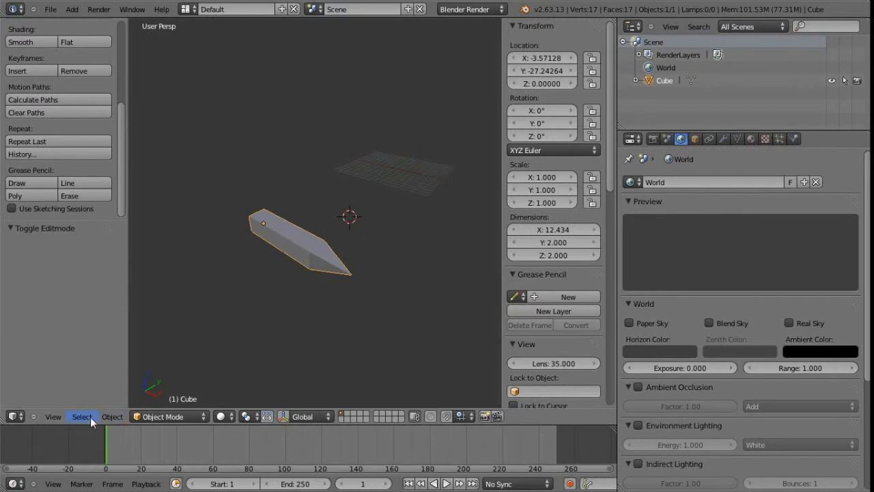
pyautogui.click(82, 417)
pyautogui.moveTo(129, 307)
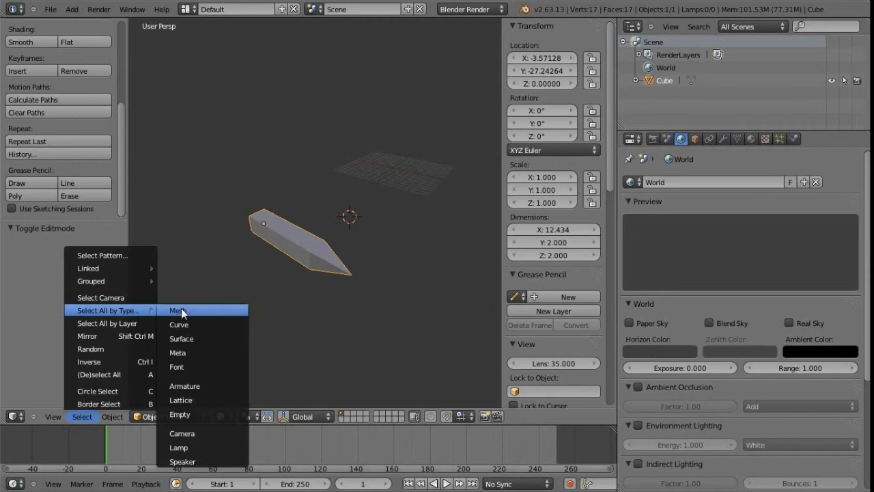
pyautogui.moveTo(325, 243); pyautogui.dragTo(305, 263, button='middle')
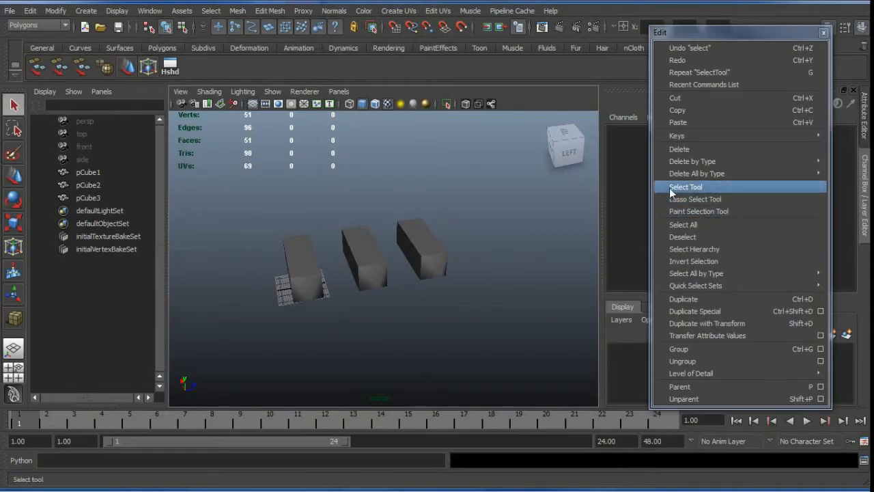
# - With Maya's Select Tool, pick the three cubes individually and finish by selecting all three with a marquee
pyautogui.click(422, 241)
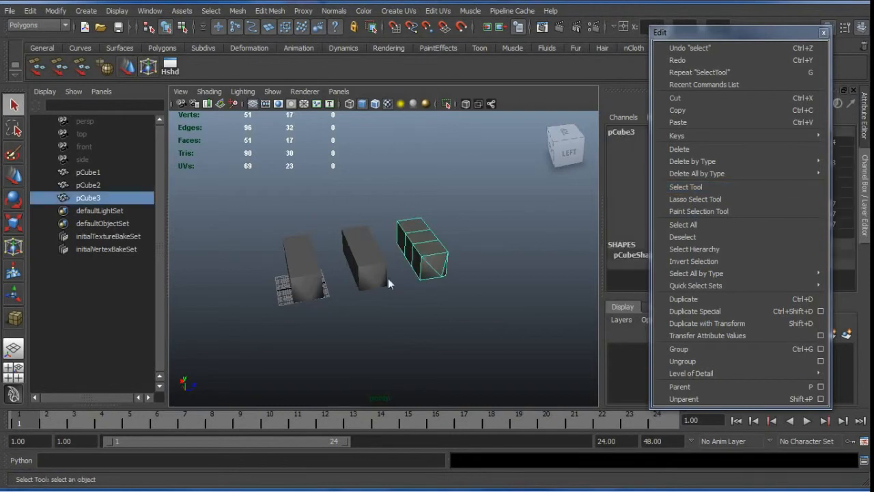
pyautogui.click(364, 256)
pyautogui.click(295, 261)
pyautogui.click(352, 255)
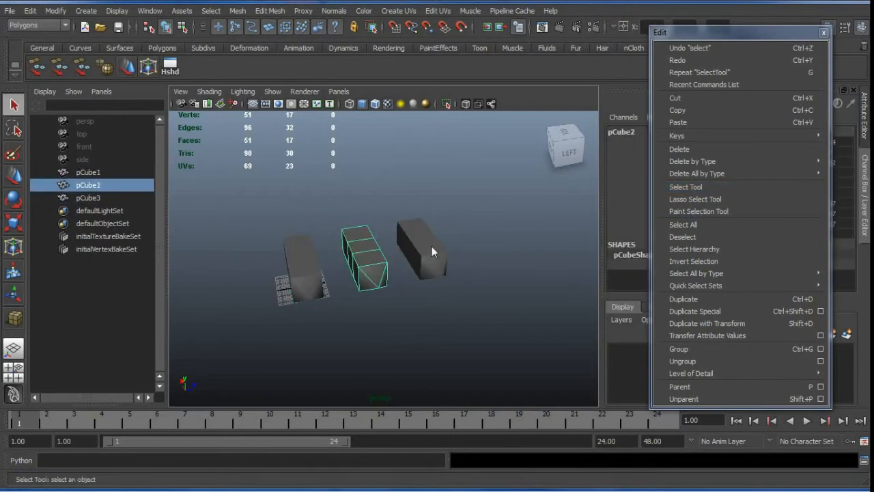
pyautogui.click(431, 246)
pyautogui.moveTo(504, 321); pyautogui.dragTo(248, 188)
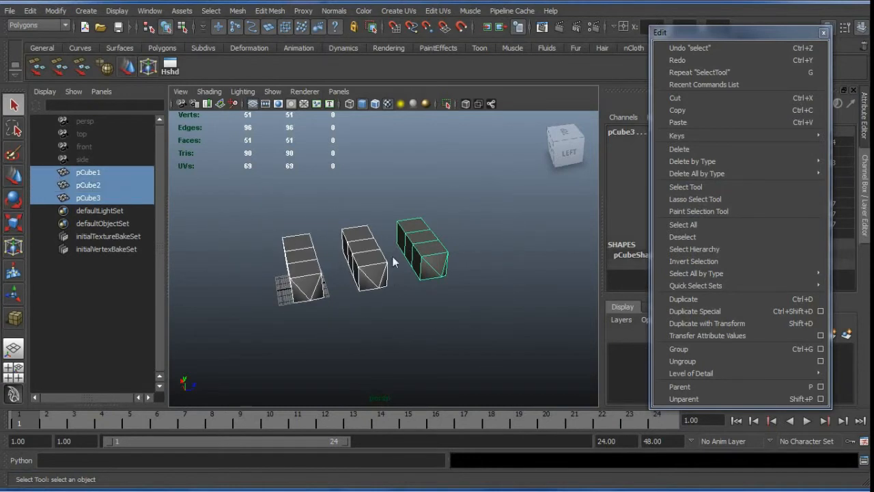
# - Select only pCube3 by encircling it with the Lasso Select Tool
pyautogui.click(725, 201)
pyautogui.moveTo(404, 270)
pyautogui.mouseDown()
pyautogui.moveTo(509, 319)
pyautogui.moveTo(495, 220)
pyautogui.moveTo(483, 215)
pyautogui.mouseUp()
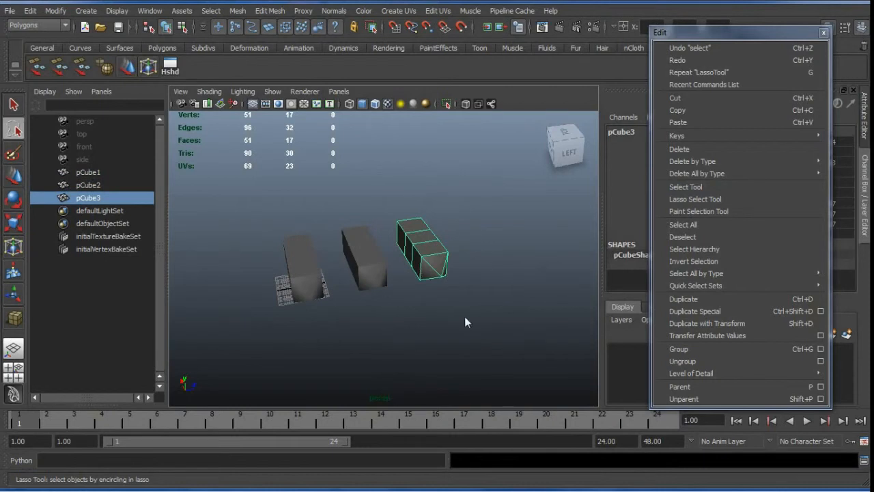
# - Brush over the cubes with the Paint Selection Tool to select their components
pyautogui.click(725, 212)
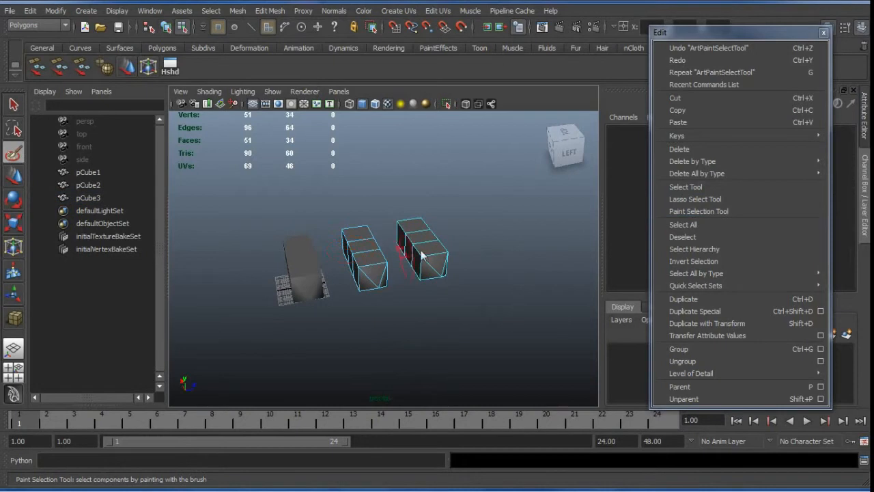
pyautogui.scroll(2, 377, 239)
pyautogui.moveTo(377, 239)
pyautogui.keyDown('alt'); pyautogui.mouseDown()
pyautogui.moveTo(396, 245)
pyautogui.moveTo(381, 244)
pyautogui.mouseUp(); pyautogui.keyUp('alt')
pyautogui.click(265, 29)
pyautogui.moveTo(326, 239)
pyautogui.mouseDown()
pyautogui.moveTo(357, 280)
pyautogui.moveTo(419, 244)
pyautogui.moveTo(414, 217)
pyautogui.moveTo(307, 248)
pyautogui.mouseUp()
pyautogui.moveTo(428, 252)
pyautogui.mouseDown()
pyautogui.moveTo(396, 264)
pyautogui.moveTo(442, 240)
pyautogui.moveTo(400, 267)
pyautogui.moveTo(404, 241)
pyautogui.mouseUp()
# - Activate the Select Tool and return the cubes to object selection mode
pyautogui.press('q')
pyautogui.moveTo(403, 241); pyautogui.dragTo(496, 185, button='right')
pyautogui.keyDown('alt'); pyautogui.moveTo(463, 267); pyautogui.dragTo(387, 220); pyautogui.keyUp('alt')
# - Switch to Blender and examine the Circle Select and Border Select commands without starting either
pyautogui.hotkey('alt', 'Tab')
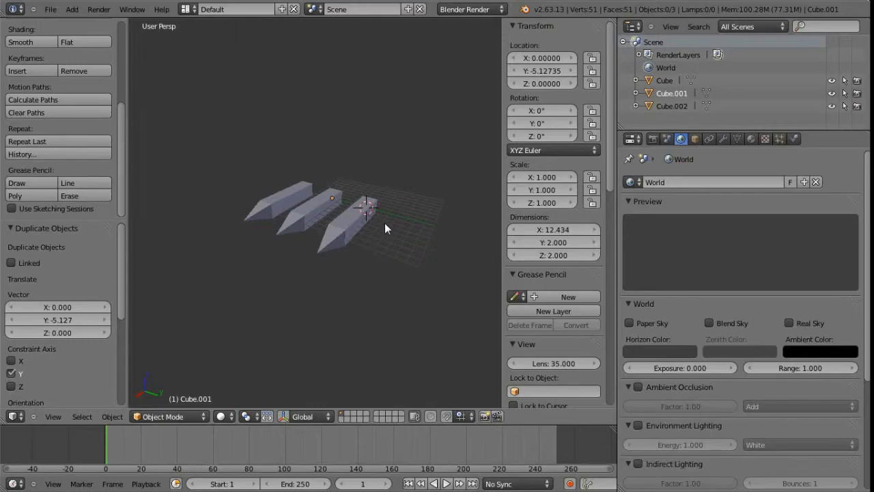
pyautogui.click(79, 416)
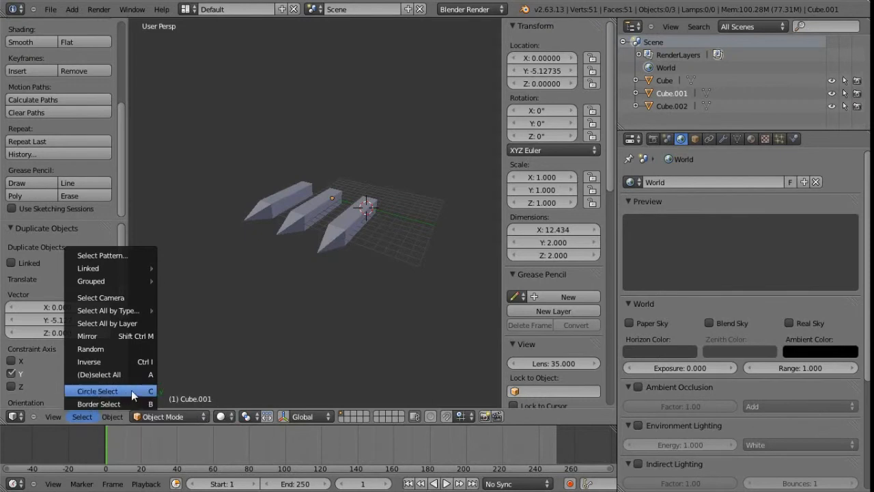
pyautogui.moveTo(325, 209)
pyautogui.mouseDown(button='middle')
pyautogui.moveTo(338, 203)
pyautogui.moveTo(311, 225)
pyautogui.moveTo(334, 188)
pyautogui.mouseUp(button='middle')
# - Select the three pointed bars one at a time in turn, ending with Cube.002 selected
pyautogui.scroll(1, 324, 212)
pyautogui.rightClick(348, 228)
pyautogui.rightClick(320, 205)
pyautogui.rightClick(268, 194)
pyautogui.rightClick(295, 207)
pyautogui.rightClick(349, 223)
pyautogui.rightClick(307, 212)
pyautogui.rightClick(266, 197)
pyautogui.rightClick(297, 201)
pyautogui.rightClick(352, 217)
pyautogui.rightClick(324, 206)
pyautogui.rightClick(259, 190)
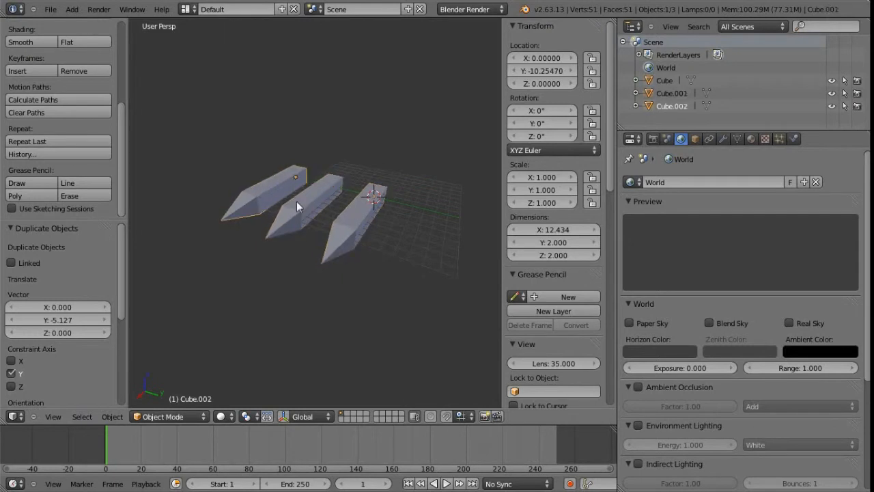
# - Select all three pointed bars with a Border Select box drawn around them
pyautogui.keyDown('shift'); pyautogui.moveTo(321, 199); pyautogui.dragTo(326, 209, button='middle'); pyautogui.keyUp('shift')
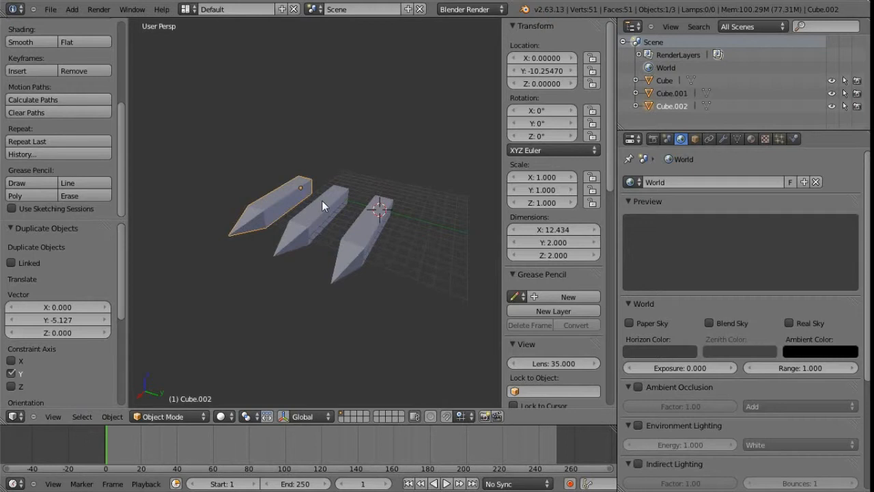
pyautogui.press('b')
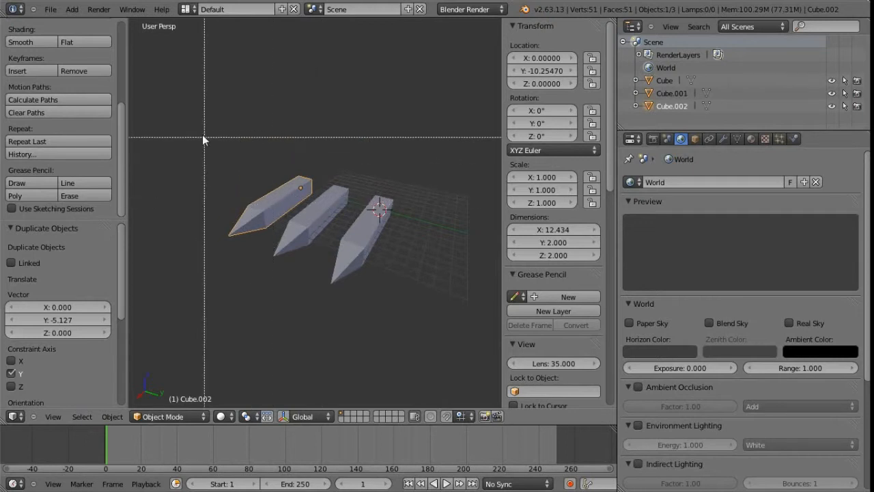
pyautogui.moveTo(182, 97); pyautogui.dragTo(463, 321)
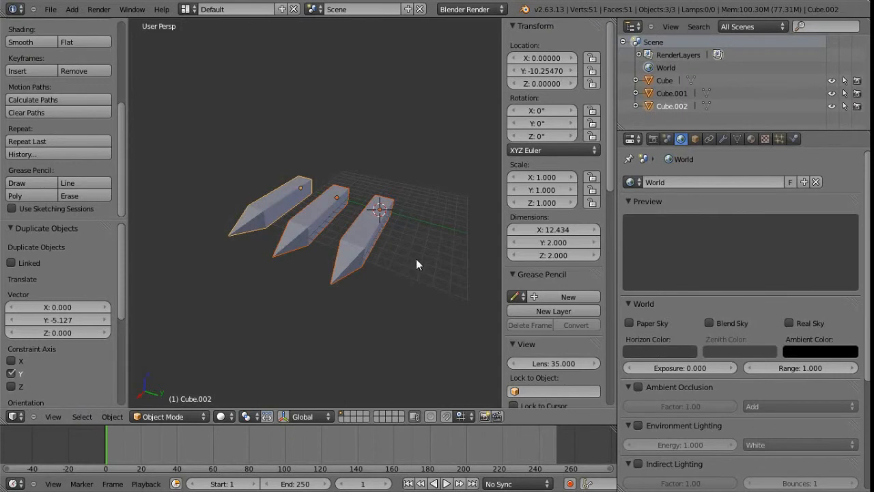
# - Deselect the two pointed bars nearest the 3D cursor with a Border Select box, leaving Cube.002 selected, and cancel a second box
pyautogui.press('b')
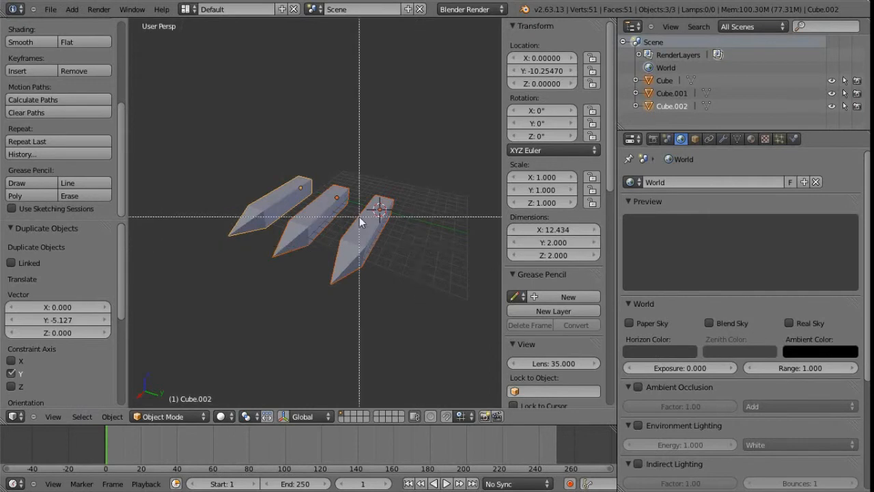
pyautogui.moveTo(446, 276); pyautogui.dragTo(321, 141)
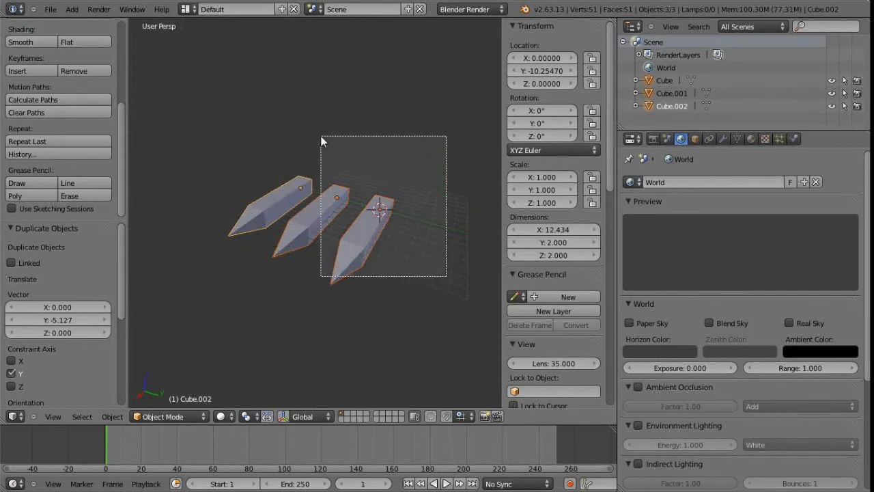
pyautogui.moveTo(322, 142); pyautogui.dragTo(323, 141, button='middle')
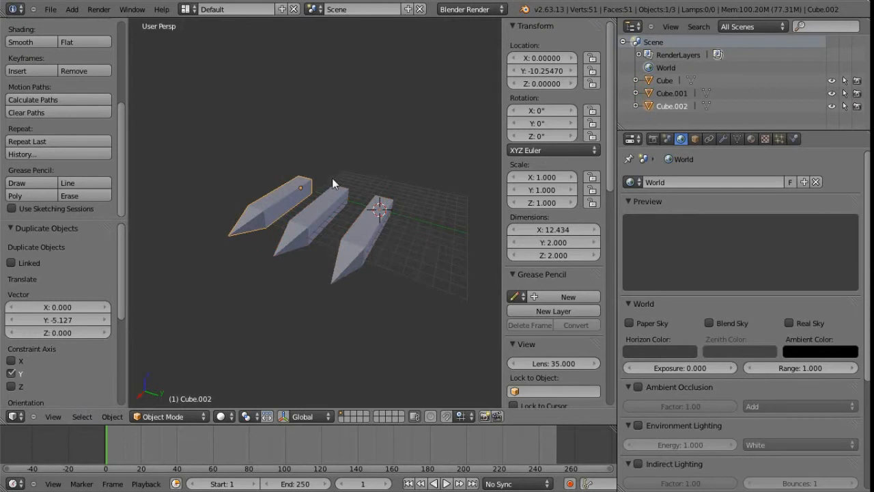
pyautogui.press('b')
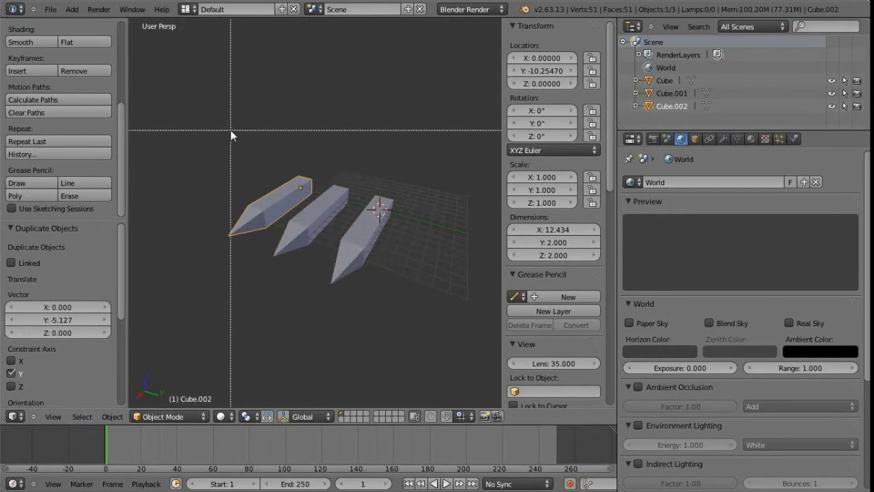
pyautogui.rightClick(260, 156)
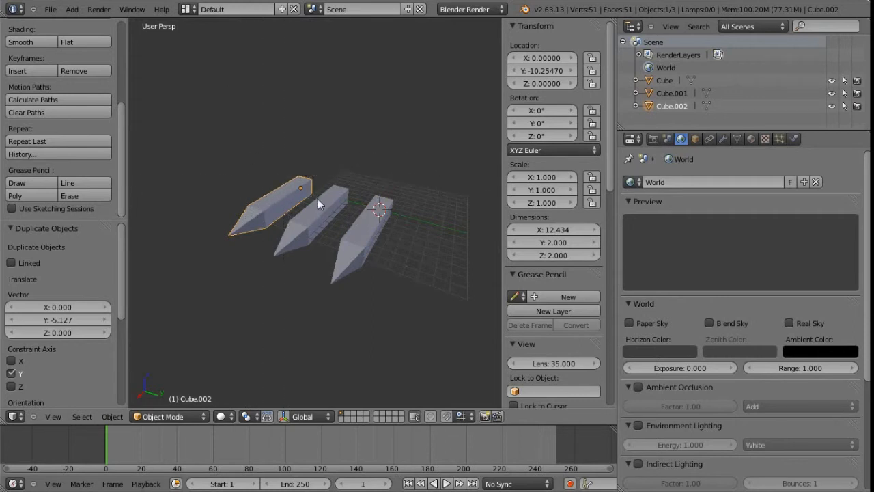
# - Paint over the three pointed bars with Circle Select to select them, then paint over them again to deselect them
pyautogui.keyDown('shift'); pyautogui.moveTo(318, 199); pyautogui.dragTo(342, 218, button='middle'); pyautogui.keyUp('shift')
pyautogui.press('c')
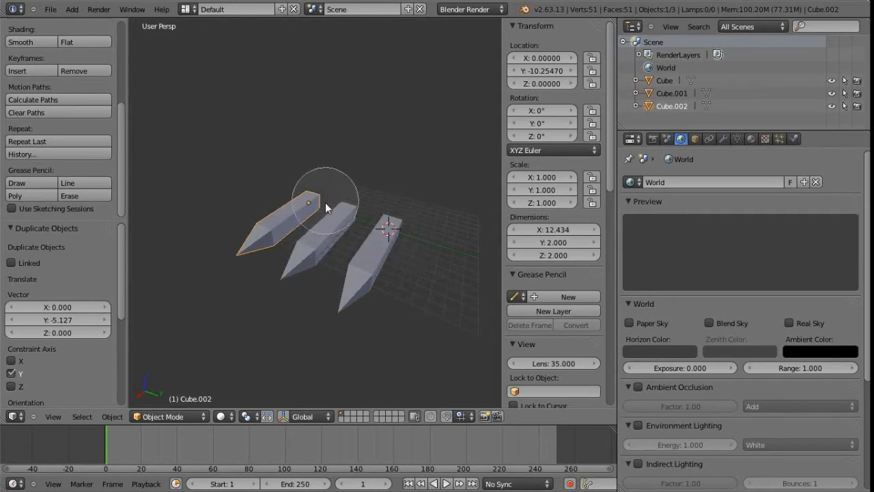
pyautogui.moveTo(296, 200)
pyautogui.mouseDown()
pyautogui.moveTo(390, 246)
pyautogui.moveTo(339, 232)
pyautogui.moveTo(366, 224)
pyautogui.mouseUp()
pyautogui.moveTo(366, 224)
pyautogui.mouseDown(button='middle')
pyautogui.moveTo(349, 219)
pyautogui.moveTo(396, 242)
pyautogui.moveTo(307, 210)
pyautogui.mouseUp(button='middle')
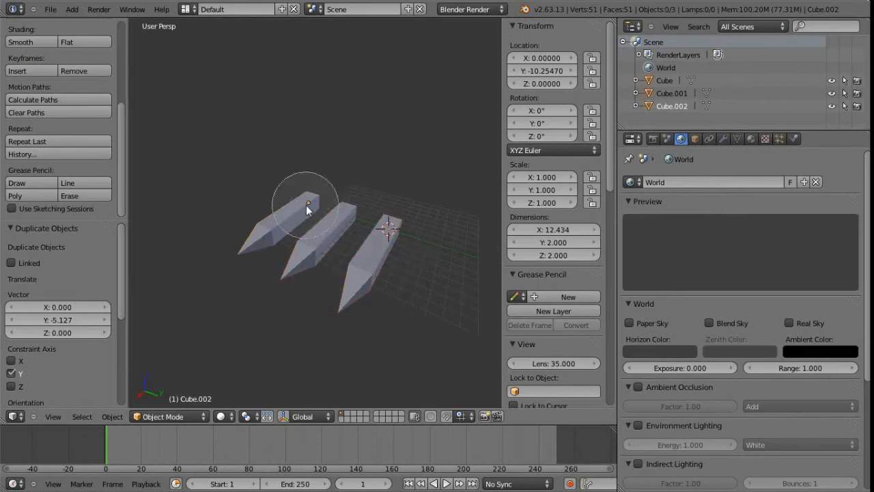
pyautogui.rightClick(338, 196)
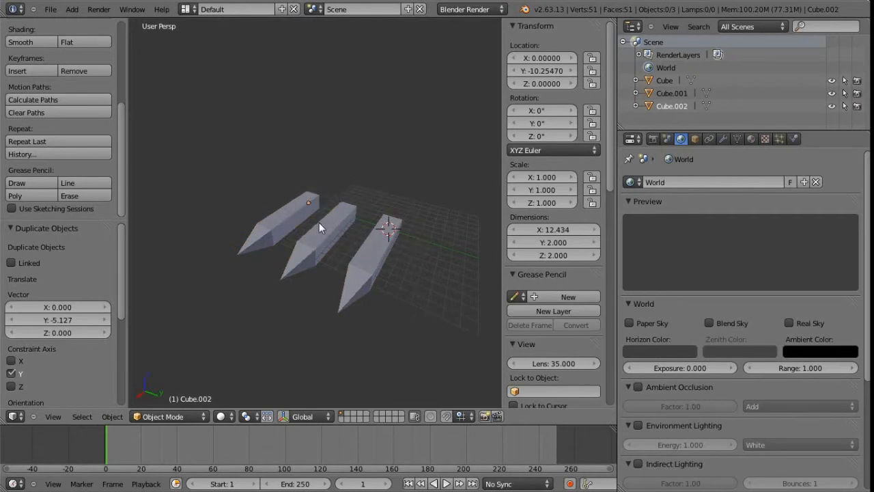
# - Restart Circle Select, try larger and smaller brush sizes, and select all three pointed bars with it
pyautogui.press('c')
pyautogui.scroll(5, 339, 208)
pyautogui.scroll(-3, 335, 198)
pyautogui.scroll(4, 307, 205)
pyautogui.moveTo(308, 202)
pyautogui.mouseDown()
pyautogui.moveTo(390, 227)
pyautogui.moveTo(307, 203)
pyautogui.mouseUp()
pyautogui.scroll(-6, 309, 201)
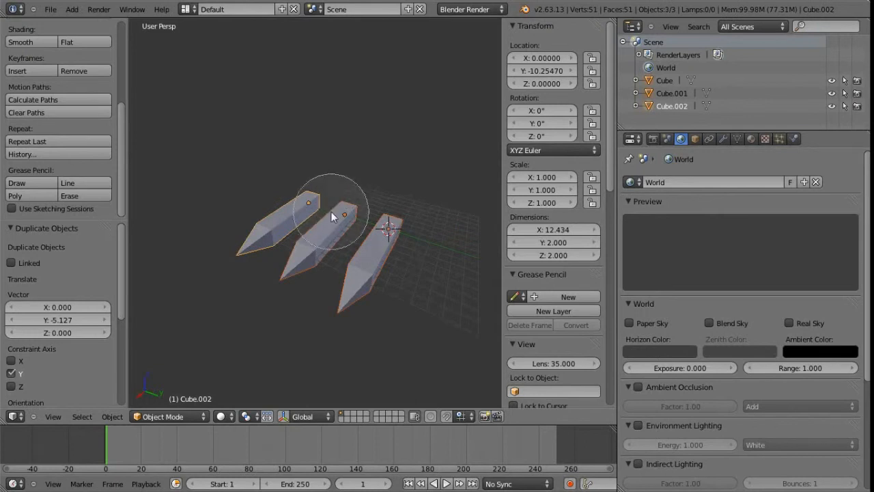
# - Deselect all three pointed bars with the Circle Select brush and end the tool
pyautogui.moveTo(312, 195)
pyautogui.mouseDown(button='middle')
pyautogui.moveTo(388, 230)
pyautogui.moveTo(305, 230)
pyautogui.mouseUp(button='middle')
pyautogui.scroll(5, 304, 230)
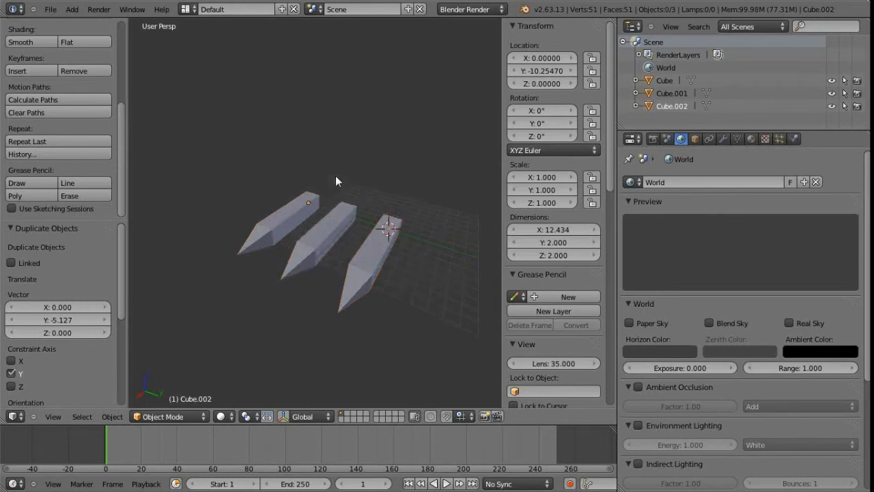
pyautogui.moveTo(351, 223); pyautogui.dragTo(339, 252, button='middle')
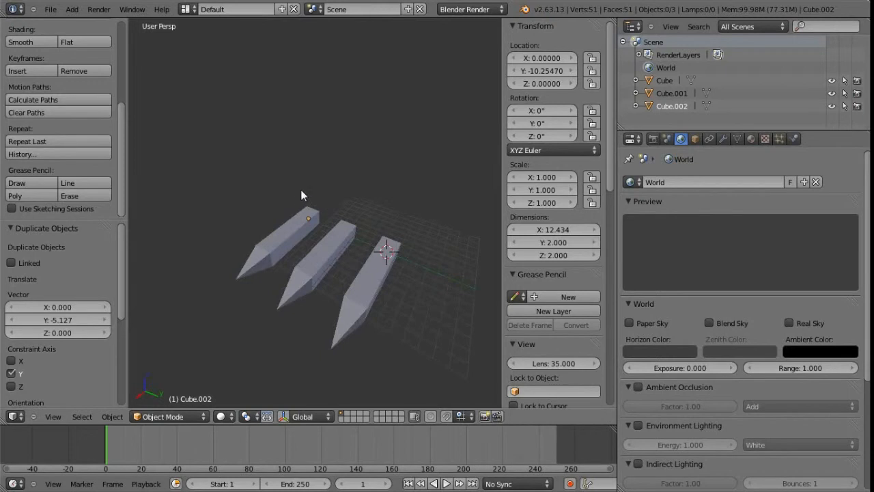
# - Lasso around the origin of Cube.002 to select it, then lasso around it again in deselect mode
pyautogui.moveTo(295, 174)
pyautogui.keyDown('ctrl'); pyautogui.mouseDown()
pyautogui.moveTo(269, 220)
pyautogui.moveTo(332, 229)
pyautogui.mouseUp(); pyautogui.keyUp('ctrl')
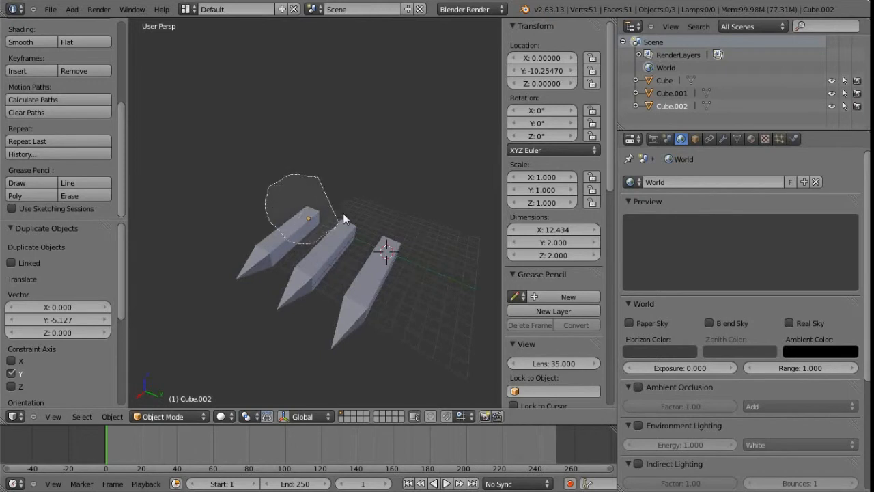
pyautogui.keyDown('ctrl'); pyautogui.moveTo(329, 187); pyautogui.dragTo(325, 181); pyautogui.keyUp('ctrl')
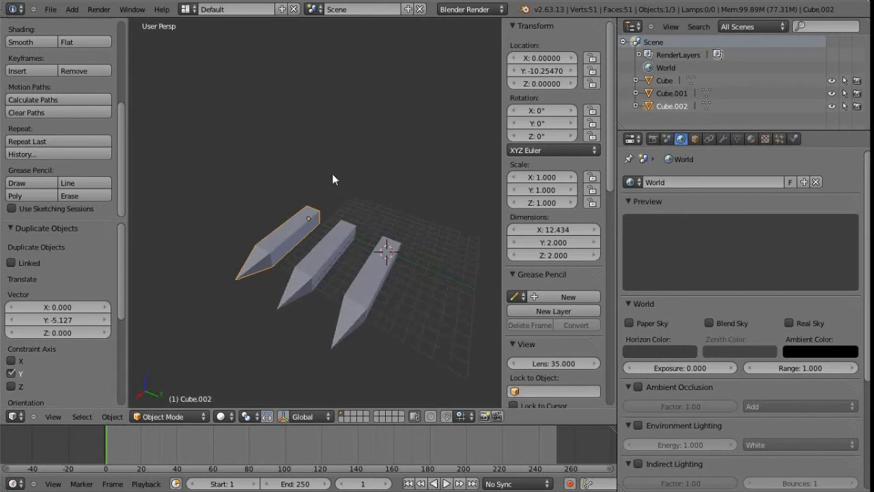
pyautogui.moveTo(314, 176)
pyautogui.keyDown('ctrl'); pyautogui.keyDown('shift'); pyautogui.mouseDown()
pyautogui.moveTo(259, 201)
pyautogui.moveTo(356, 213)
pyautogui.moveTo(342, 186)
pyautogui.mouseUp(); pyautogui.keyUp('shift'); pyautogui.keyUp('ctrl')
# - Select the bar named Cube, then draw lassos around the pointed tip and the blunt end of Cube.002
pyautogui.rightClick(336, 234)
pyautogui.rightClick(401, 268)
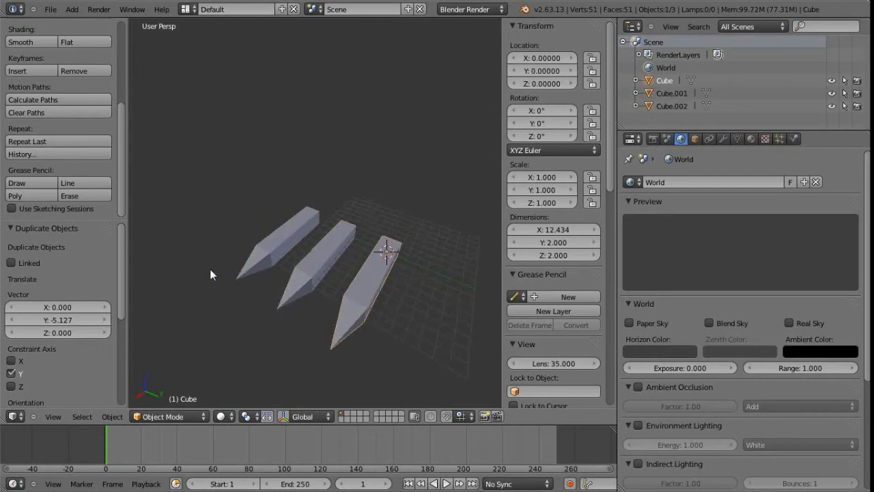
pyautogui.moveTo(197, 290)
pyautogui.keyDown('ctrl'); pyautogui.mouseDown()
pyautogui.moveTo(203, 231)
pyautogui.moveTo(263, 262)
pyautogui.moveTo(214, 276)
pyautogui.moveTo(222, 226)
pyautogui.moveTo(240, 281)
pyautogui.mouseUp(); pyautogui.keyUp('ctrl')
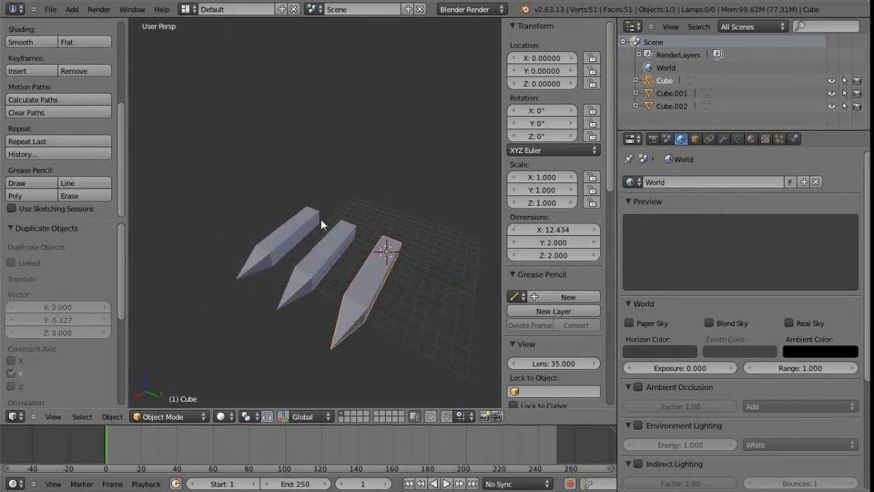
pyautogui.moveTo(272, 187)
pyautogui.keyDown('ctrl'); pyautogui.mouseDown()
pyautogui.moveTo(344, 217)
pyautogui.moveTo(286, 187)
pyautogui.mouseUp(); pyautogui.keyUp('ctrl')
pyautogui.moveTo(351, 269)
pyautogui.mouseDown(button='middle')
pyautogui.moveTo(344, 202)
pyautogui.moveTo(359, 179)
pyautogui.moveTo(341, 205)
pyautogui.moveTo(284, 196)
pyautogui.moveTo(318, 218)
pyautogui.moveTo(308, 228)
pyautogui.moveTo(291, 207)
pyautogui.moveTo(345, 248)
pyautogui.mouseUp(button='middle')
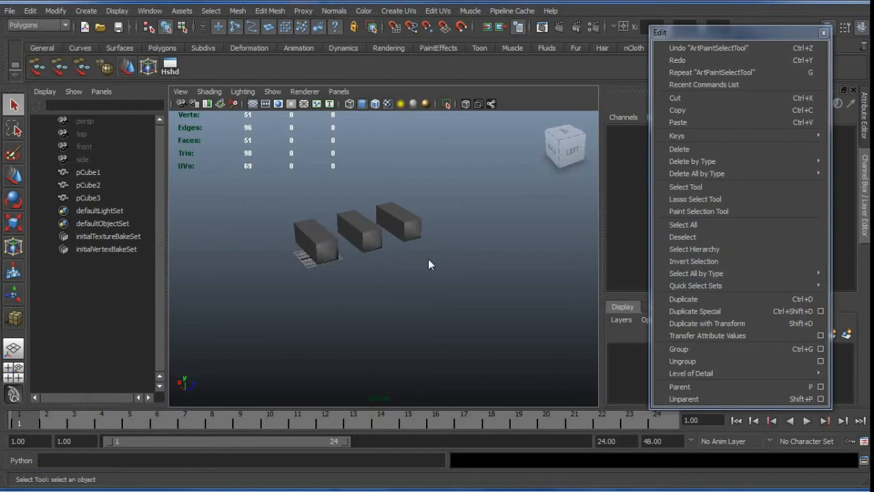
# - Switch to Blender and toggle (De)select All on the scene with the monkey, camera and lamp, ending with nothing selected
pyautogui.hotkey('alt', 'Tab')
pyautogui.hotkey('alt', 'Tab')
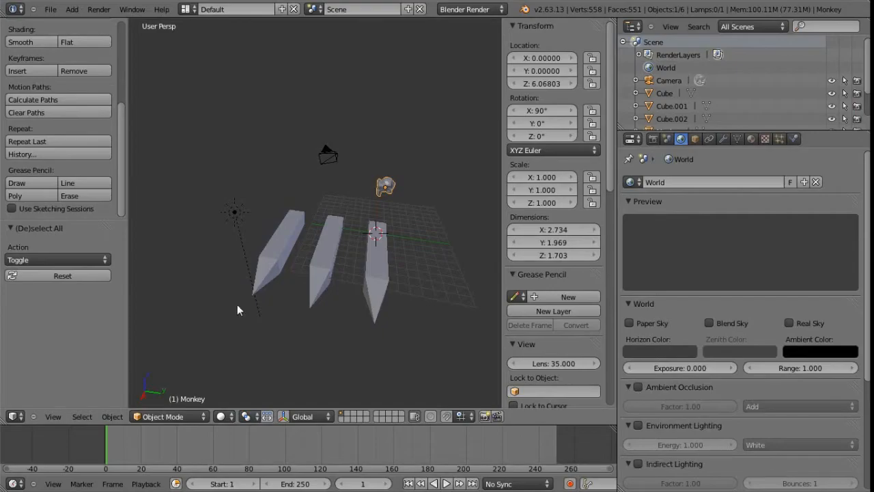
pyautogui.click(81, 418)
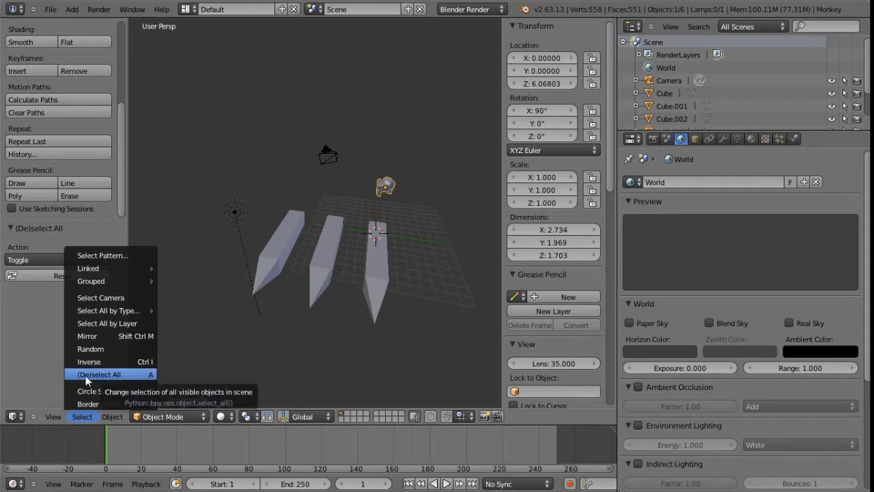
pyautogui.click(125, 375)
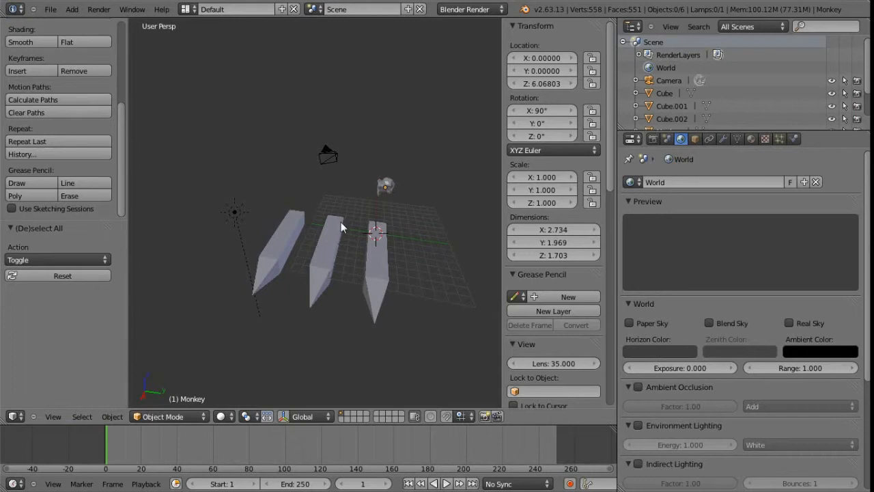
pyautogui.press('a')
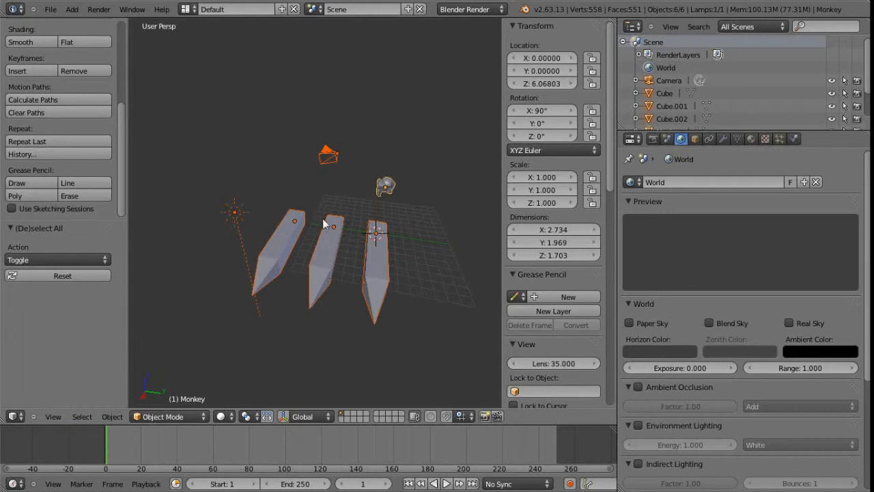
pyautogui.press('a')
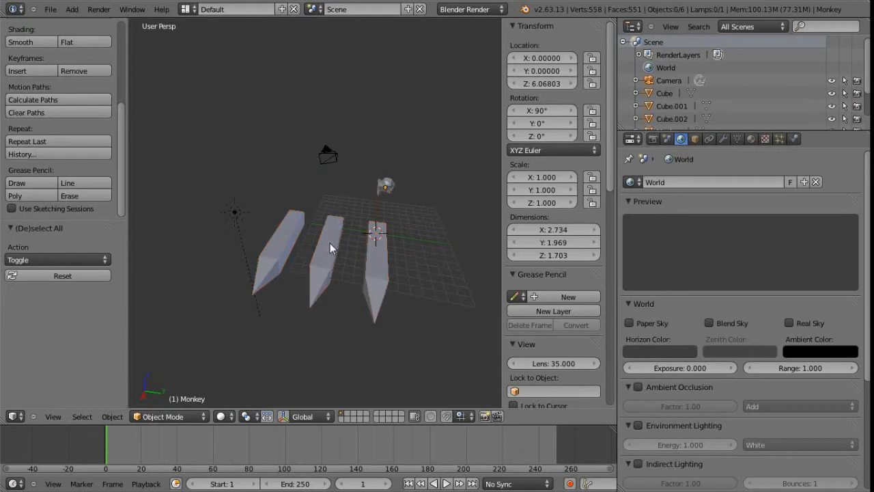
# - Switch to Maya to examine the Invert Selection and Select All by Type commands, then return to Blender
pyautogui.hotkey('alt', 'Tab')
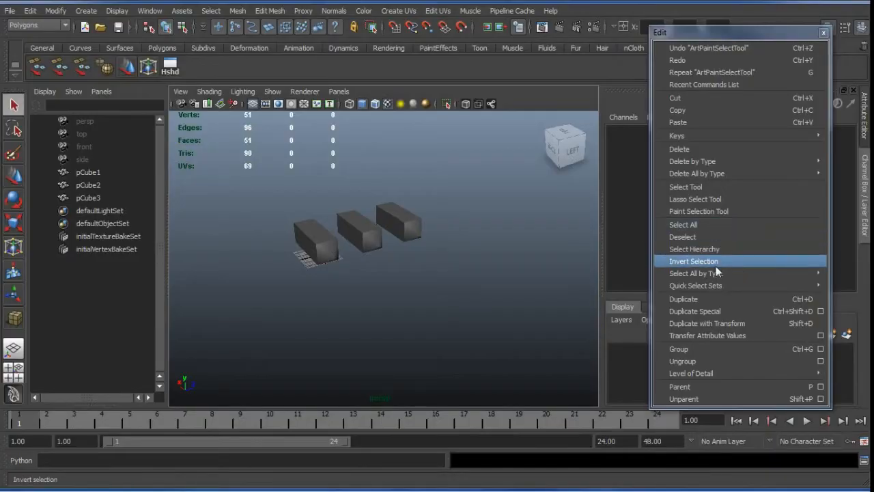
pyautogui.moveTo(698, 277)
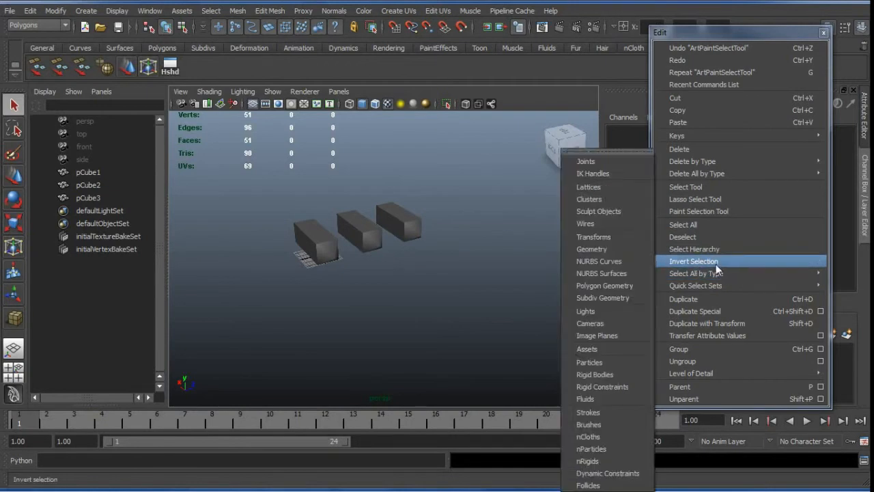
pyautogui.hotkey('alt', 'Tab')
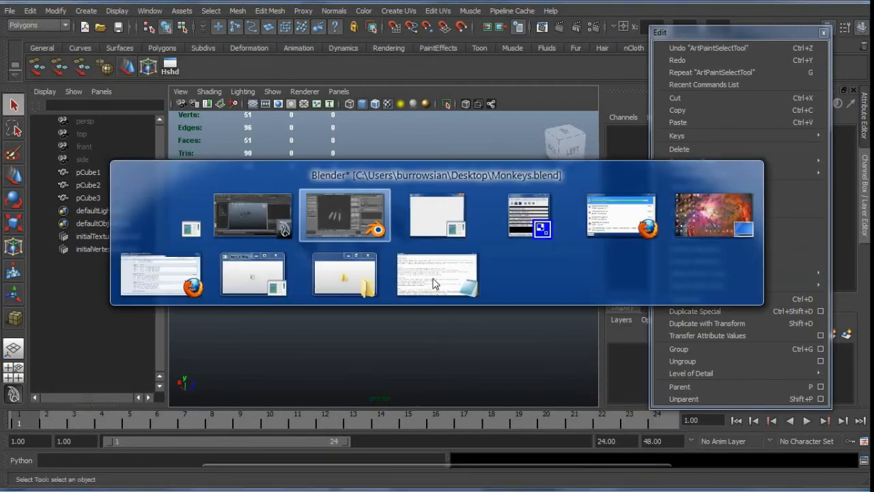
# - Select the middle pointed bar together with the monkey head and invert the selection
pyautogui.click(81, 418)
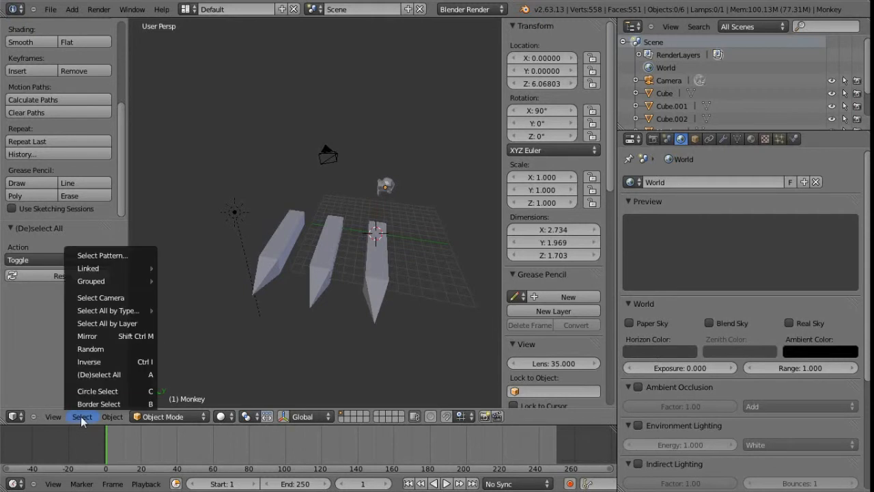
pyautogui.rightClick(328, 260)
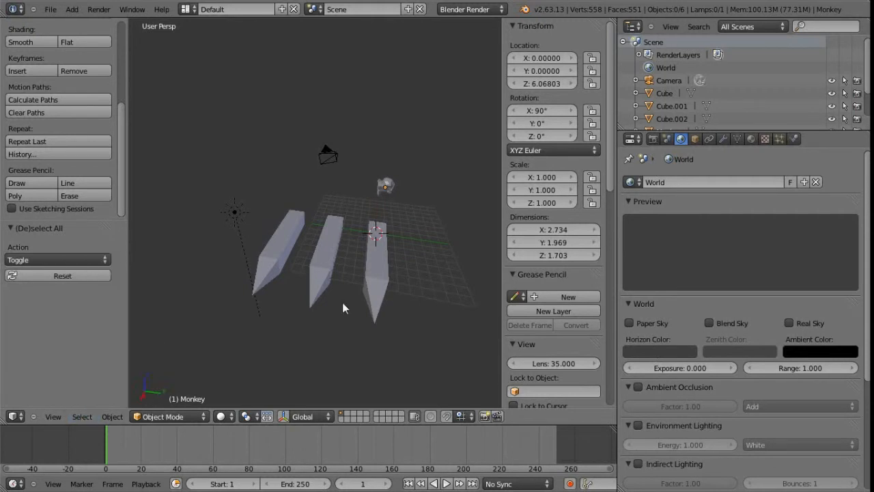
pyautogui.keyDown('shift'); pyautogui.rightClick(384, 189); pyautogui.keyUp('shift')
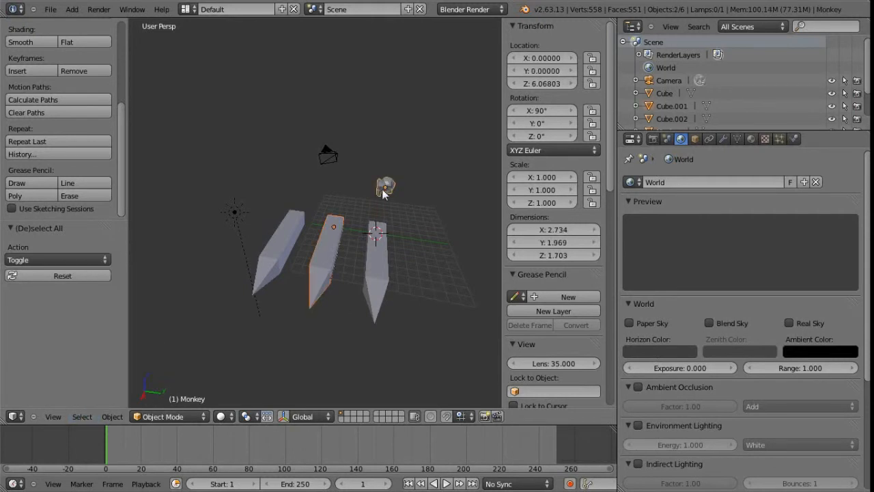
pyautogui.click(82, 418)
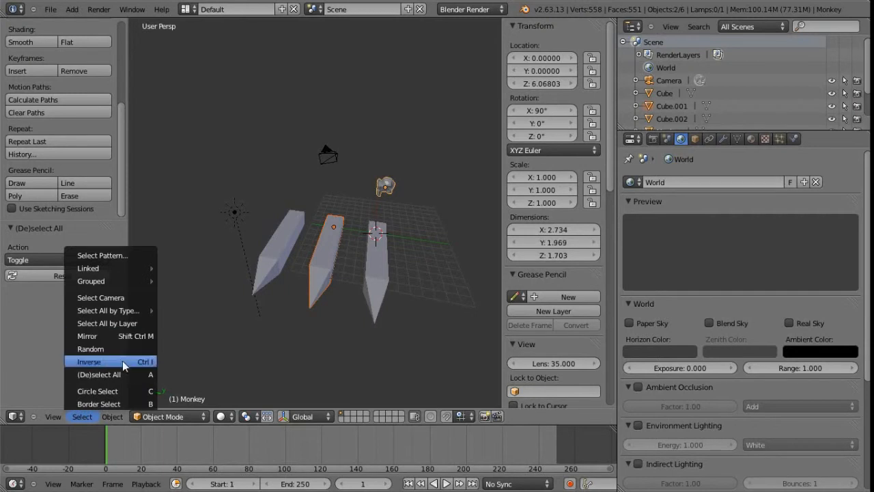
pyautogui.click(121, 363)
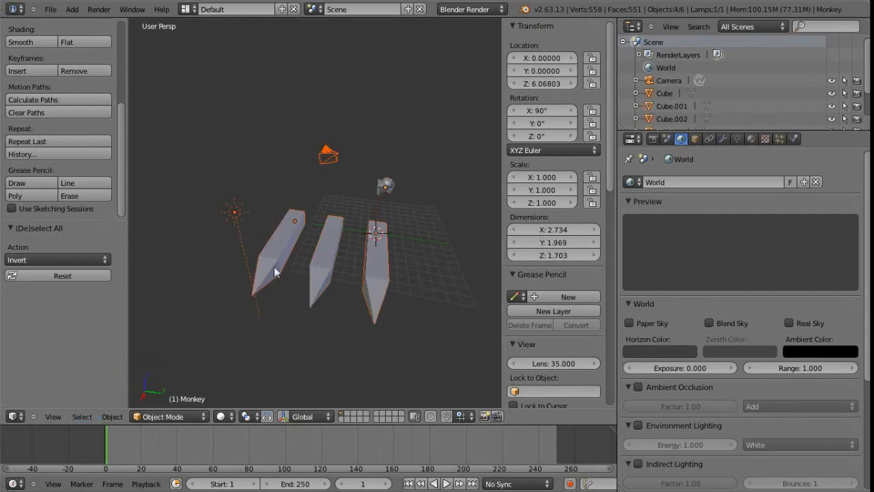
# - Select all objects of the Mesh type in the scene
pyautogui.click(80, 417)
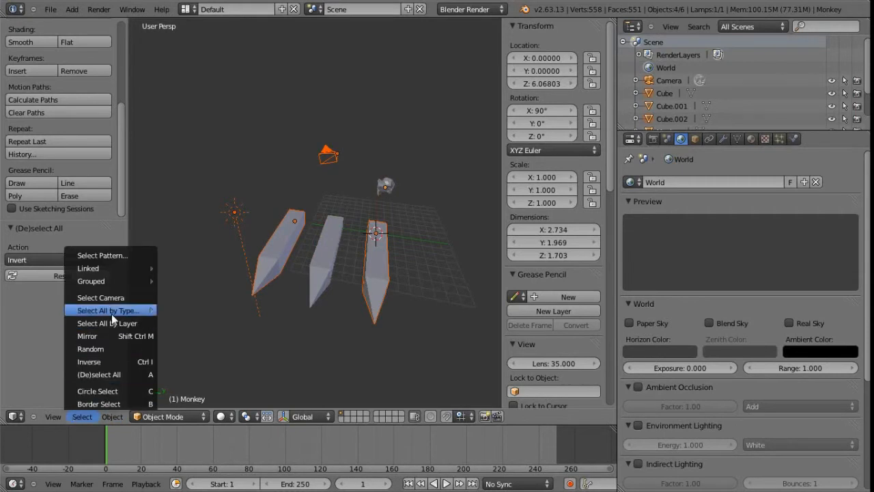
pyautogui.moveTo(127, 311)
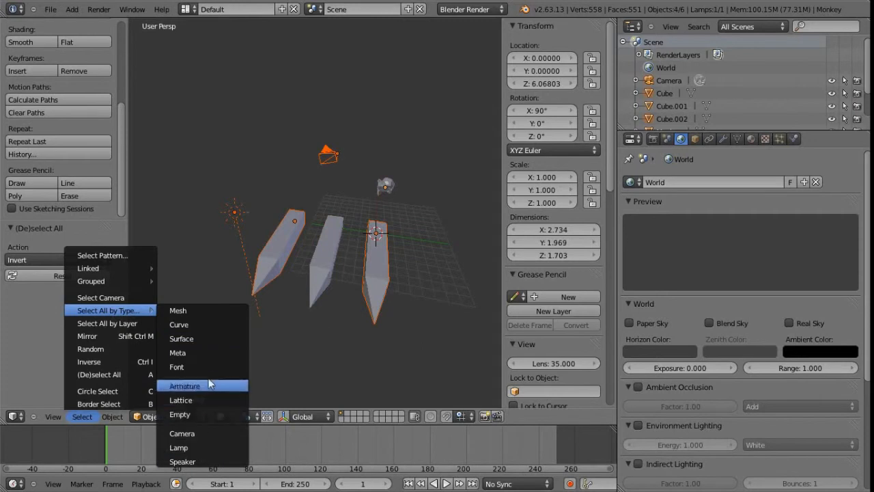
pyautogui.click(212, 309)
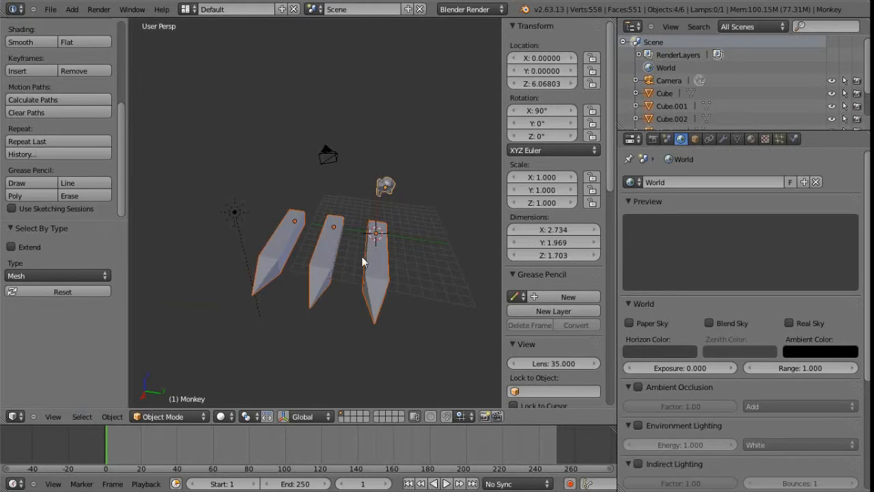
# - Switch to Maya, duplicate pCube1 and move the copy along the blue Z axis so it sits beside the original
pyautogui.hotkey('alt', 'Tab')
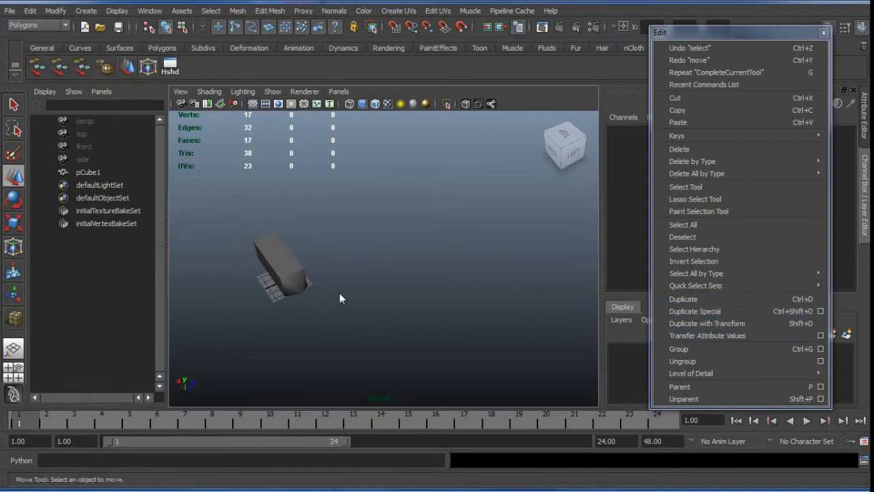
pyautogui.click(280, 274)
pyautogui.click(686, 300)
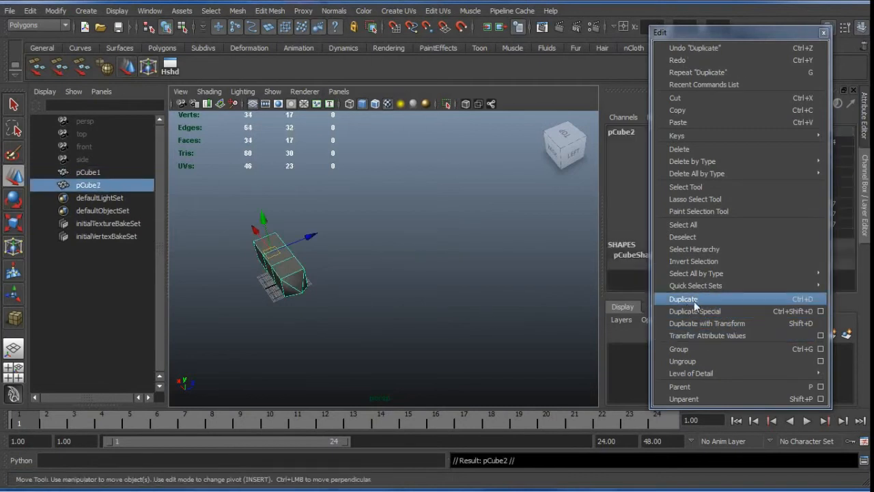
pyautogui.moveTo(311, 243); pyautogui.dragTo(340, 225)
pyautogui.moveTo(332, 278)
pyautogui.keyDown('alt'); pyautogui.mouseDown()
pyautogui.moveTo(340, 291)
pyautogui.moveTo(341, 264)
pyautogui.mouseUp(); pyautogui.keyUp('alt')
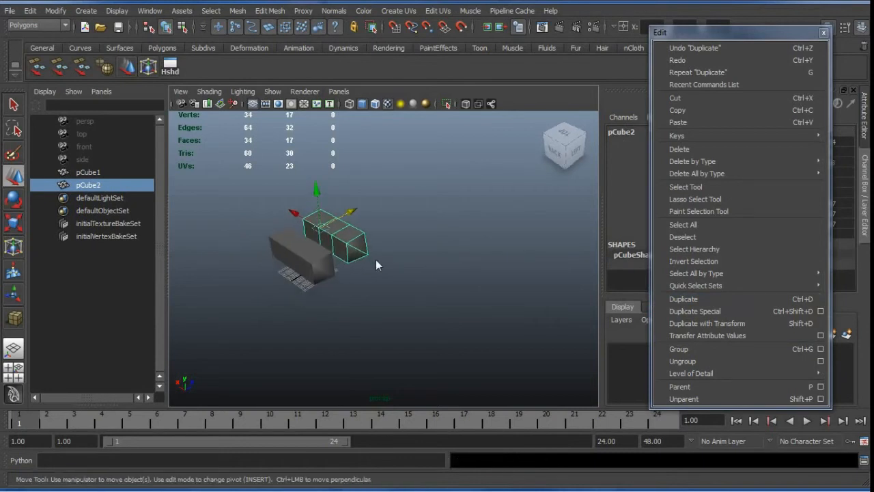
# - Switch to Blender, duplicate the selected cube and move the copy about 4.33 units along the Y axis
pyautogui.hotkey('alt', 'Tab')
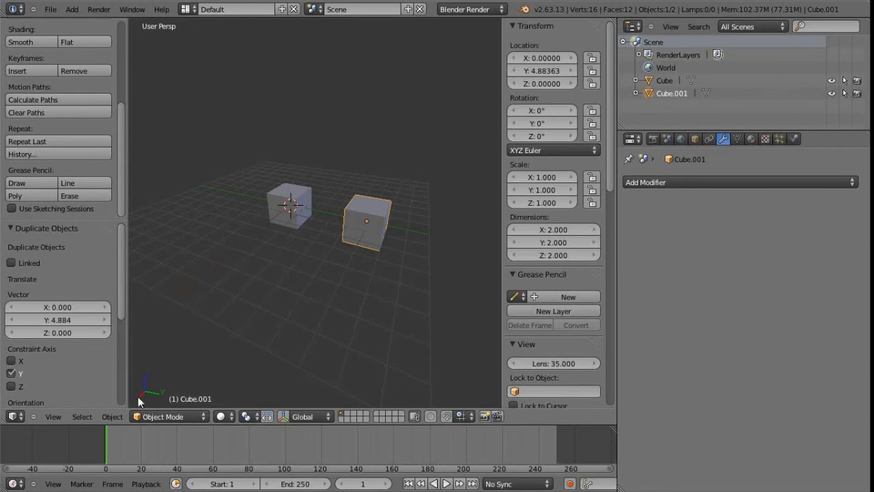
pyautogui.click(113, 416)
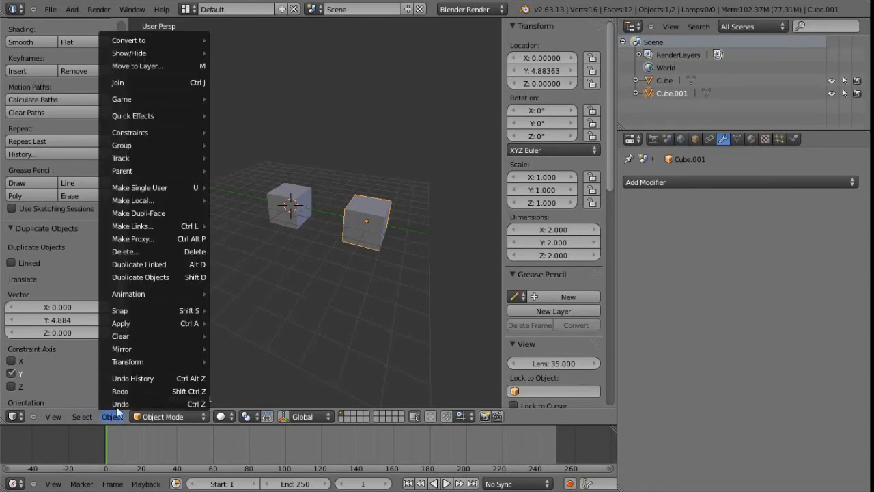
pyautogui.click(175, 276)
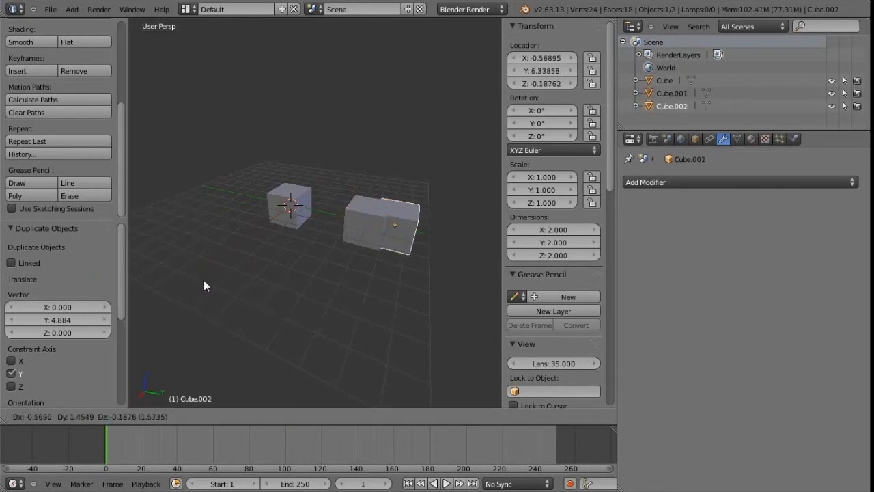
pyautogui.click(350, 300)
pyautogui.scroll(-1, 370, 310)
pyautogui.moveTo(370, 311); pyautogui.dragTo(316, 307, button='middle')
pyautogui.scroll(-2, 316, 307)
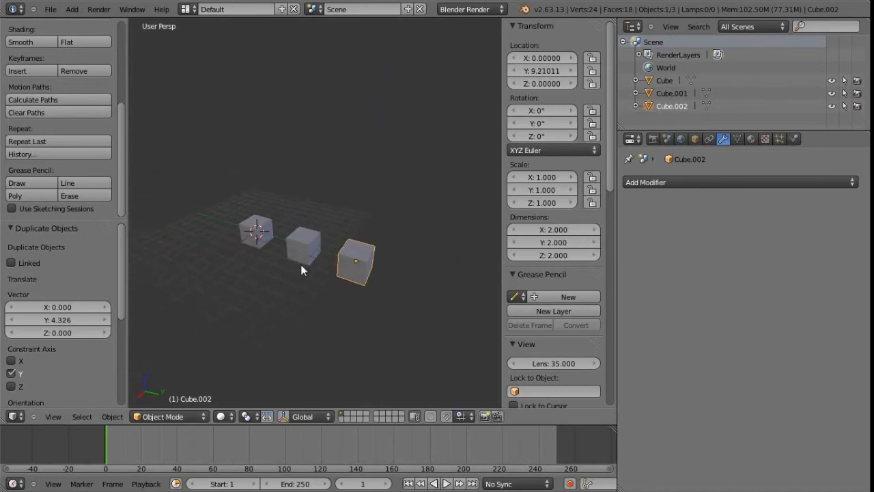
# - Switch to Maya, check the Duplicate Special options for the Instance geometry type, and create an instance of pCube2 placed beside it
pyautogui.hotkey('alt', 'Tab')
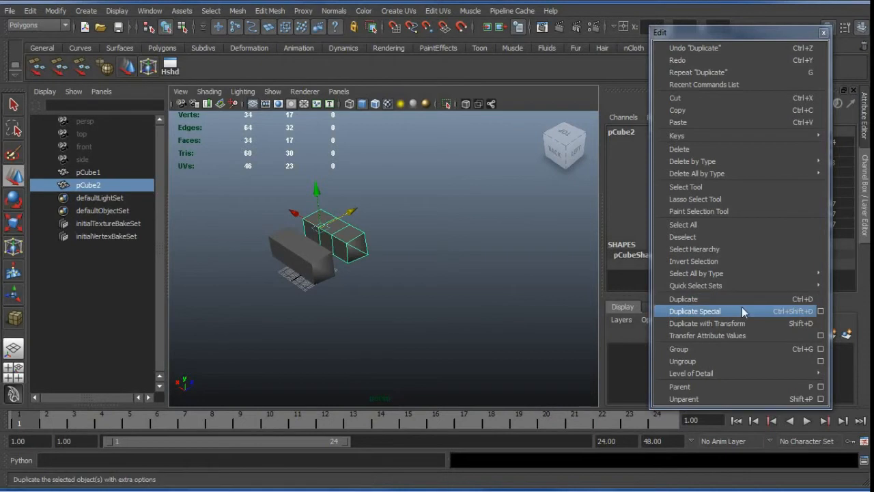
pyautogui.click(822, 311)
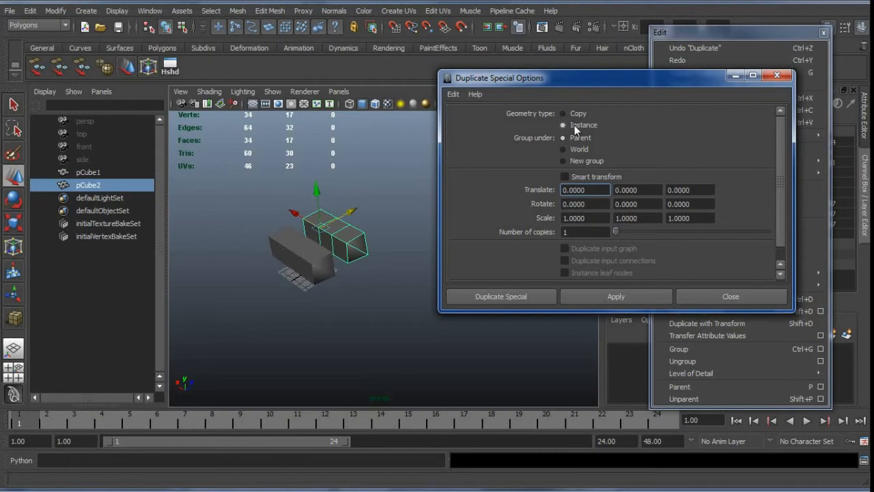
pyautogui.click(716, 295)
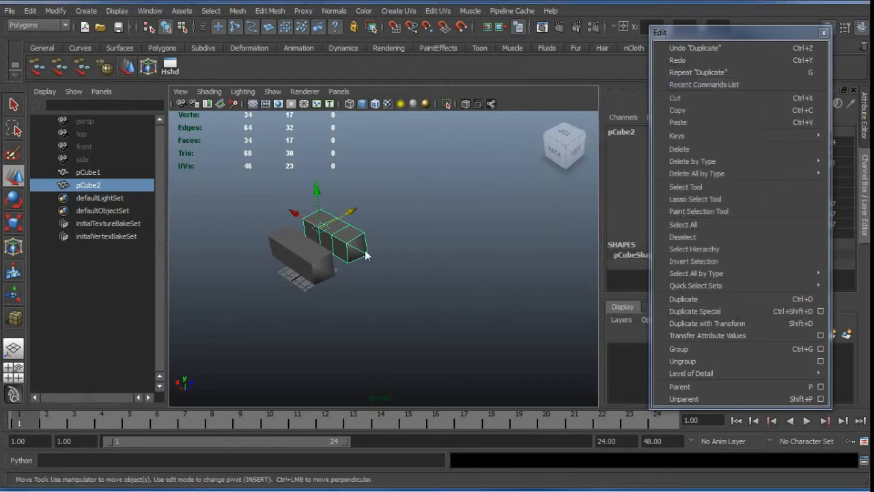
pyautogui.keyDown('alt'); pyautogui.moveTo(369, 256); pyautogui.dragTo(405, 223); pyautogui.keyUp('alt')
pyautogui.hotkey('ctrl', 'shift', 'd')
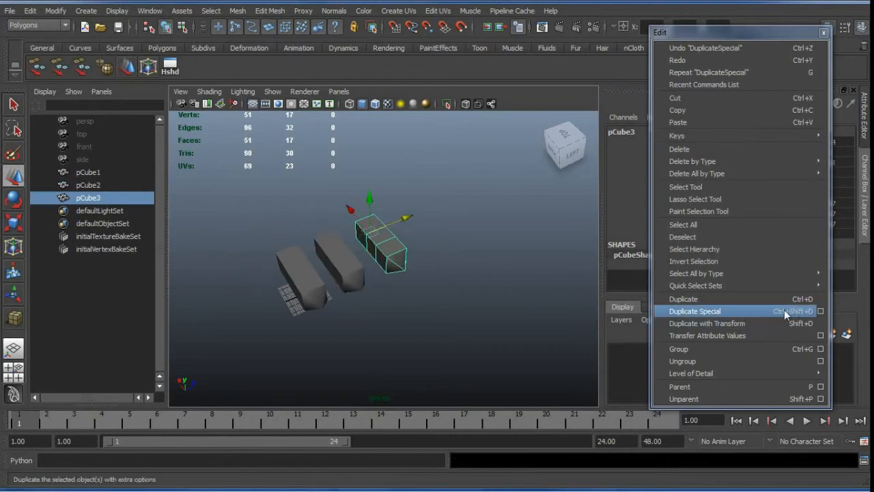
# - Try moving the end vertices of the instanced pCube3, undo the move and return to object selection
pyautogui.keyDown('alt'); pyautogui.moveTo(404, 270); pyautogui.dragTo(401, 239); pyautogui.keyUp('alt')
pyautogui.moveTo(401, 235); pyautogui.dragTo(350, 238, button='right')
pyautogui.moveTo(390, 249)
pyautogui.keyDown('alt'); pyautogui.mouseDown()
pyautogui.moveTo(466, 319)
pyautogui.moveTo(386, 250)
pyautogui.moveTo(428, 282)
pyautogui.moveTo(418, 295)
pyautogui.moveTo(422, 274)
pyautogui.moveTo(402, 238)
pyautogui.mouseUp(); pyautogui.keyUp('alt')
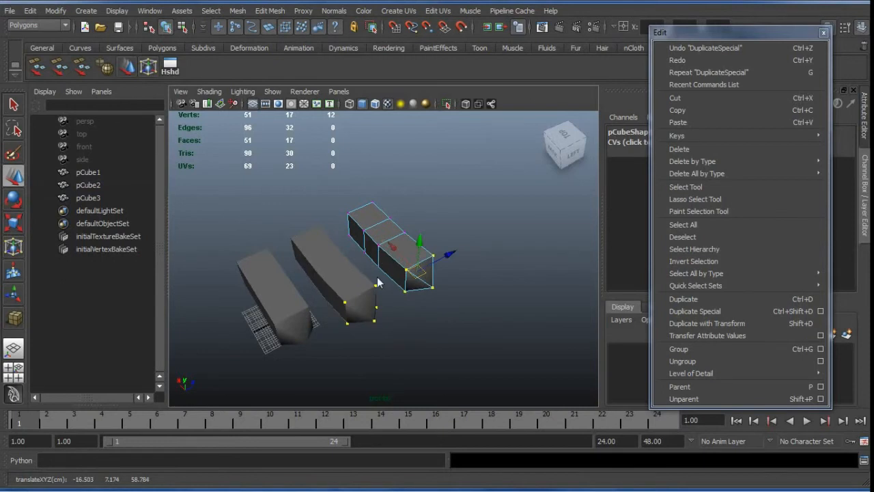
pyautogui.hotkey('ctrl', 'z')
pyautogui.keyDown('alt'); pyautogui.moveTo(433, 305); pyautogui.dragTo(434, 204, button='right'); pyautogui.keyUp('alt')
pyautogui.press('F8')
# - Switch to Blender, create a linked duplicate of the selected cube and move it about 3.81 units along the Y axis
pyautogui.hotkey('alt', 'Tab')
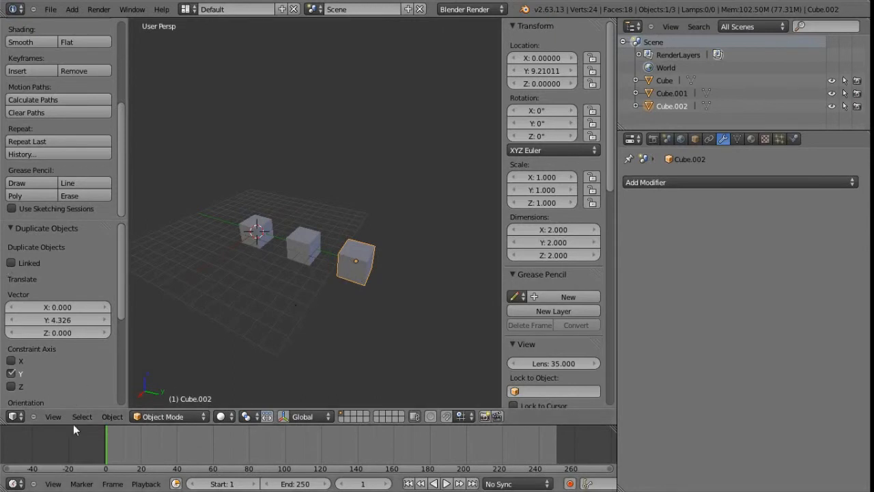
pyautogui.click(114, 417)
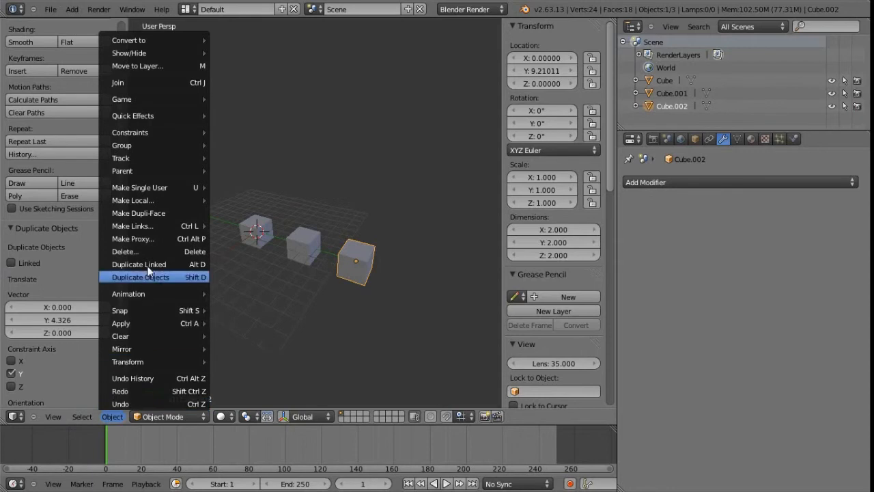
pyautogui.click(191, 266)
pyautogui.press('y')
pyautogui.click(250, 280)
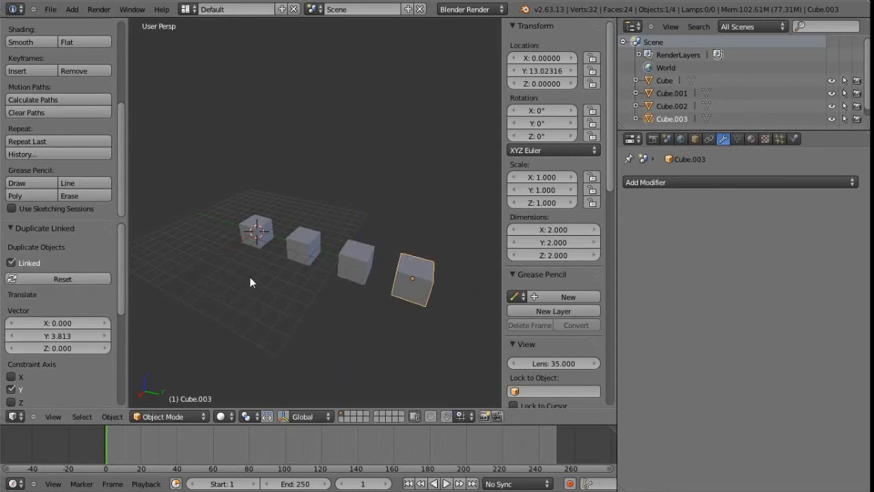
# - Try moving the selected face of the linked cube in Edit Mode, undo the move and return to Object Mode
pyautogui.keyDown('shift'); pyautogui.moveTo(379, 294); pyautogui.dragTo(357, 225, button='middle'); pyautogui.keyUp('shift')
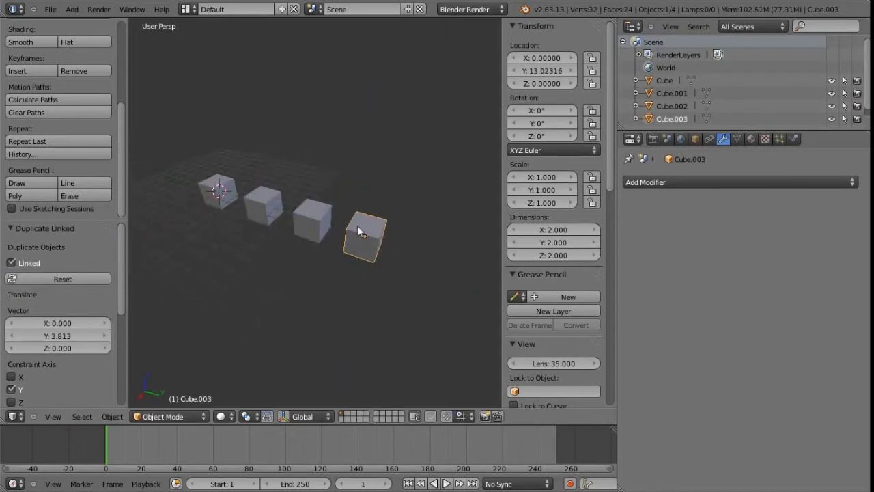
pyautogui.press('Tab')
pyautogui.press('g')
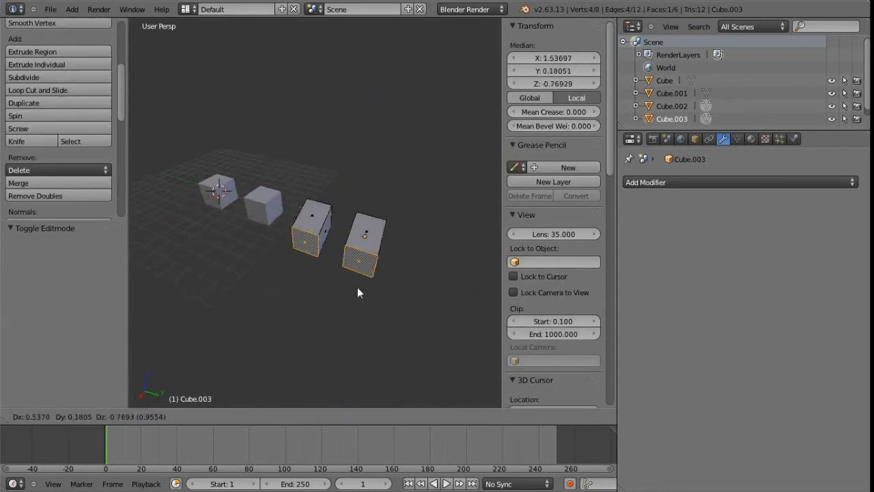
pyautogui.click(356, 277)
pyautogui.hotkey('ctrl', 'z')
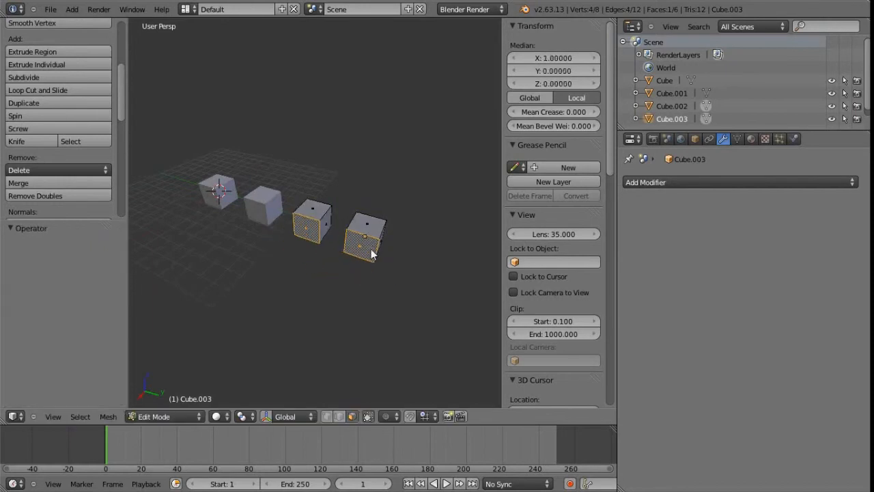
pyautogui.press('Tab')
pyautogui.moveTo(302, 238); pyautogui.dragTo(325, 262, button='middle')
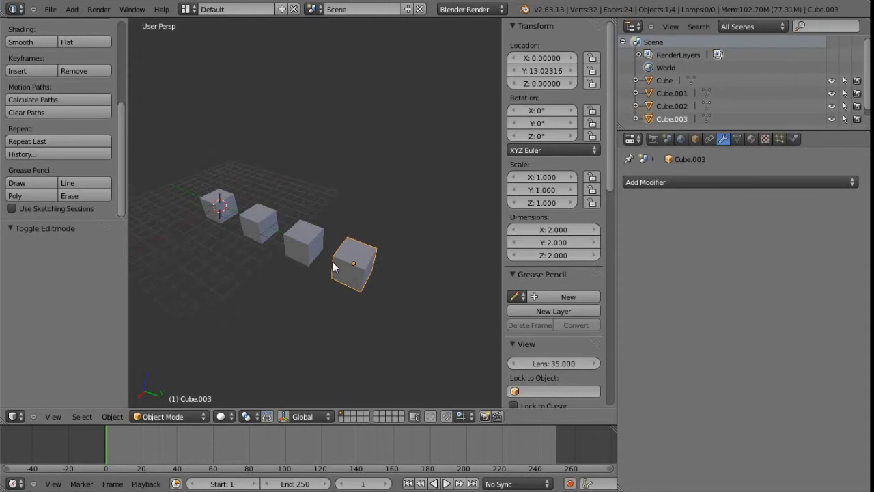
# - Switch to Maya to examine the Duplicate with Transform command with pCube3 selected
pyautogui.hotkey('alt', 'Tab')
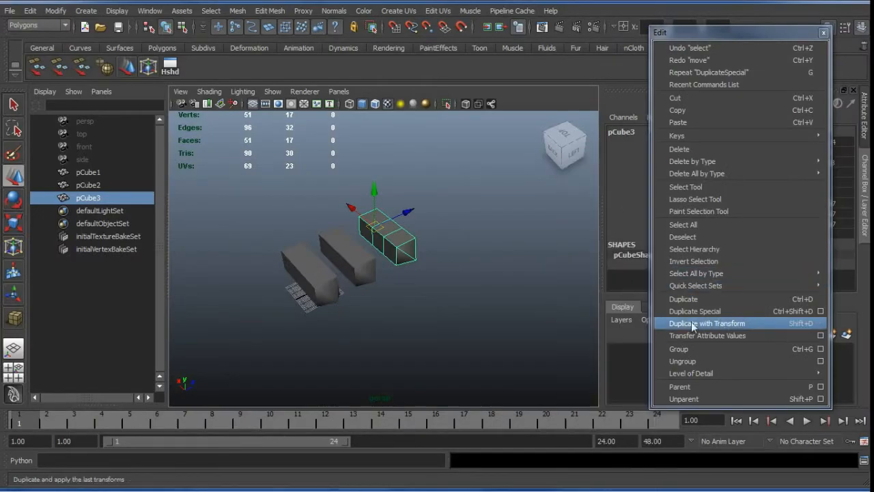
pyautogui.click(756, 320)
pyautogui.hotkey('shift', 'd')
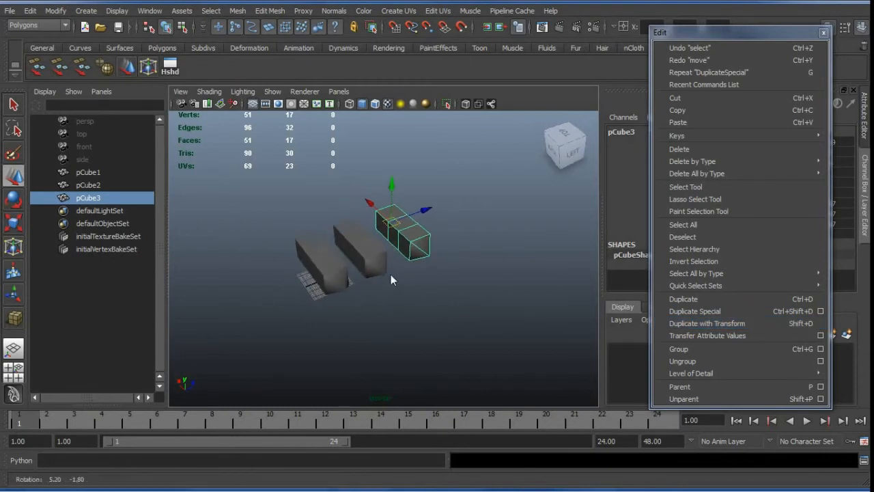
# - Switch to Blender, duplicate the second cube in the row and move the copy about 12.64 units along negative X
pyautogui.hotkey('alt', 'Tab')
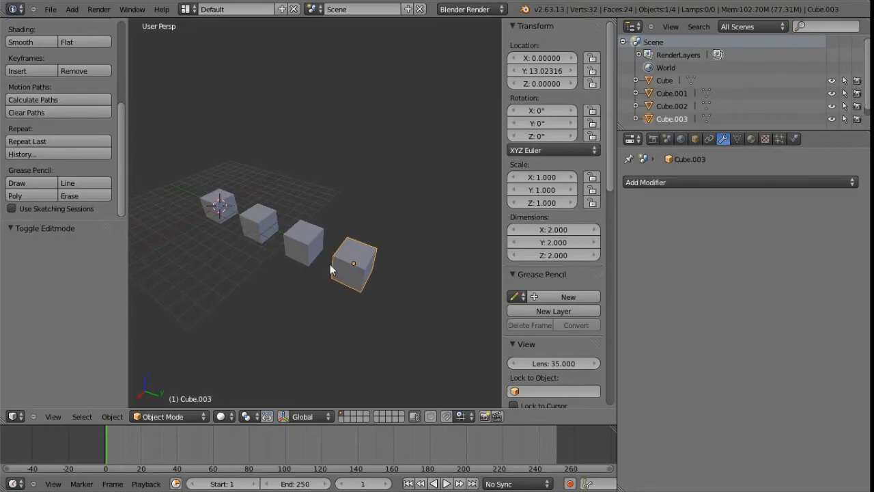
pyautogui.rightClick(259, 243)
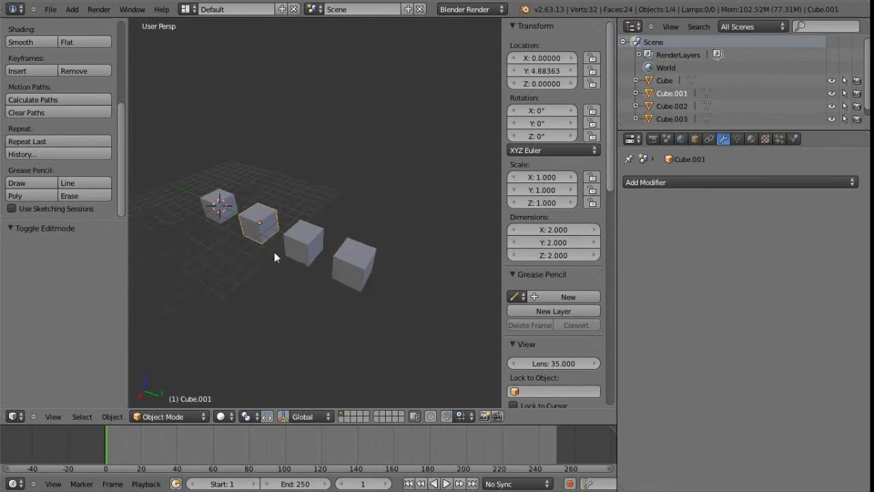
pyautogui.keyDown('shift'); pyautogui.moveTo(230, 230); pyautogui.dragTo(333, 273, button='middle'); pyautogui.keyUp('shift')
pyautogui.moveTo(399, 285); pyautogui.dragTo(270, 281, button='middle')
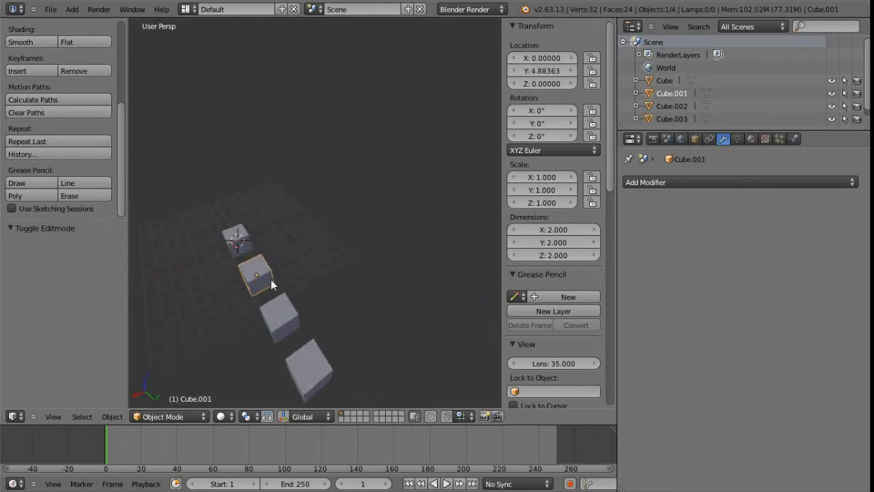
pyautogui.hotkey('shift', 'd')
pyautogui.press('x')
pyautogui.click(384, 240)
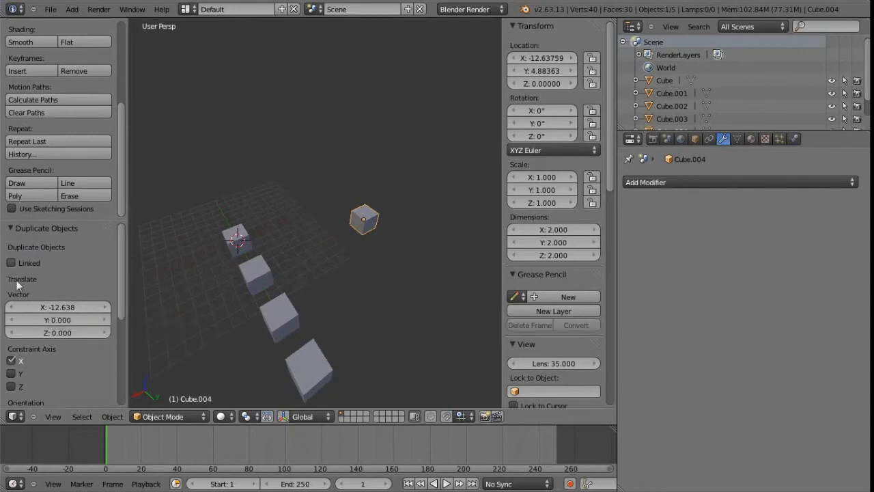
# - Repeat the last duplication twice to add two more cubes at the same spacing along the X axis
pyautogui.moveTo(353, 265); pyautogui.dragTo(337, 267, button='middle')
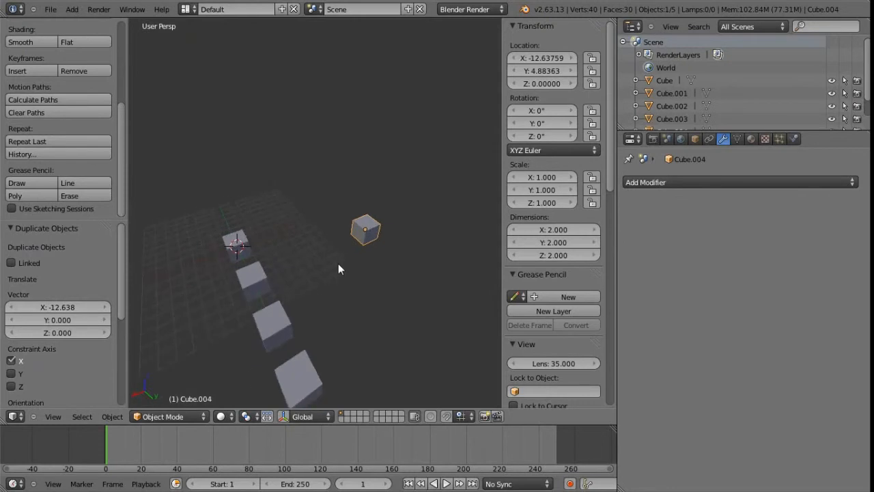
pyautogui.hotkey('shift', 'r')
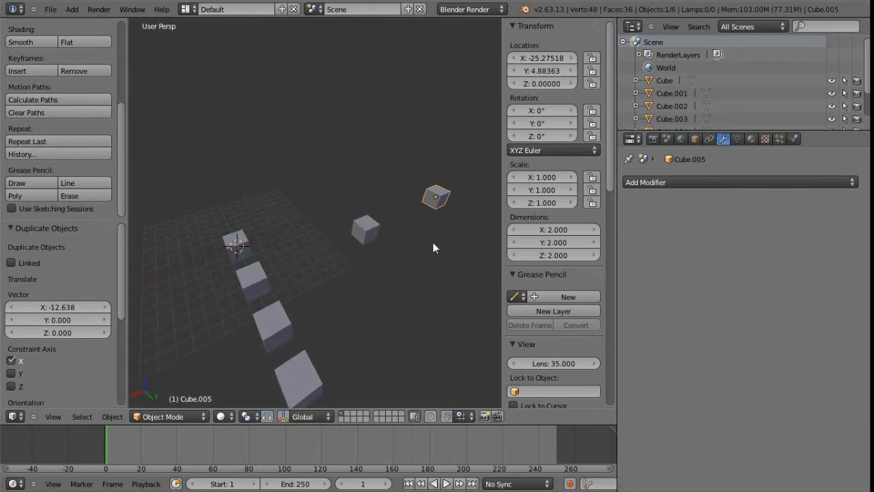
pyautogui.hotkey('shift', 'r')
pyautogui.moveTo(412, 252); pyautogui.dragTo(307, 245, button='middle')
# - Select all objects in the scene and delete them
pyautogui.press('a')
pyautogui.press('a')
pyautogui.press('x')
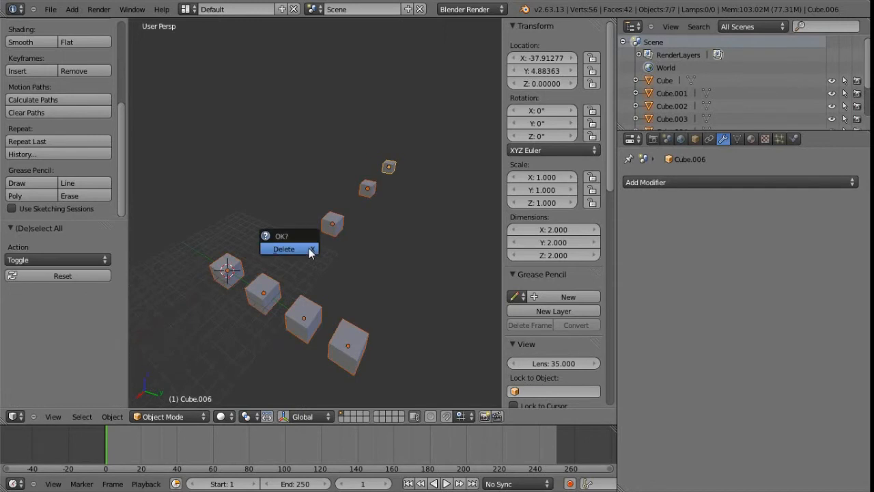
pyautogui.click(308, 250)
# - Add a new cube mesh at the 3D cursor
pyautogui.hotkey('shift', 'a')
pyautogui.moveTo(315, 267)
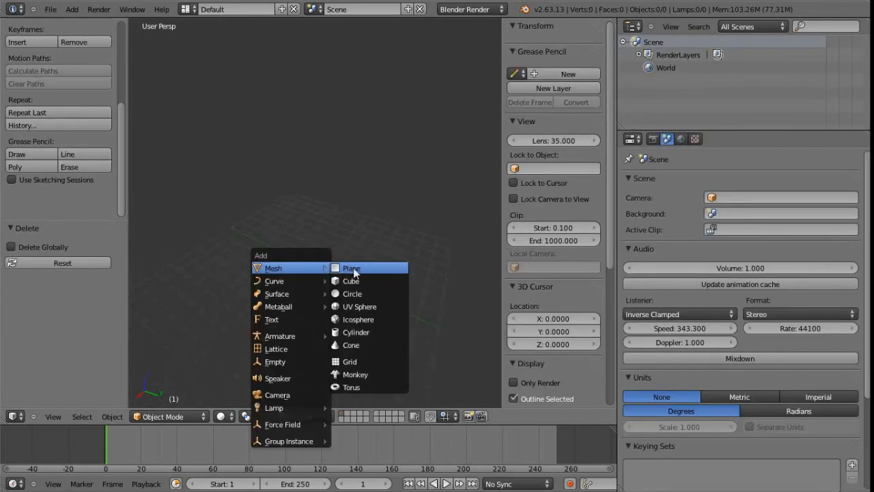
pyautogui.click(351, 280)
pyautogui.scroll(6, 336, 288)
pyautogui.scroll(-4, 326, 269)
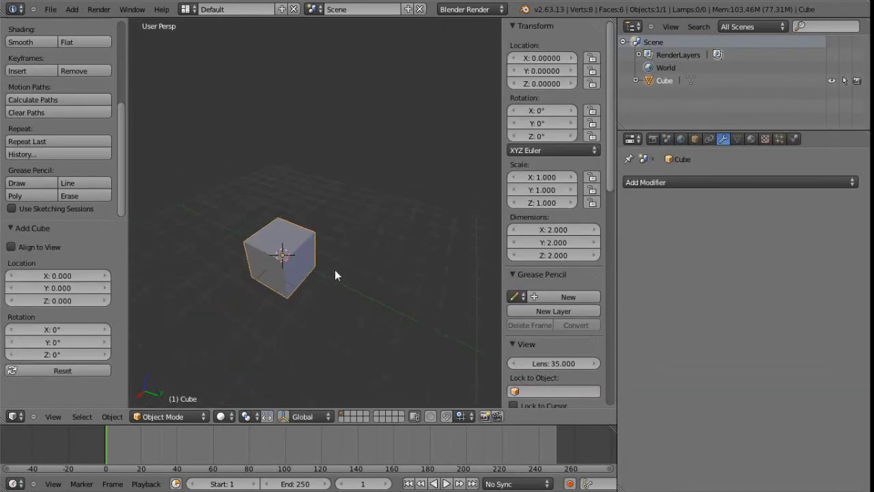
# - Add an Array modifier to the cube and set its count to 6
pyautogui.click(732, 181)
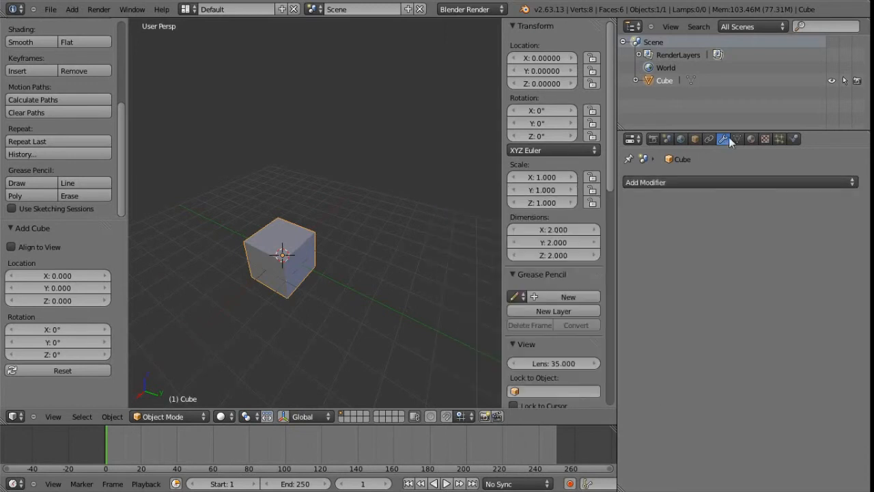
pyautogui.click(663, 181)
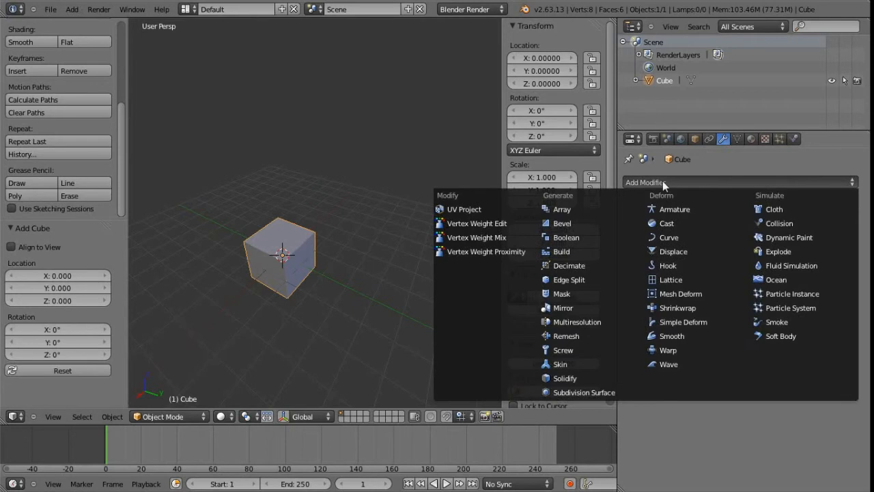
pyautogui.click(583, 209)
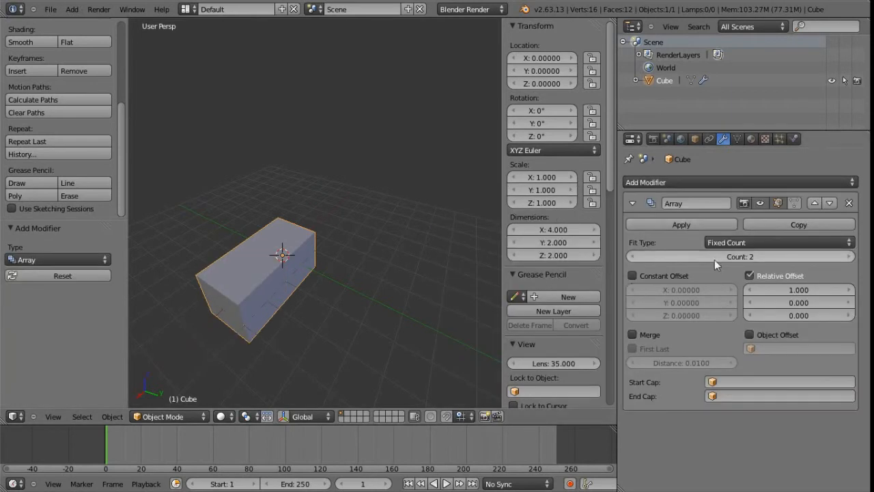
pyautogui.moveTo(307, 274); pyautogui.dragTo(332, 247, button='middle')
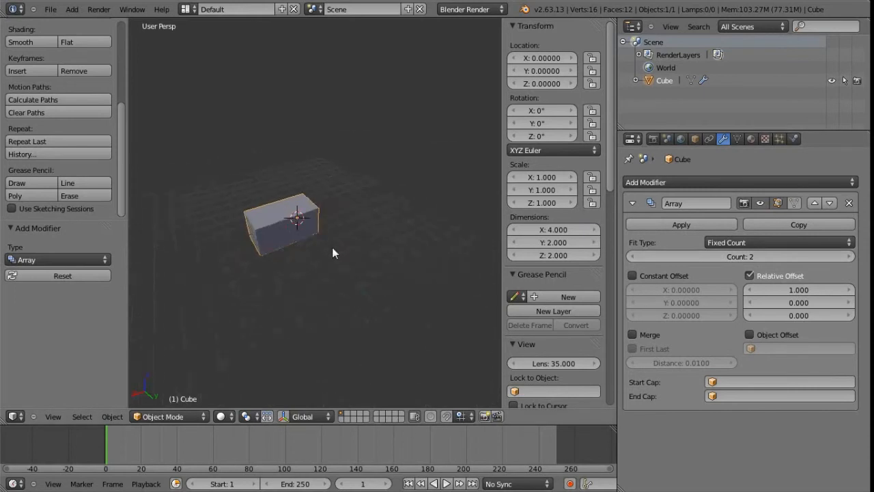
pyautogui.click(851, 257)
pyautogui.click(850, 257)
pyautogui.click(850, 256)
pyautogui.click(851, 257)
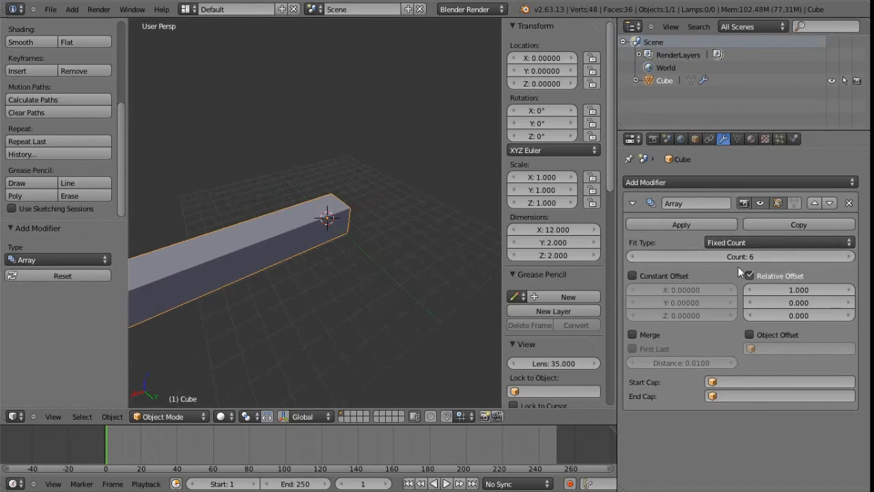
# - Set the Array modifier's relative X offset to 1.1 so the cubes are spaced apart
pyautogui.click(791, 289)
pyautogui.write('1.1')
pyautogui.press('Return')
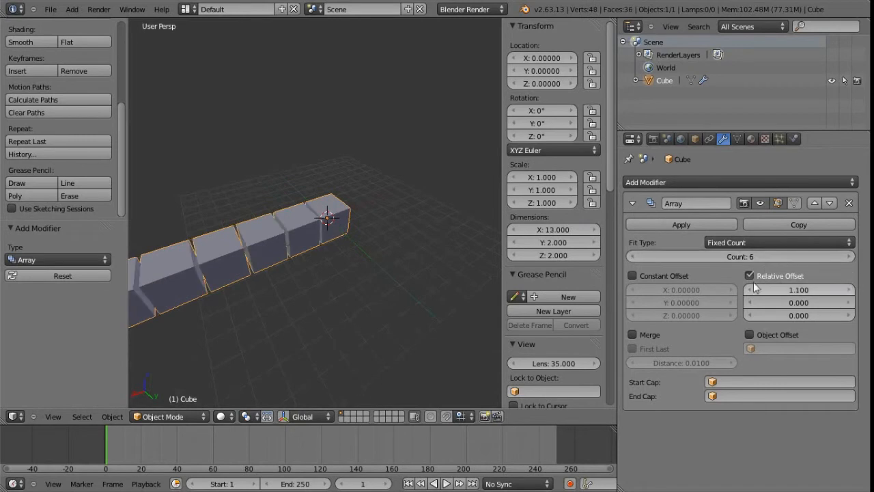
pyautogui.scroll(-2, 351, 221)
pyautogui.moveTo(305, 238); pyautogui.dragTo(362, 243, button='middle')
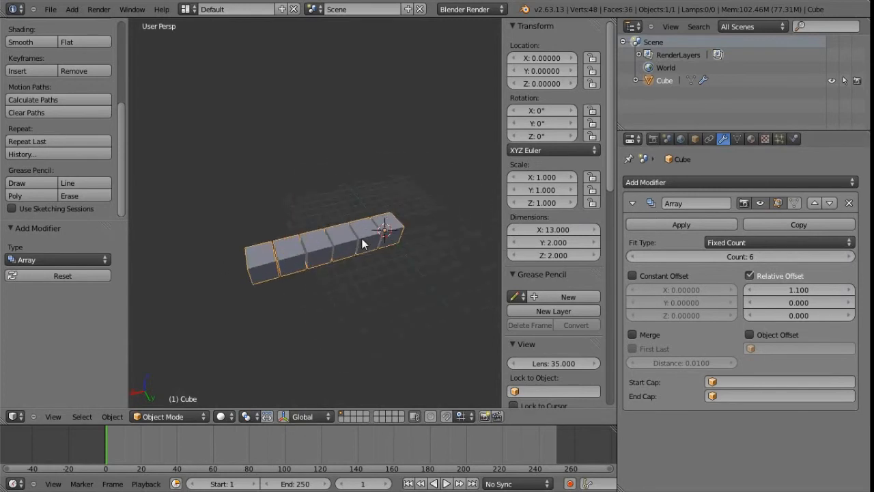
# - Add a second Array modifier to the cube with relative offsets of 0 on X and 1 on Y
pyautogui.click(633, 202)
pyautogui.click(667, 182)
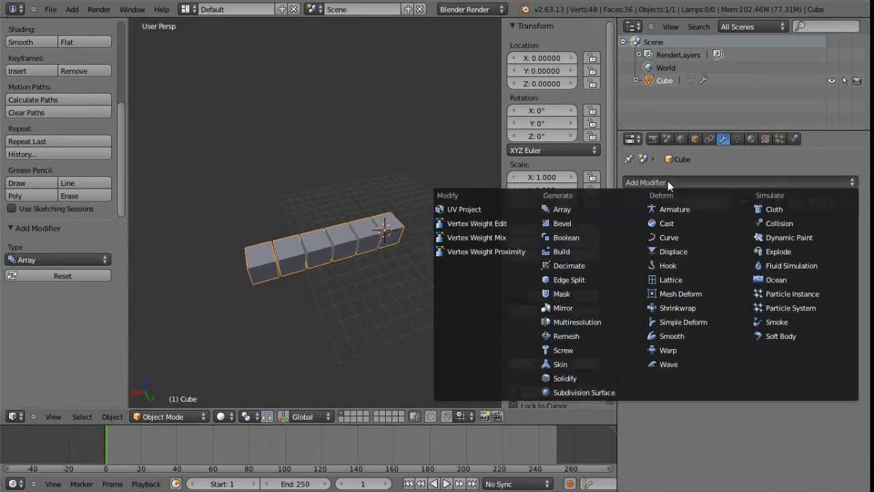
pyautogui.click(601, 211)
pyautogui.click(812, 316)
pyautogui.write('0')
pyautogui.press('Return')
pyautogui.click(805, 327)
pyautogui.write('1')
pyautogui.press('Return')
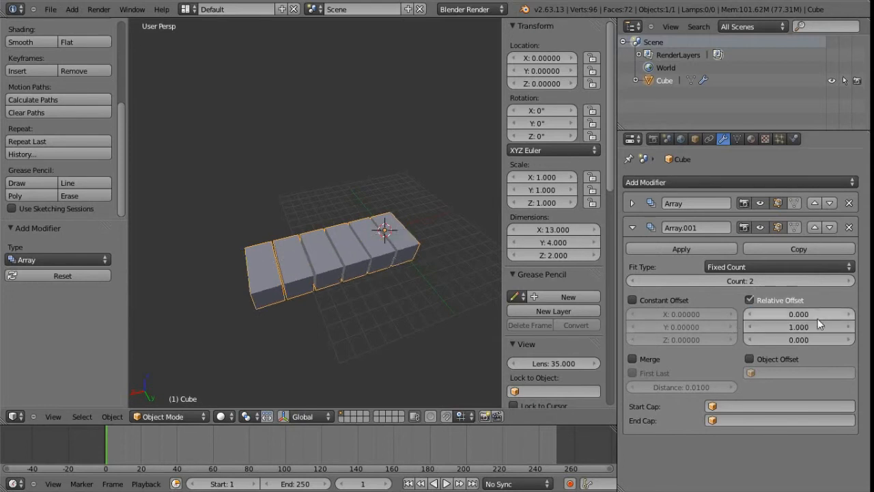
# - Set the second Array modifier's relative Y offset to 1.1 and inspect the resulting grid of cubes
pyautogui.click(845, 332)
pyautogui.moveTo(441, 286); pyautogui.dragTo(330, 236, button='middle')
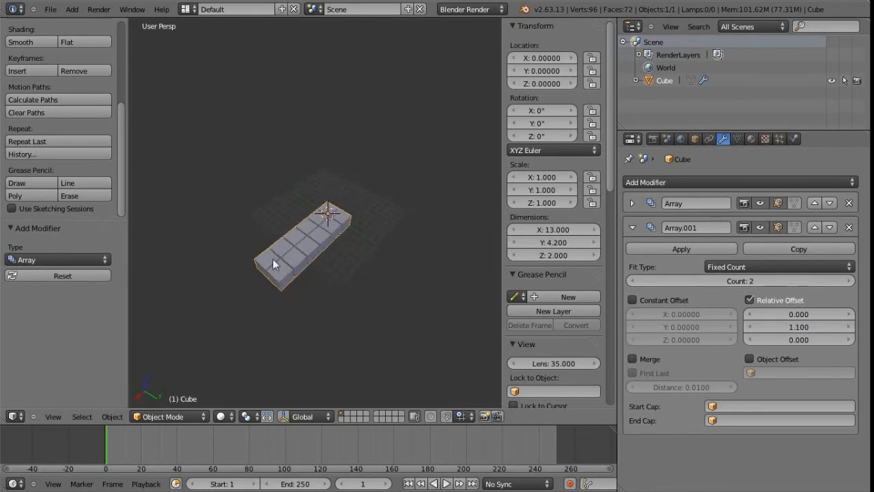
pyautogui.moveTo(327, 221); pyautogui.dragTo(349, 261, button='middle')
pyautogui.scroll(4, 349, 261)
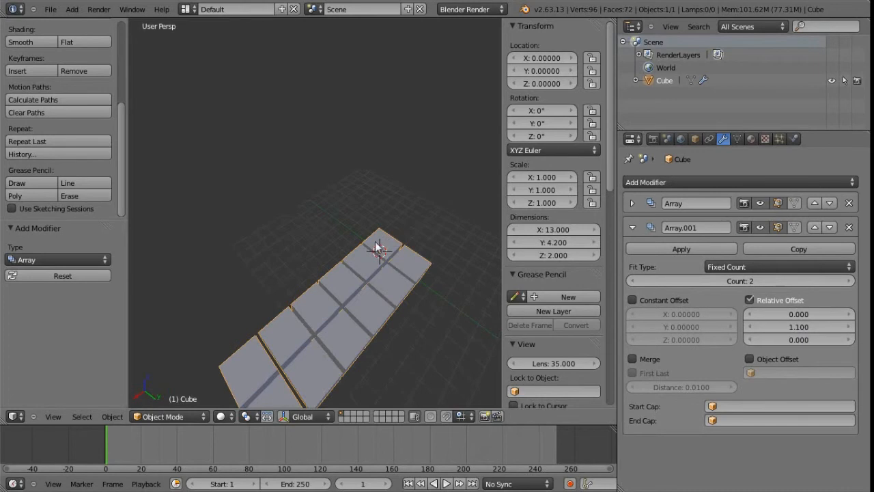
pyautogui.scroll(-3, 382, 249)
pyautogui.moveTo(365, 250); pyautogui.dragTo(348, 214, button='middle')
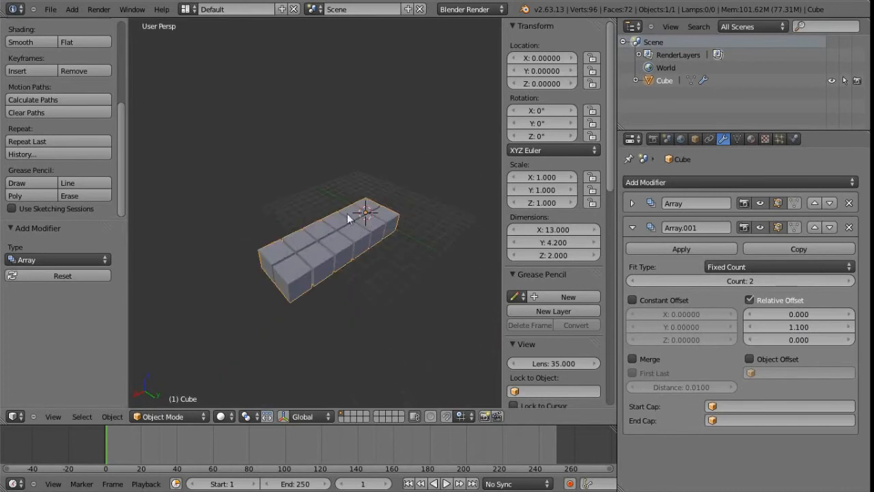
# - Switch to Maya, group pCube2 and pCube3, and expand the new group in the Outliner
pyautogui.hotkey('alt', 'Tab')
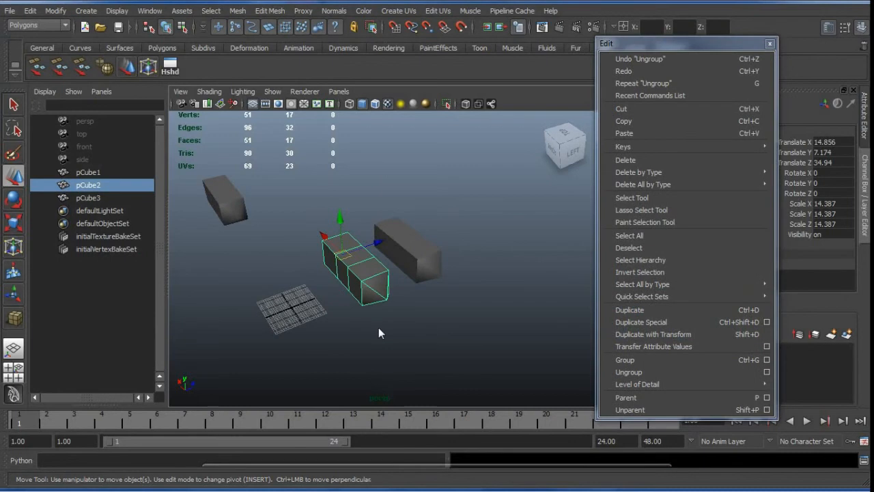
pyautogui.click(379, 329)
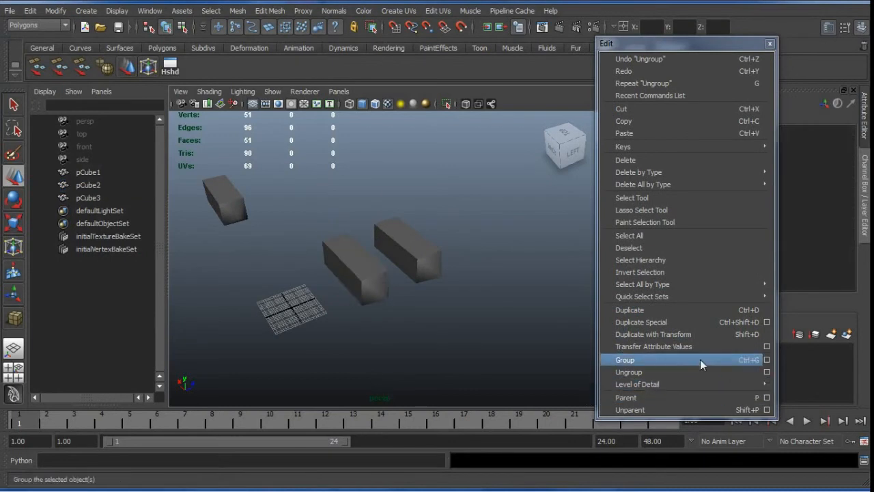
pyautogui.moveTo(469, 328); pyautogui.dragTo(312, 194)
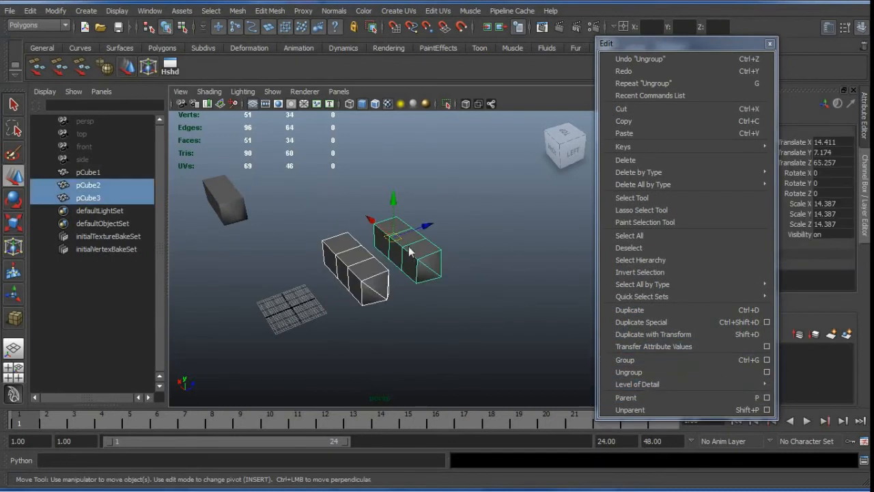
pyautogui.click(667, 360)
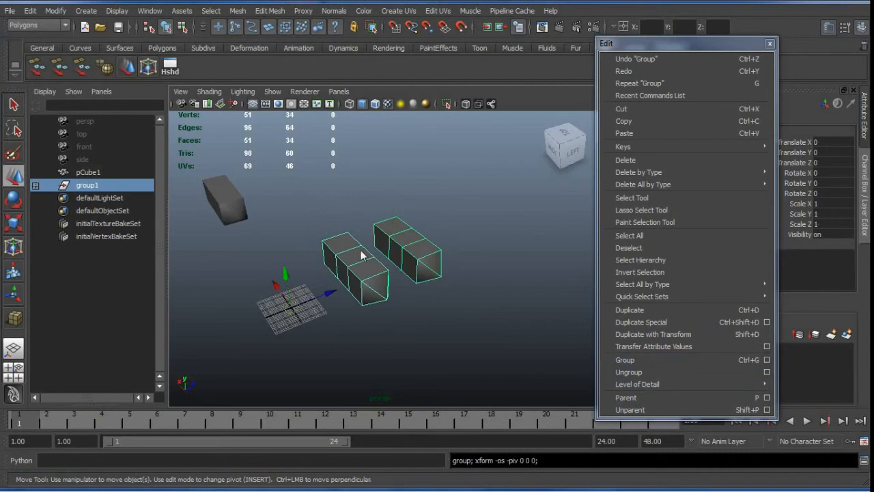
pyautogui.click(34, 185)
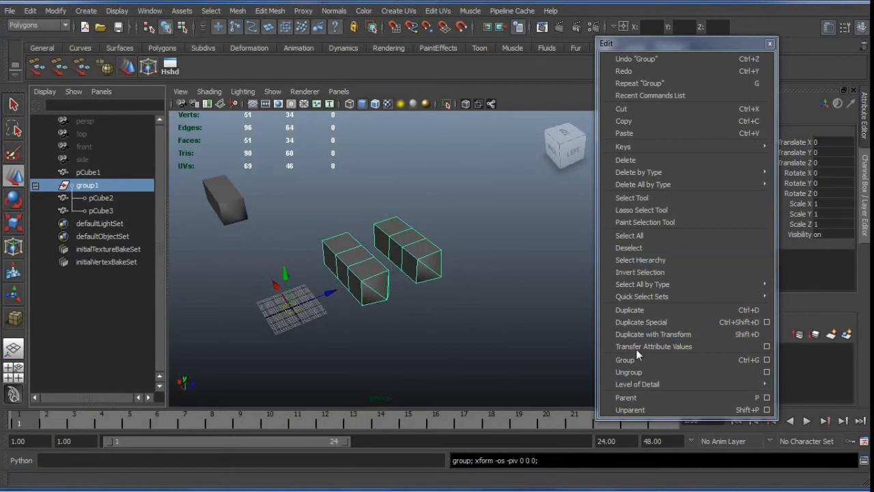
# - Ungroup the group containing pCube2 and pCube3
pyautogui.click(701, 372)
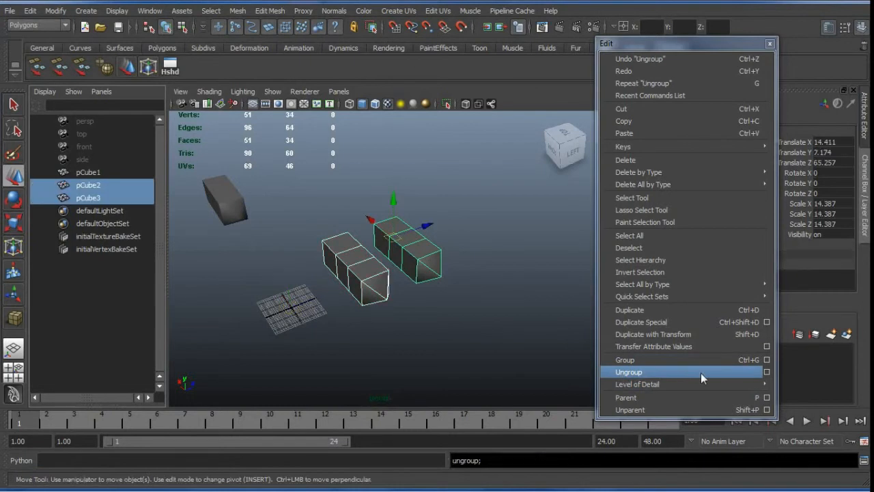
pyautogui.keyDown('alt'); pyautogui.moveTo(412, 281); pyautogui.dragTo(388, 260, button='middle'); pyautogui.keyUp('alt')
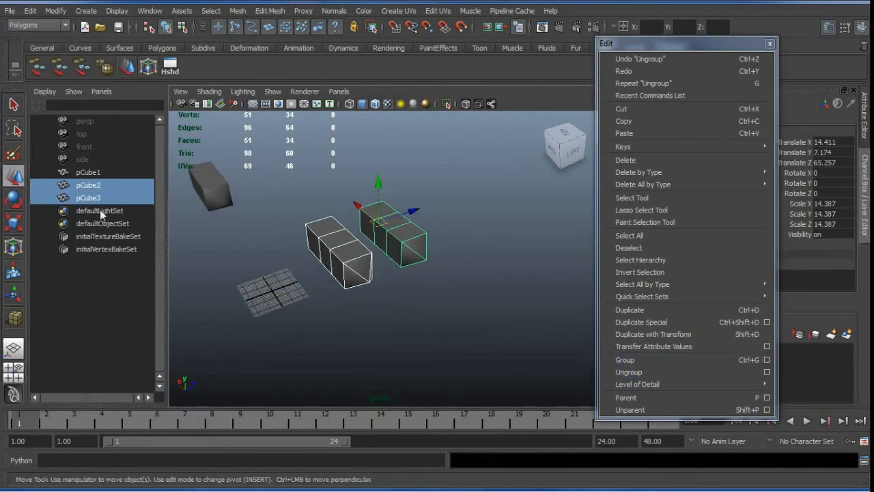
pyautogui.keyDown('alt'); pyautogui.moveTo(375, 272); pyautogui.dragTo(356, 282, button='middle'); pyautogui.keyUp('alt')
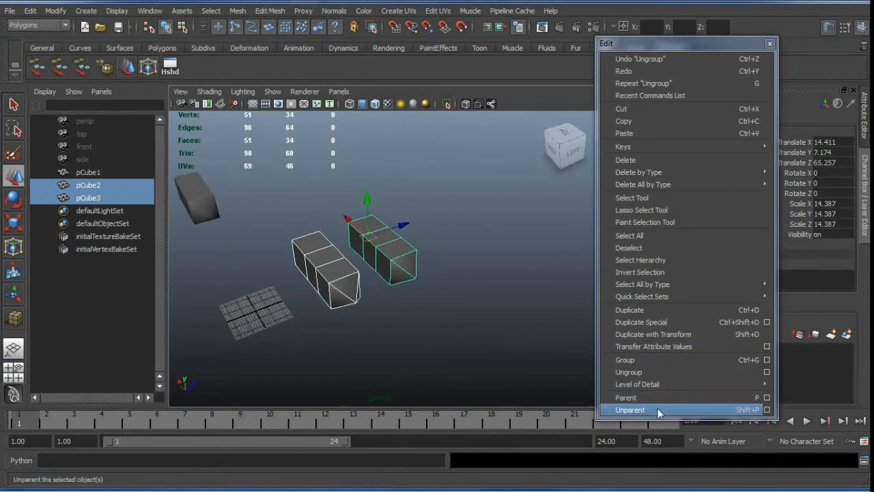
# - Parent pCube3 to pCube2, making pCube2 the last selected object
pyautogui.click(652, 396)
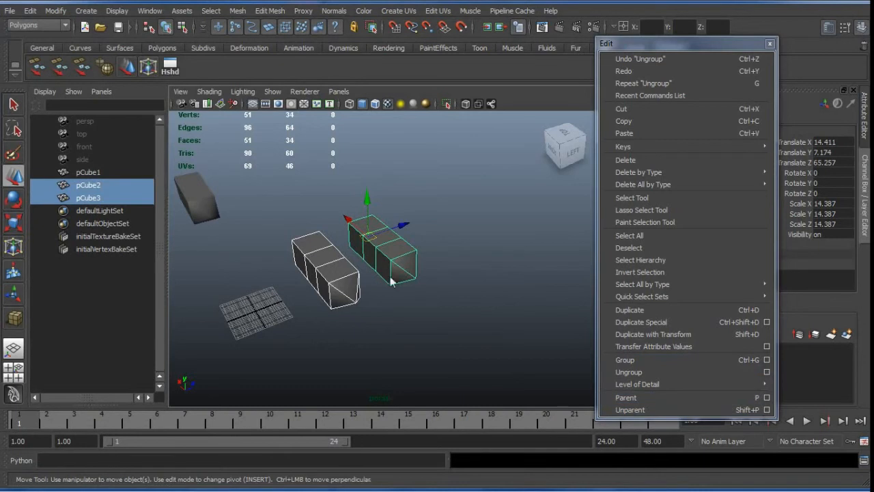
pyautogui.keyDown('shift'); pyautogui.click(320, 287); pyautogui.keyUp('shift')
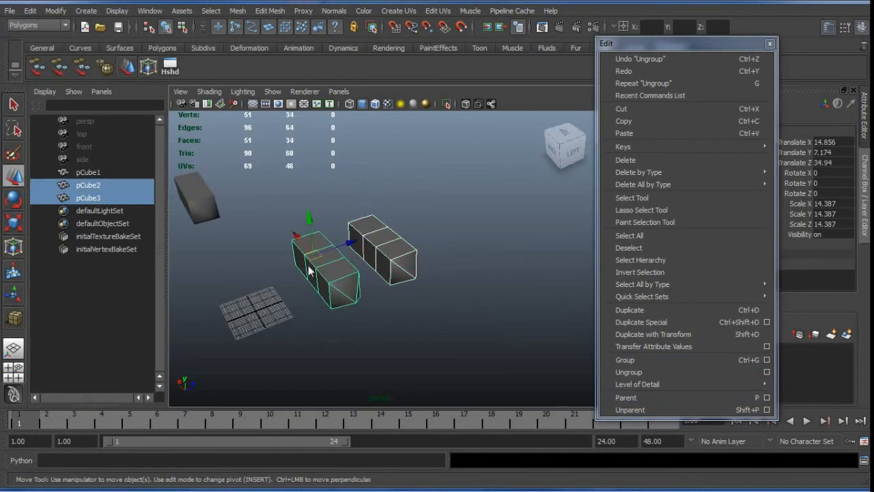
pyautogui.click(685, 399)
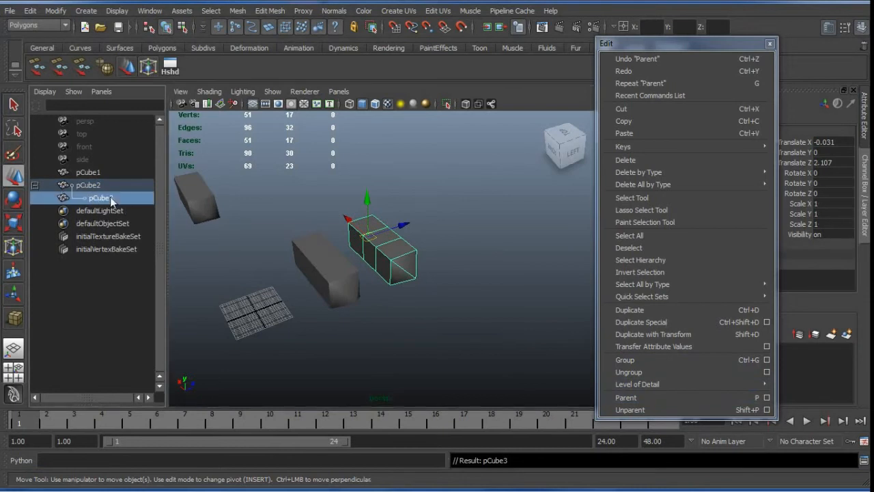
# - Unparent pCube3 from pCube2
pyautogui.keyDown('alt'); pyautogui.moveTo(329, 264); pyautogui.dragTo(367, 276); pyautogui.keyUp('alt')
pyautogui.keyDown('alt'); pyautogui.moveTo(310, 277); pyautogui.dragTo(349, 262); pyautogui.keyUp('alt')
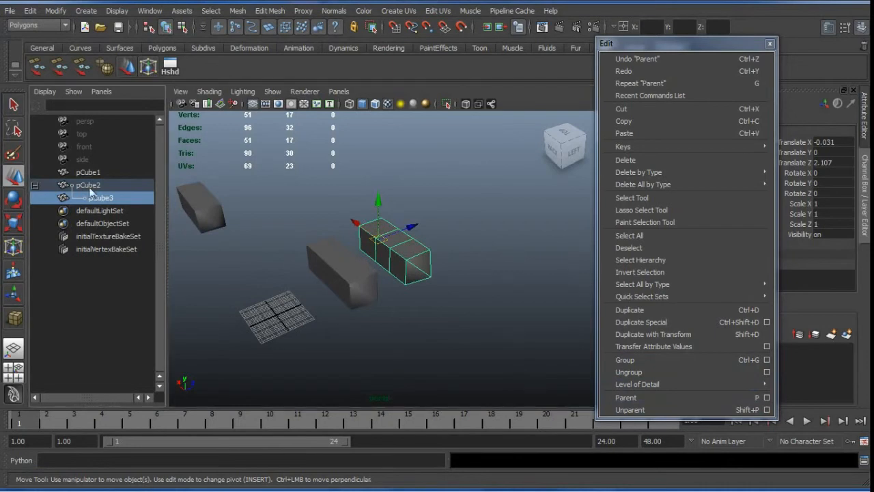
pyautogui.keyDown('alt'); pyautogui.moveTo(407, 295); pyautogui.dragTo(412, 293); pyautogui.keyUp('alt')
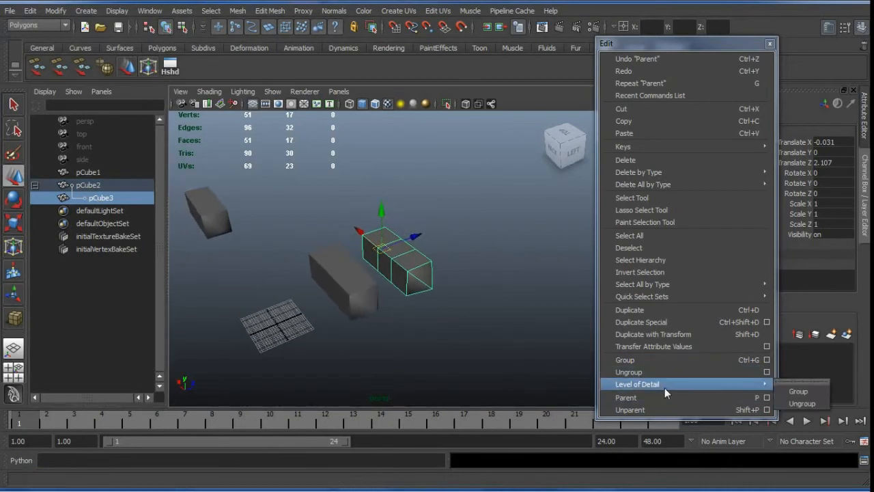
pyautogui.click(664, 409)
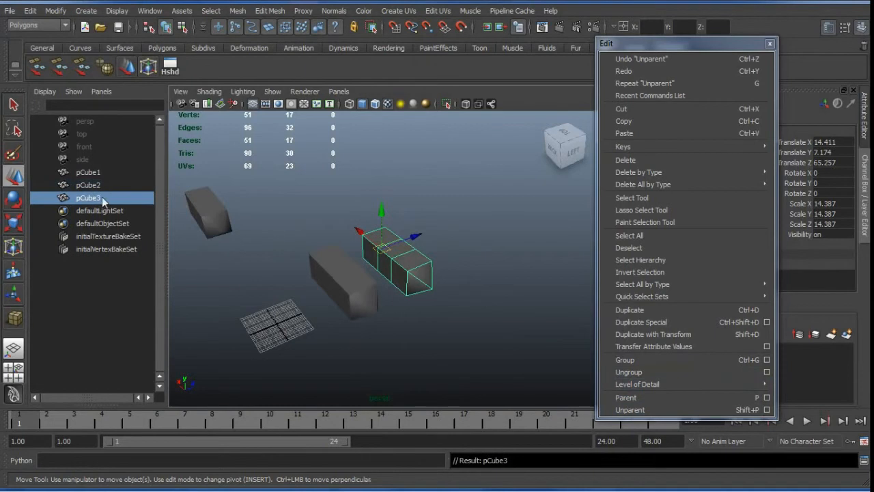
pyautogui.keyDown('alt'); pyautogui.moveTo(391, 311); pyautogui.dragTo(479, 351); pyautogui.keyUp('alt')
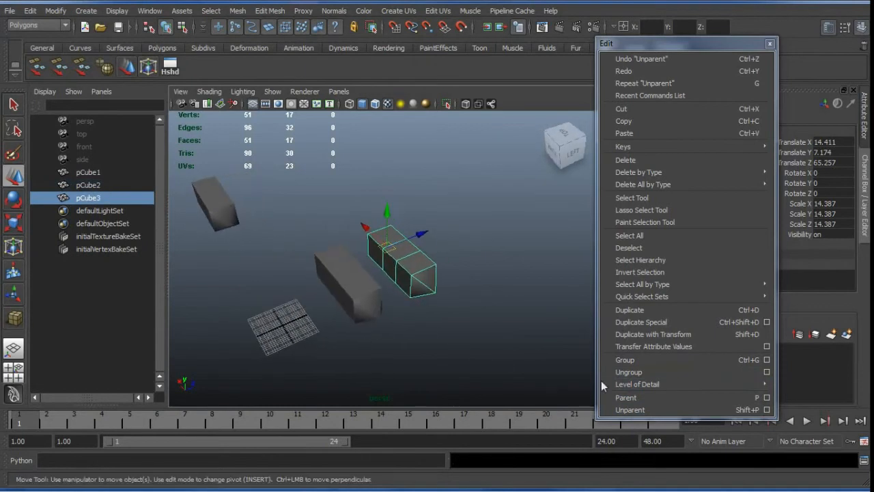
pyautogui.keyDown('alt'); pyautogui.moveTo(424, 242); pyautogui.dragTo(438, 272); pyautogui.keyUp('alt')
pyautogui.keyDown('alt'); pyautogui.moveTo(398, 294); pyautogui.dragTo(400, 282); pyautogui.keyUp('alt')
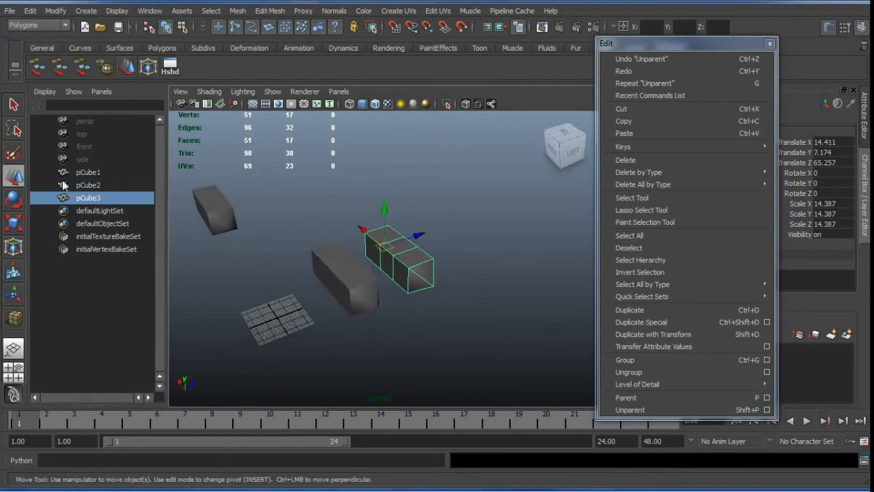
pyautogui.moveTo(338, 300)
pyautogui.keyDown('alt'); pyautogui.mouseDown()
pyautogui.moveTo(367, 293)
pyautogui.moveTo(350, 300)
pyautogui.mouseUp(); pyautogui.keyUp('alt')
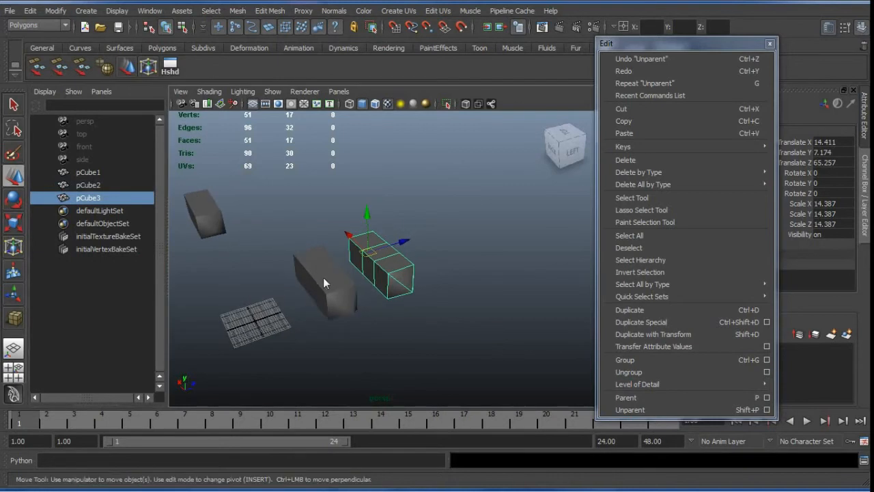
# - Switch to Blender, parent Cube to Cube.002 using the Object type, and expand Cube.002 in the Outliner
pyautogui.hotkey('alt', 'Tab')
pyautogui.hotkey('alt', 'Tab')
pyautogui.hotkey('alt', 'Tab')
pyautogui.moveTo(322, 274)
pyautogui.mouseDown(button='middle')
pyautogui.moveTo(332, 283)
pyautogui.moveTo(348, 256)
pyautogui.moveTo(328, 271)
pyautogui.moveTo(338, 279)
pyautogui.mouseUp(button='middle')
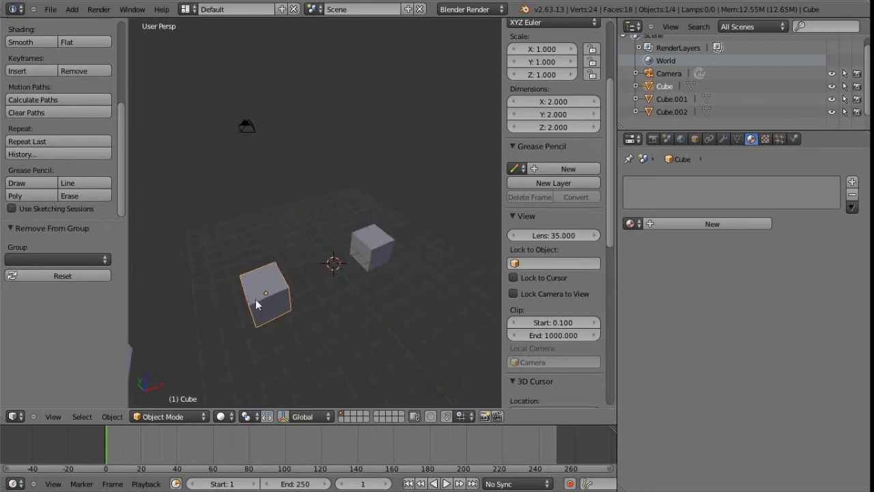
pyautogui.keyDown('shift'); pyautogui.rightClick(371, 250); pyautogui.keyUp('shift')
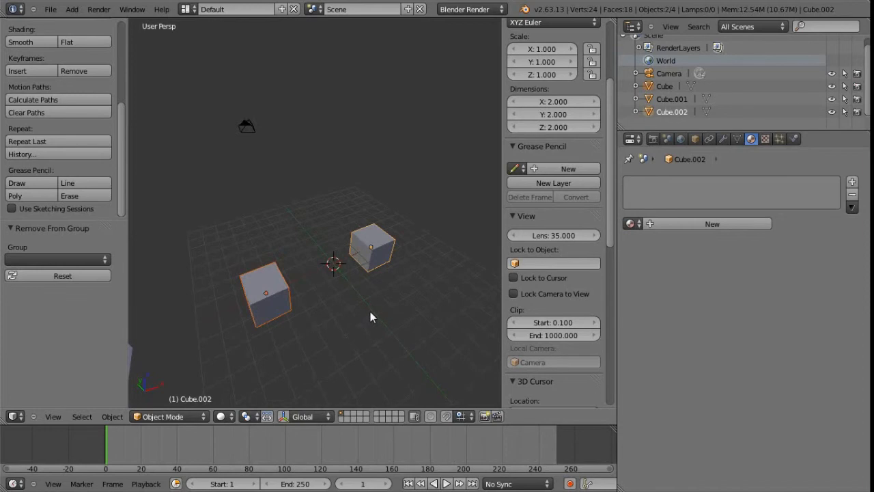
pyautogui.hotkey('ctrl', 'p')
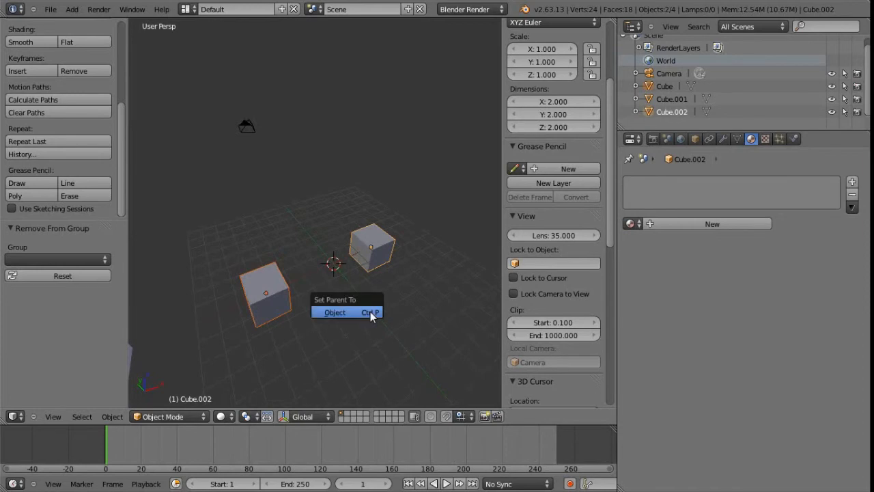
pyautogui.click(334, 313)
pyautogui.click(636, 106)
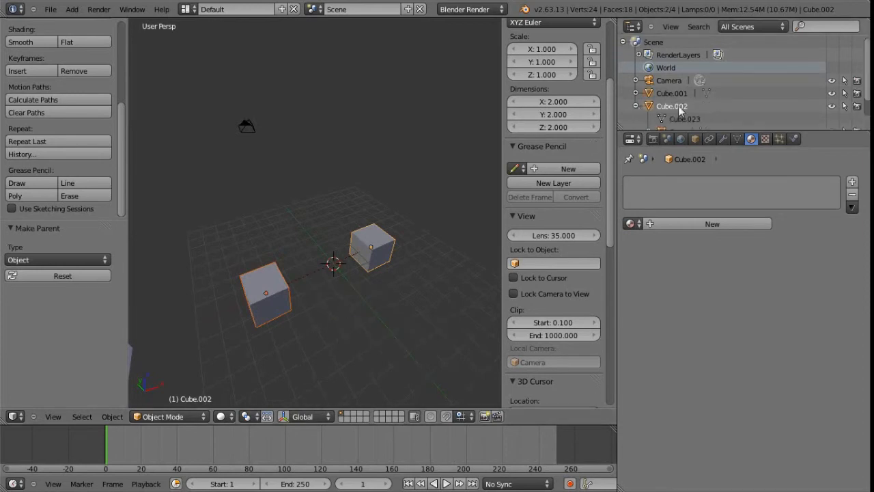
pyautogui.scroll(-1, 674, 110)
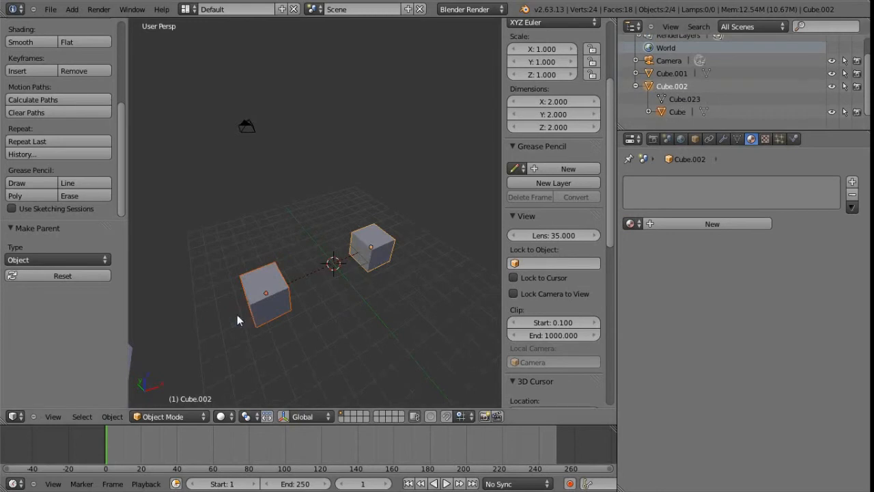
# - Try moving the child Cube independently of its parent, and undo the move
pyautogui.rightClick(264, 312)
pyautogui.scroll(3, 302, 291)
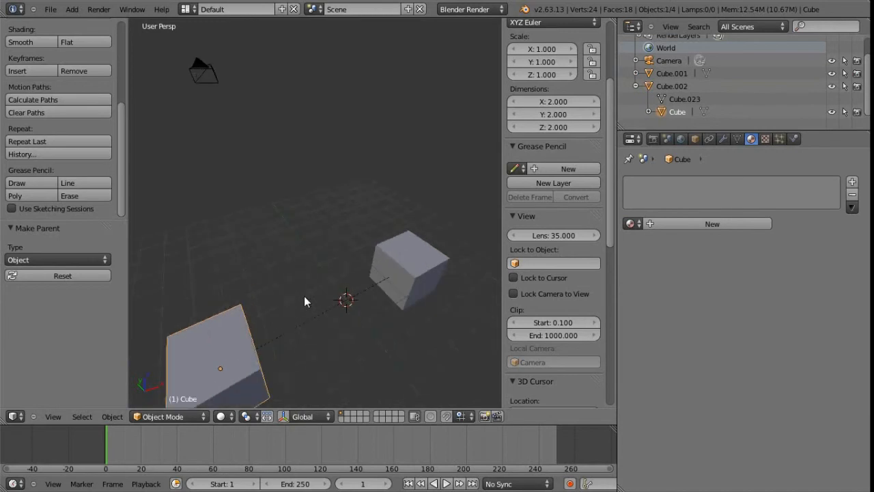
pyautogui.moveTo(347, 282); pyautogui.dragTo(300, 272, button='middle')
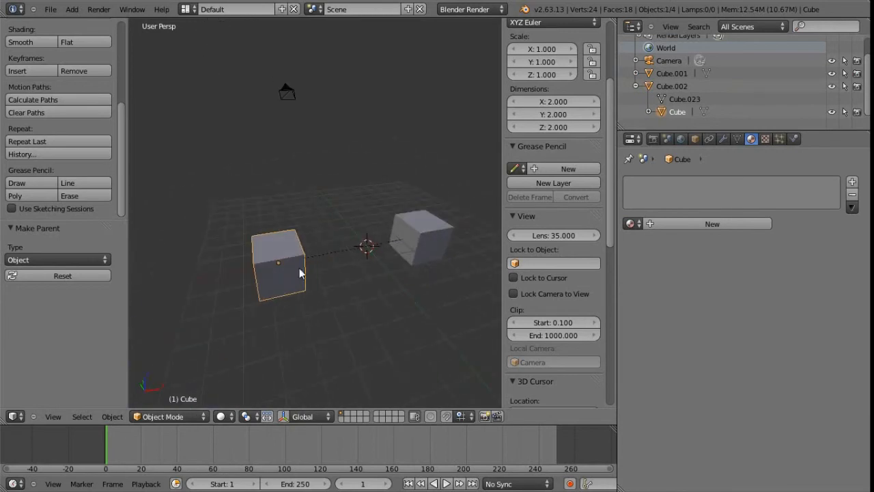
pyautogui.press('g')
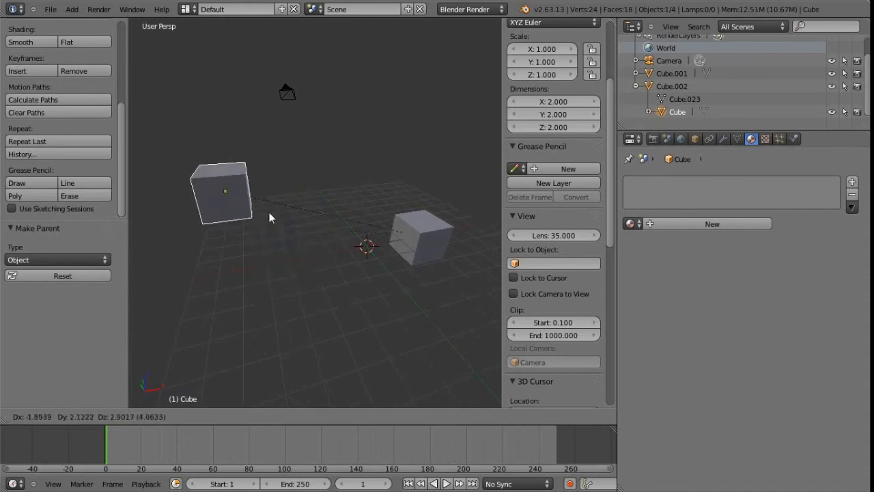
pyautogui.click(306, 269)
pyautogui.hotkey('ctrl', 'z')
# - Try moving the parent Cube.002 together with its child, and undo the move
pyautogui.rightClick(438, 243)
pyautogui.scroll(-1, 364, 281)
pyautogui.moveTo(369, 285); pyautogui.dragTo(342, 290, button='middle')
pyautogui.press('g')
pyautogui.click(374, 240)
pyautogui.hotkey('ctrl', 'z')
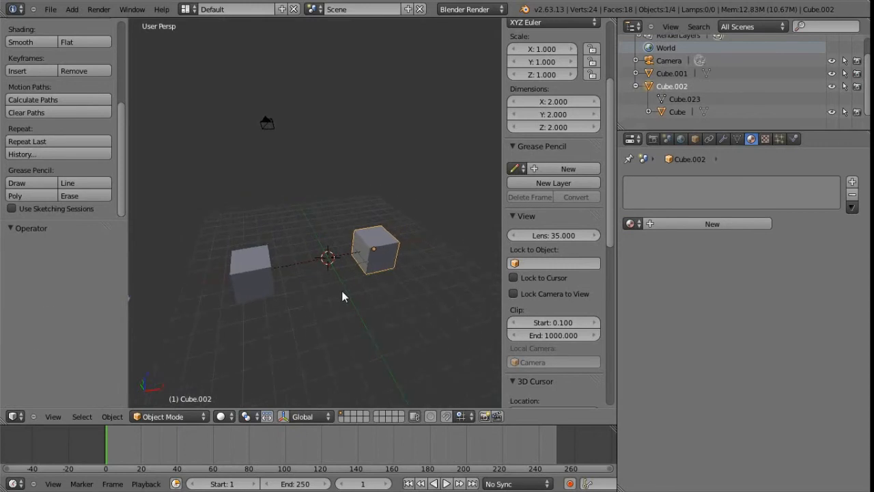
# - Try to remove the parenting from Cube.002 with Clear and Keep Transformation
pyautogui.hotkey('alt', 'p')
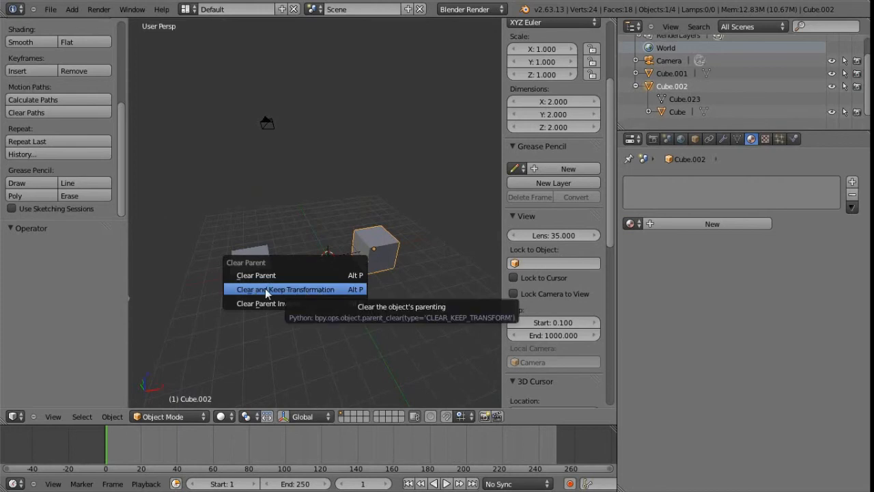
pyautogui.click(317, 289)
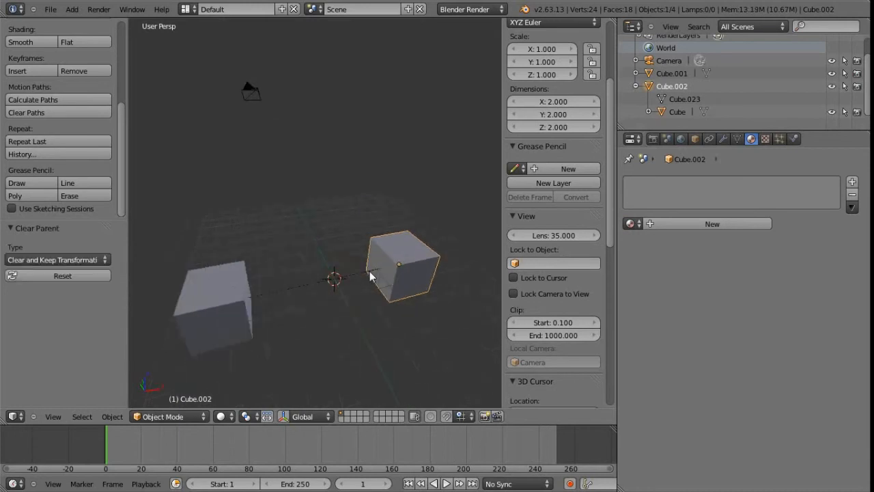
# - Unparent the child Cube from Cube.002 using Clear and Keep Transformation
pyautogui.rightClick(255, 281)
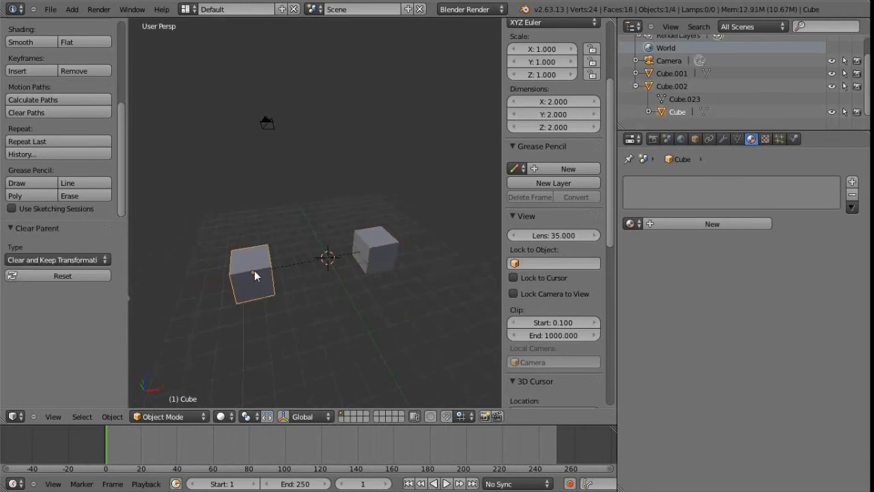
pyautogui.hotkey('alt', 'p')
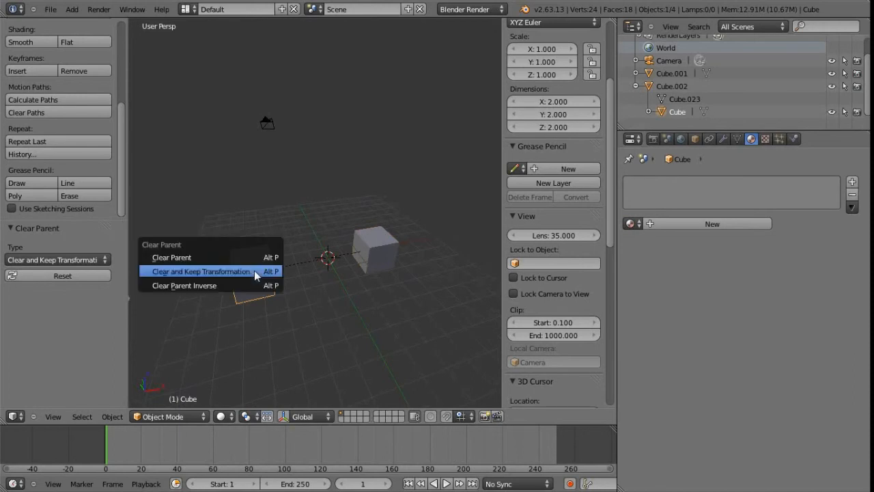
pyautogui.click(205, 271)
pyautogui.moveTo(282, 278); pyautogui.dragTo(352, 261, button='middle')
# - Add an Empty at the 3D cursor between Cube and Cube.002
pyautogui.keyDown('shift'); pyautogui.rightClick(354, 259); pyautogui.keyUp('shift')
pyautogui.moveTo(325, 287); pyautogui.dragTo(310, 263, button='middle')
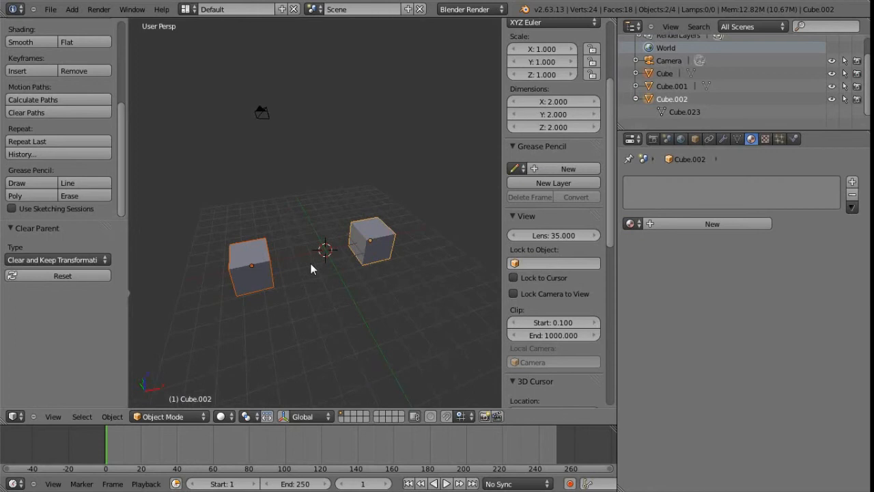
pyautogui.hotkey('shift', 'a')
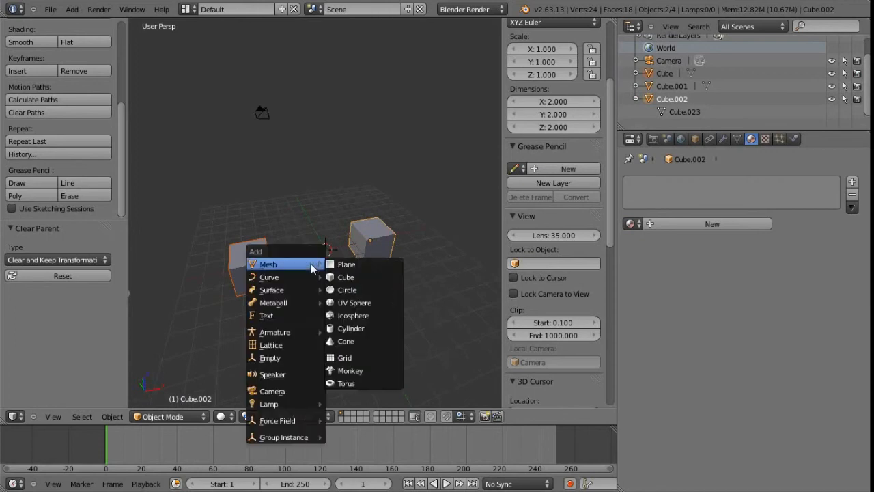
pyautogui.click(273, 358)
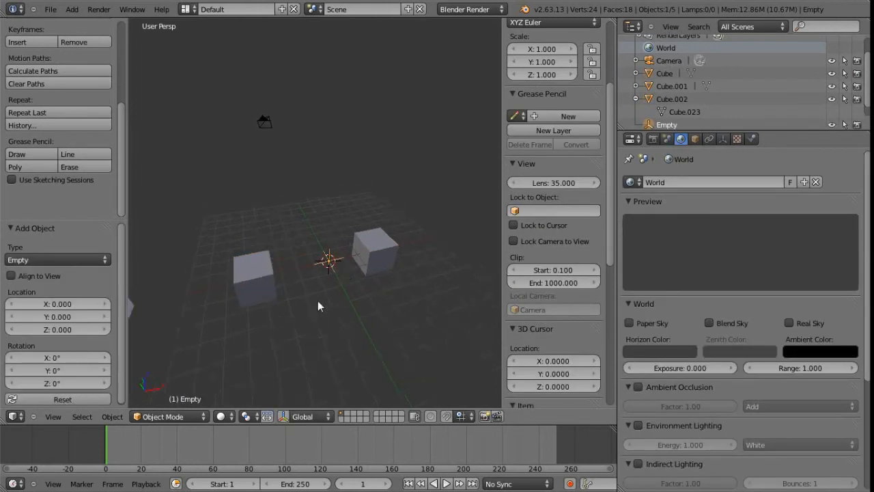
# - Parent Cube and Cube.002 to the Empty using the Object type
pyautogui.rightClick(362, 257)
pyautogui.keyDown('shift'); pyautogui.rightClick(264, 283); pyautogui.keyUp('shift')
pyautogui.keyDown('shift'); pyautogui.rightClick(328, 266); pyautogui.keyUp('shift')
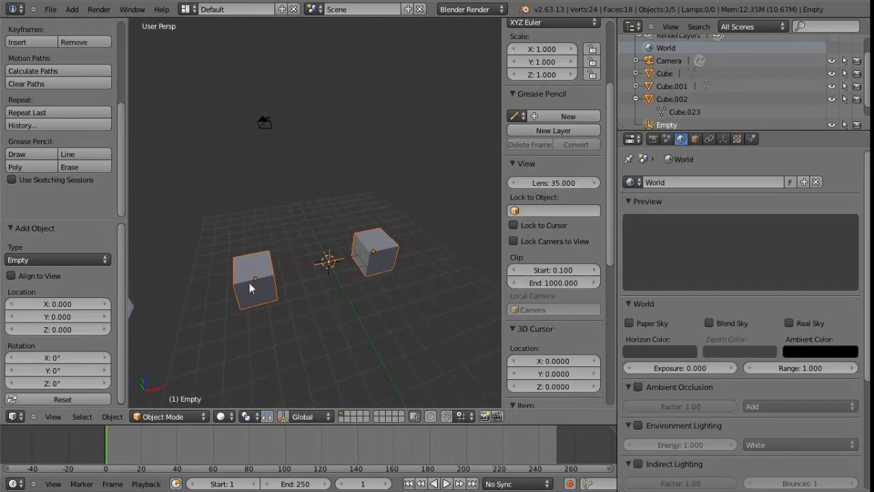
pyautogui.scroll(-1, 678, 124)
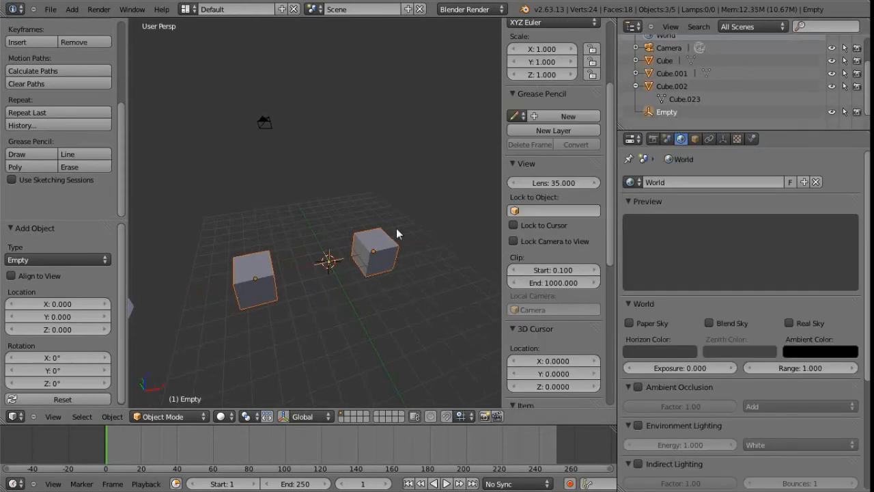
pyautogui.hotkey('ctrl', 'p')
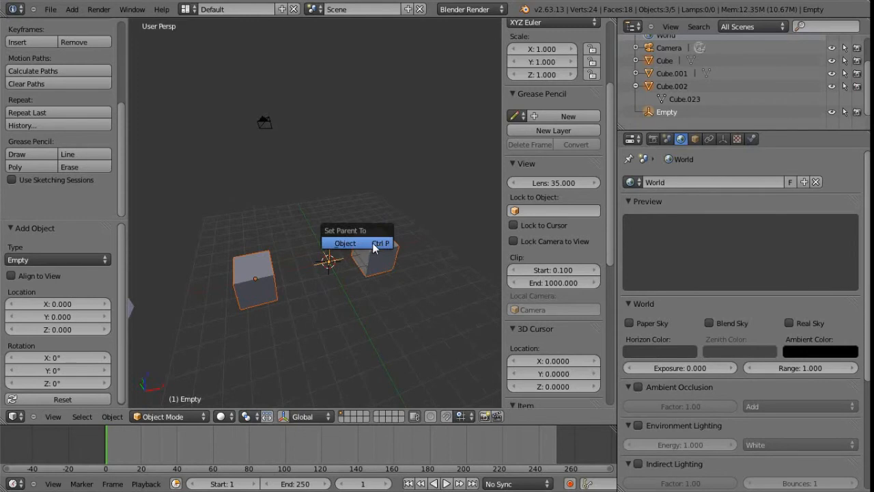
pyautogui.click(373, 245)
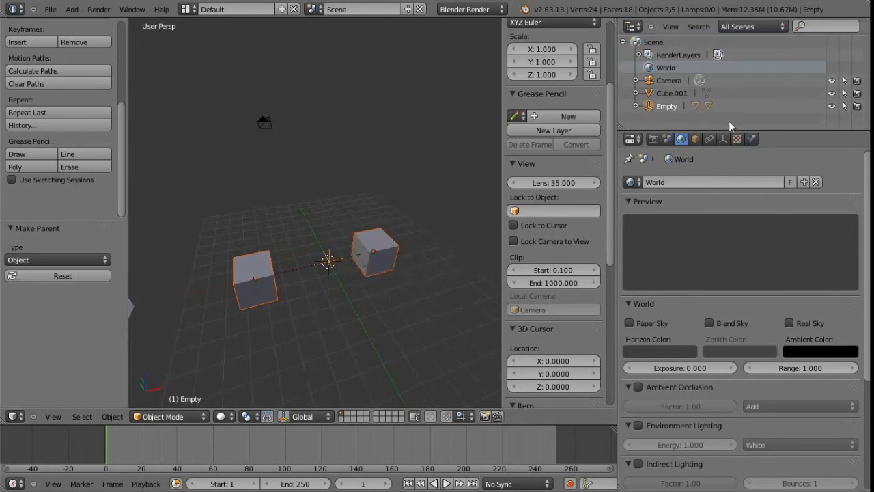
# - Rename the Empty as Group1 and expand it in the Outliner to show its two child cubes, with Cube.002 collapsed
pyautogui.doubleClick(667, 108)
pyautogui.write('Gioup1')
pyautogui.press('Return')
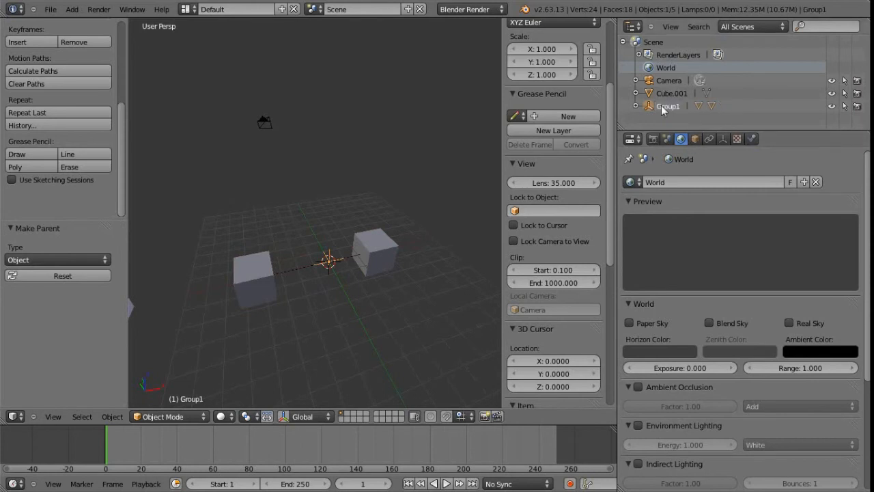
pyautogui.click(637, 108)
pyautogui.scroll(-2, 666, 106)
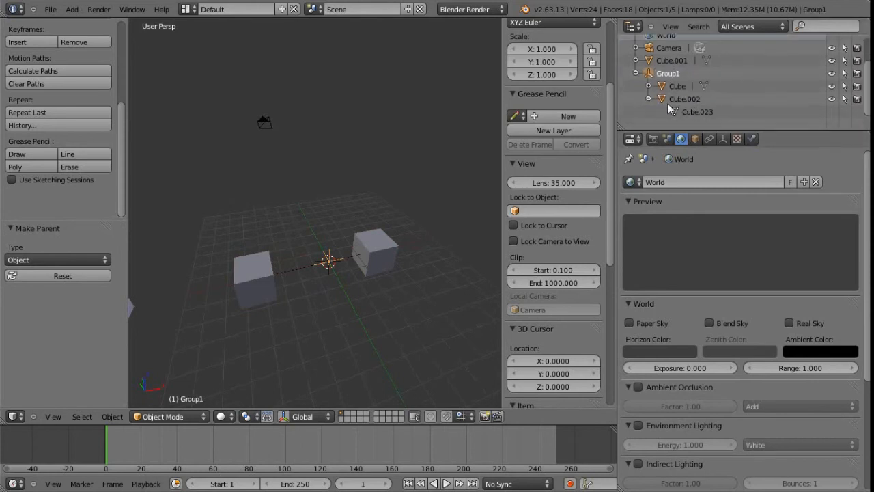
pyautogui.click(648, 99)
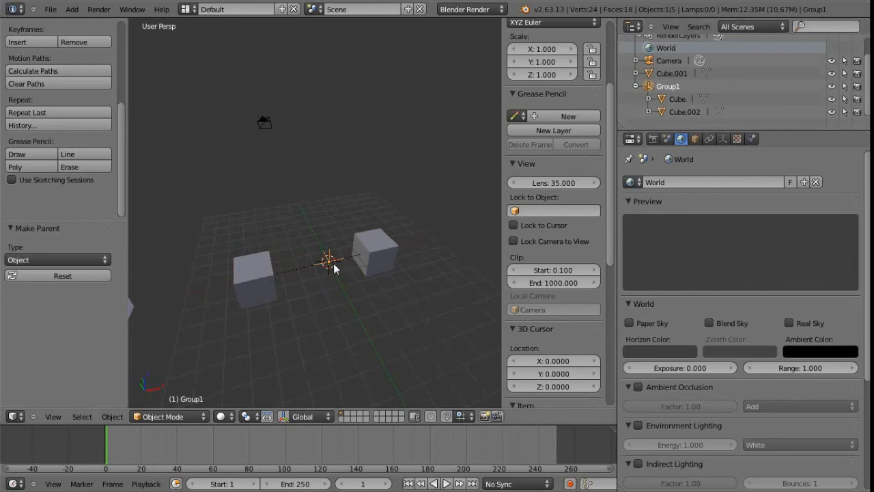
# - Try moving Group1 together with its child cubes, and undo the move
pyautogui.press('g')
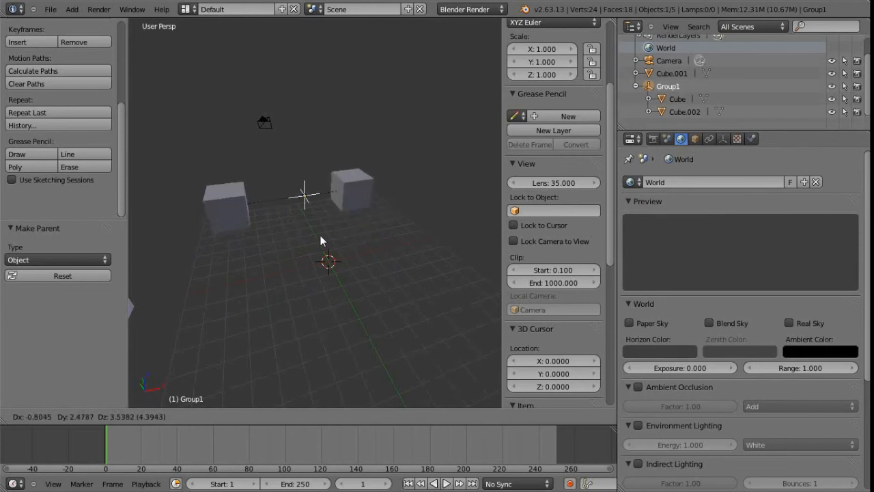
pyautogui.click(320, 243)
pyautogui.hotkey('ctrl', 'z')
# - Set the display size of the Group1 empty to 0.01
pyautogui.moveTo(337, 287); pyautogui.dragTo(324, 250, button='middle')
pyautogui.press('b')
pyautogui.moveTo(349, 282); pyautogui.dragTo(334, 246)
pyautogui.press('b')
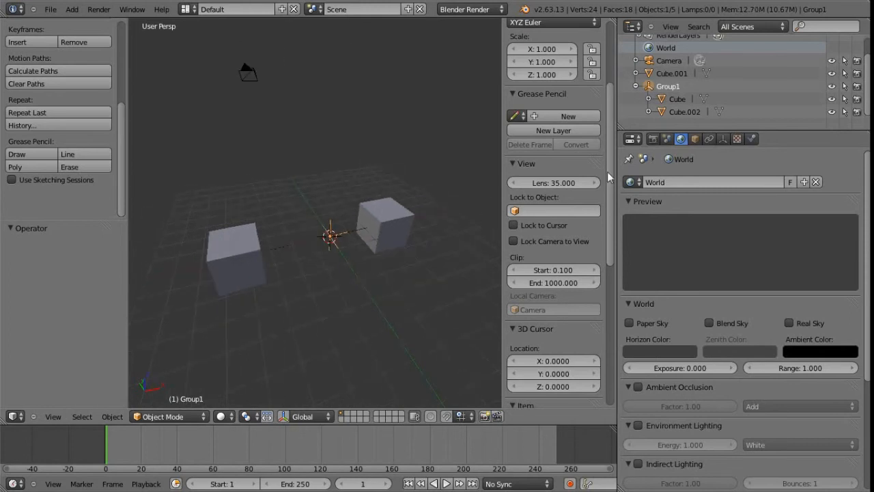
pyautogui.click(724, 139)
pyautogui.moveTo(778, 210); pyautogui.dragTo(728, 215)
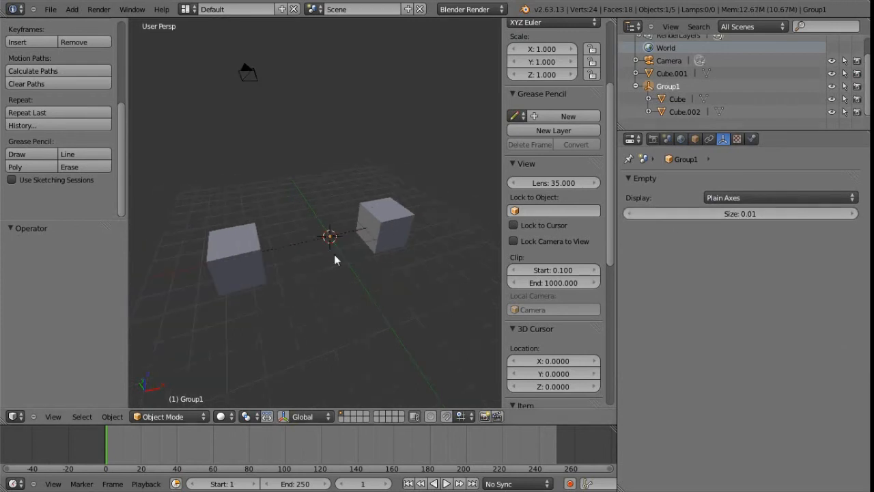
# - Move Group1 with its child cubes by about -2.542 in X, 3.340 in Y and 3.645 in Z
pyautogui.press('g')
pyautogui.click(279, 191)
pyautogui.moveTo(278, 191); pyautogui.dragTo(293, 219, button='middle')
pyautogui.scroll(-2, 308, 234)
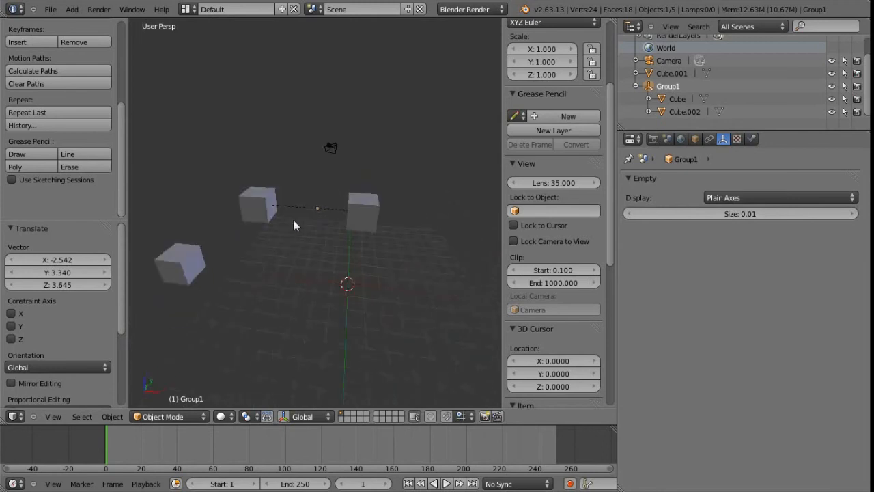
pyautogui.scroll(4, 318, 213)
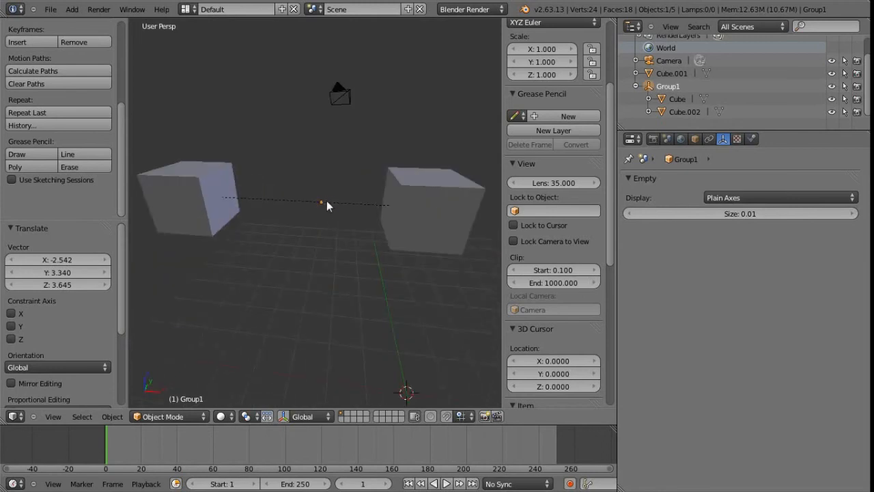
pyautogui.scroll(-6, 321, 209)
pyautogui.keyDown('shift'); pyautogui.moveTo(304, 235); pyautogui.dragTo(341, 231, button='middle'); pyautogui.keyUp('shift')
pyautogui.scroll(2, 305, 239)
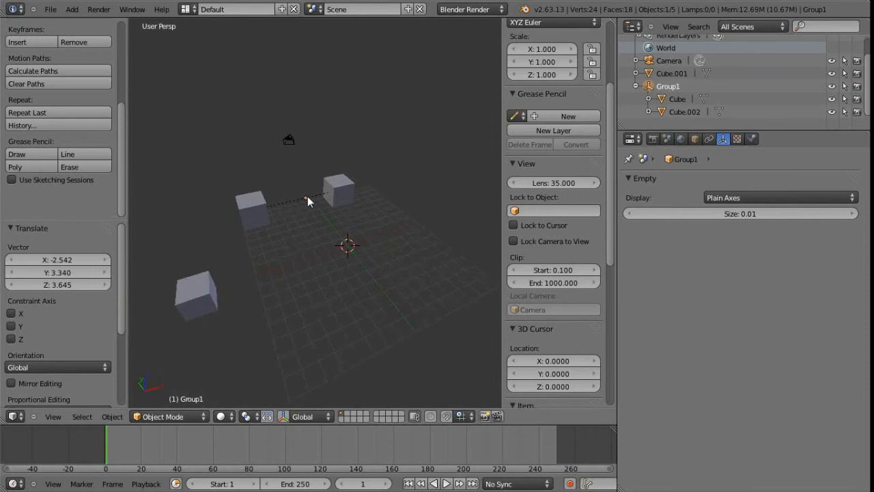
# - Delete the Group1 empty while keeping its two child cubes
pyautogui.press('x')
pyautogui.click(285, 208)
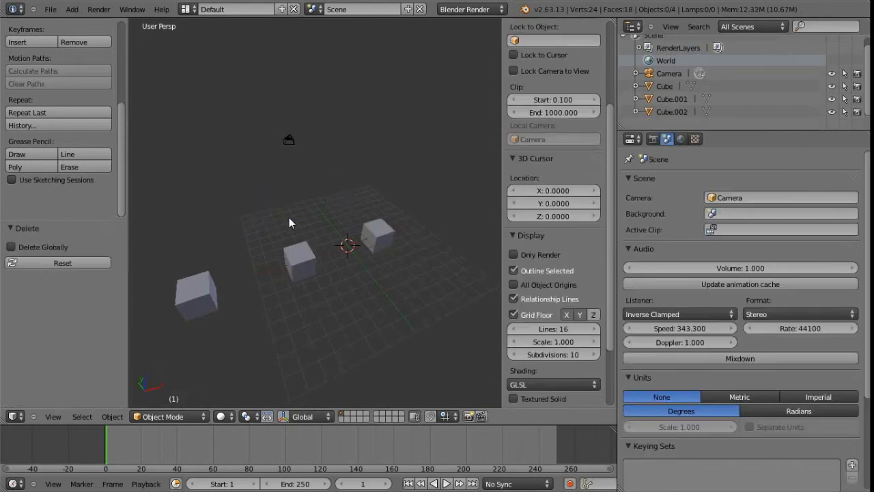
pyautogui.moveTo(329, 266); pyautogui.dragTo(348, 254, button='middle')
pyautogui.moveTo(293, 273); pyautogui.dragTo(318, 245, button='middle')
# - Select Cube and Cube.002 and put them into a new Blender group
pyautogui.rightClick(295, 227)
pyautogui.keyDown('shift'); pyautogui.rightClick(365, 212); pyautogui.keyUp('shift')
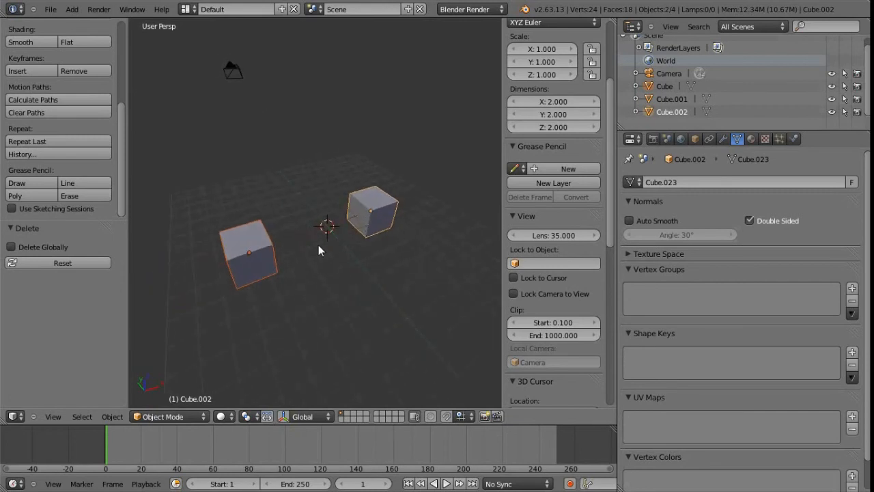
pyautogui.hotkey('shift', 'g')
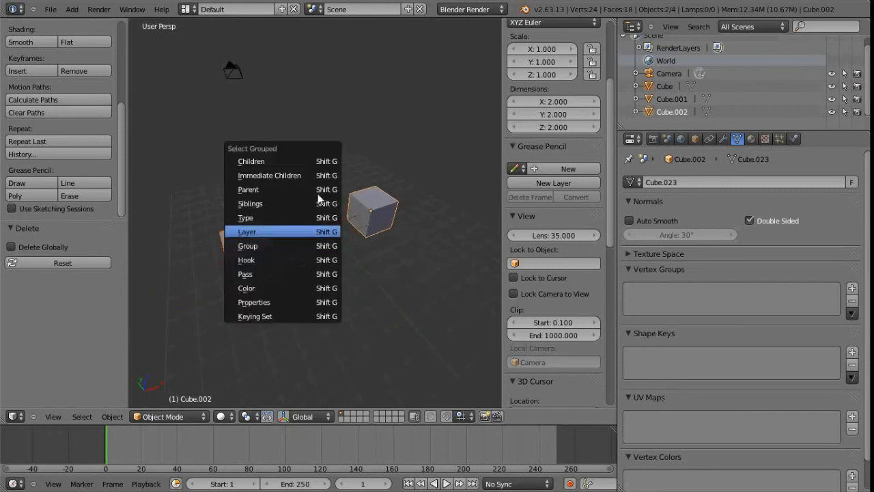
pyautogui.click(318, 232)
pyautogui.hotkey('ctrl', 'g')
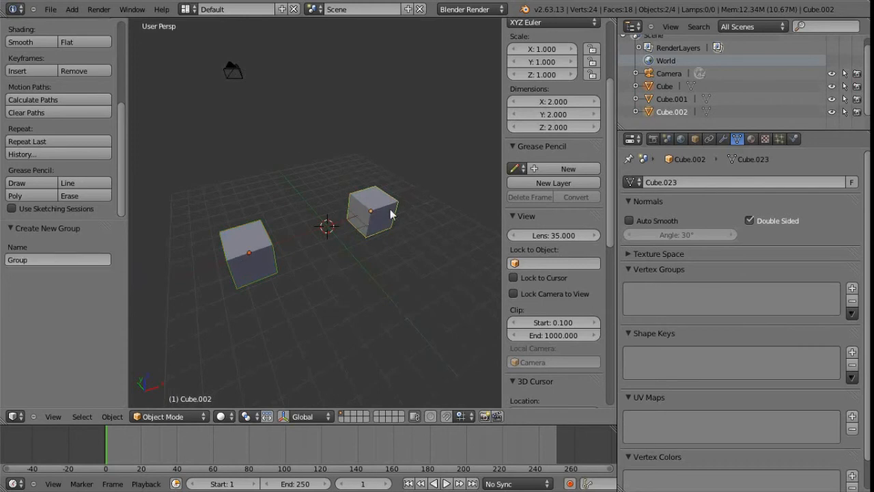
# - Select Cube and Cube.002 one at a time to examine how grouped objects are outlined in the viewport
pyautogui.scroll(-2, 314, 254)
pyautogui.rightClick(273, 241)
pyautogui.rightClick(353, 216)
pyautogui.rightClick(274, 239)
pyautogui.moveTo(283, 264); pyautogui.dragTo(321, 251, button='middle')
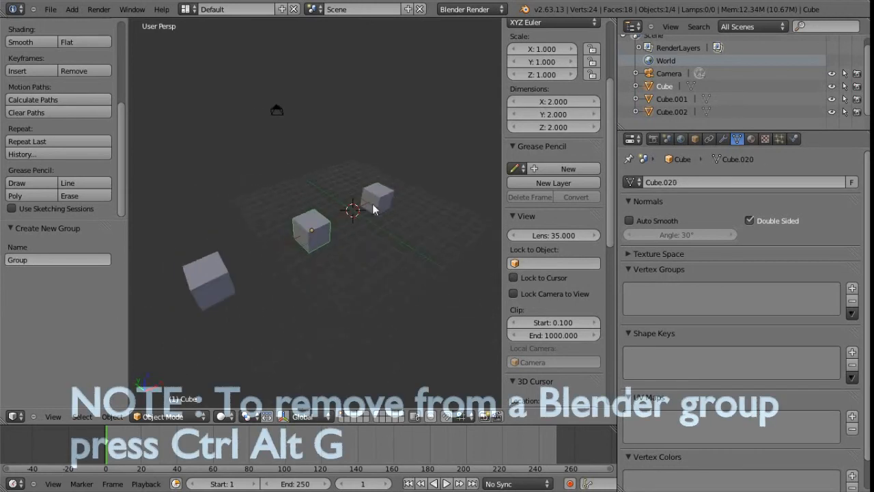
pyautogui.keyDown('shift'); pyautogui.moveTo(352, 217); pyautogui.dragTo(306, 268, button='middle'); pyautogui.keyUp('shift')
pyautogui.scroll(2, 303, 250)
pyautogui.scroll(-1, 300, 274)
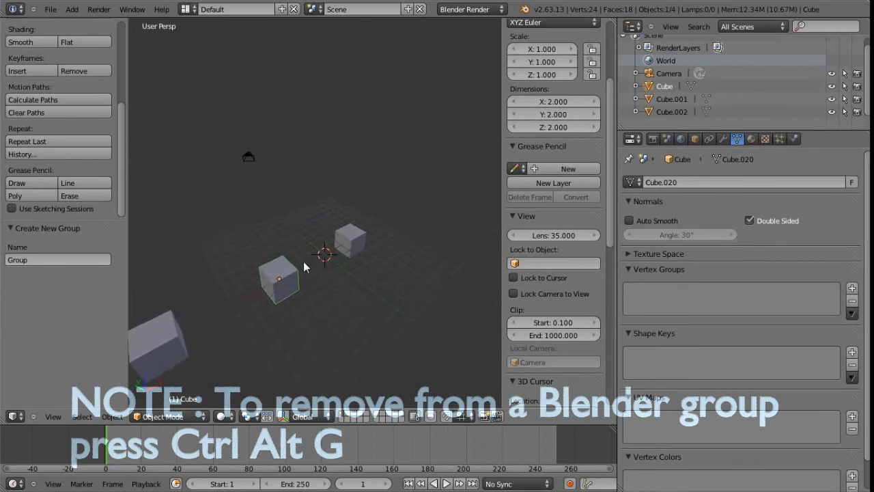
pyautogui.rightClick(360, 249)
pyautogui.rightClick(275, 276)
pyautogui.rightClick(363, 234)
pyautogui.moveTo(321, 278)
pyautogui.mouseDown(button='middle')
pyautogui.moveTo(320, 288)
pyautogui.moveTo(313, 268)
pyautogui.moveTo(304, 278)
pyautogui.moveTo(328, 263)
pyautogui.mouseUp(button='middle')
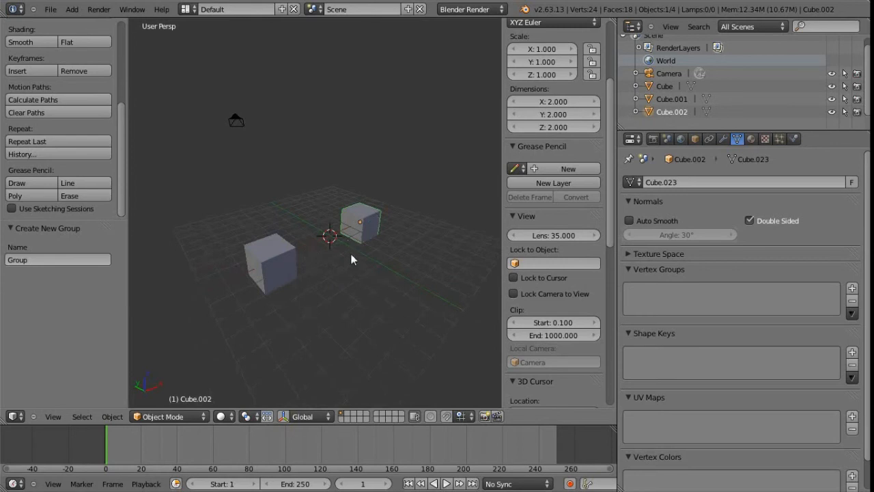
# - Select all members of Cube.002's group using Select Grouped with the Group type
pyautogui.scroll(-4, 328, 246)
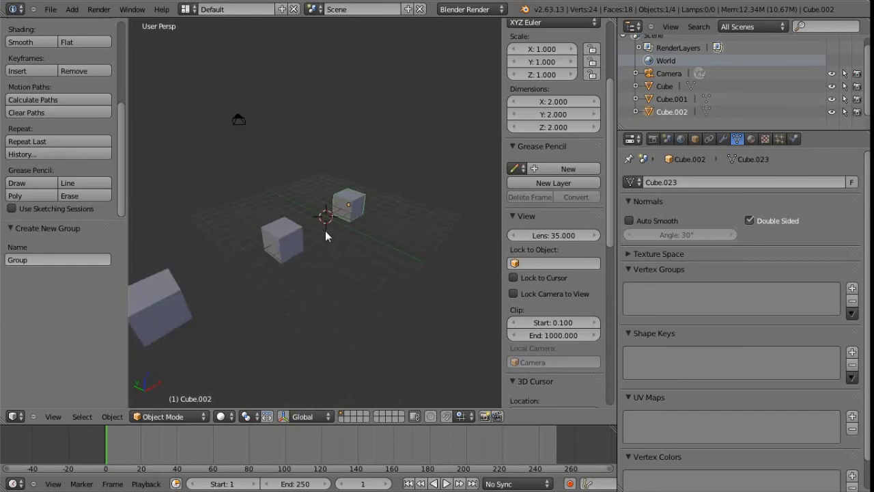
pyautogui.moveTo(346, 243); pyautogui.dragTo(306, 245, button='middle')
pyautogui.moveTo(362, 234); pyautogui.dragTo(339, 250, button='middle')
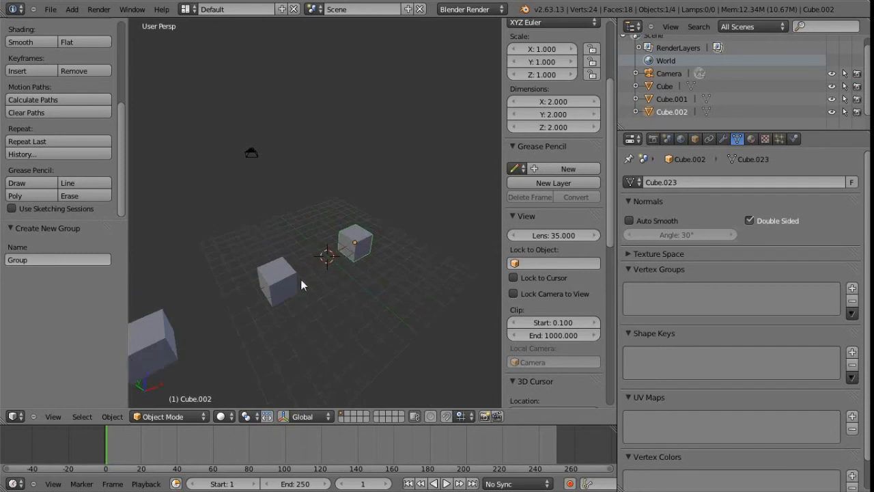
pyautogui.hotkey('shift', 'g')
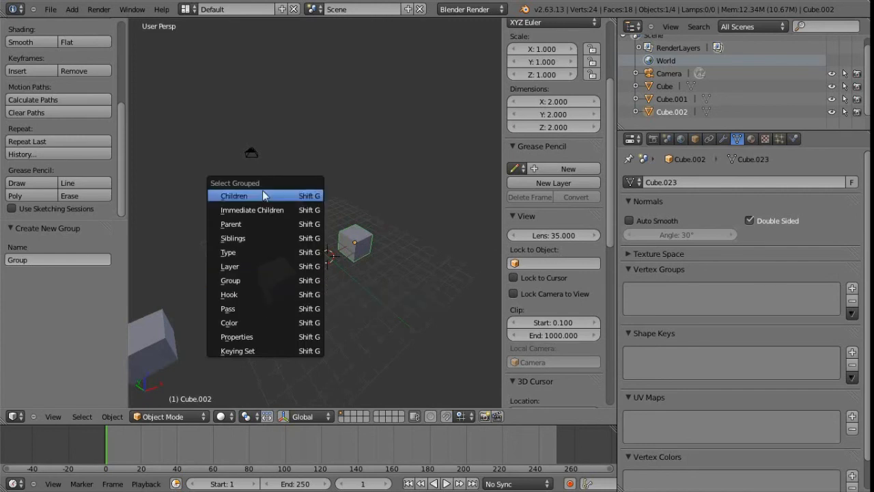
pyautogui.click(256, 280)
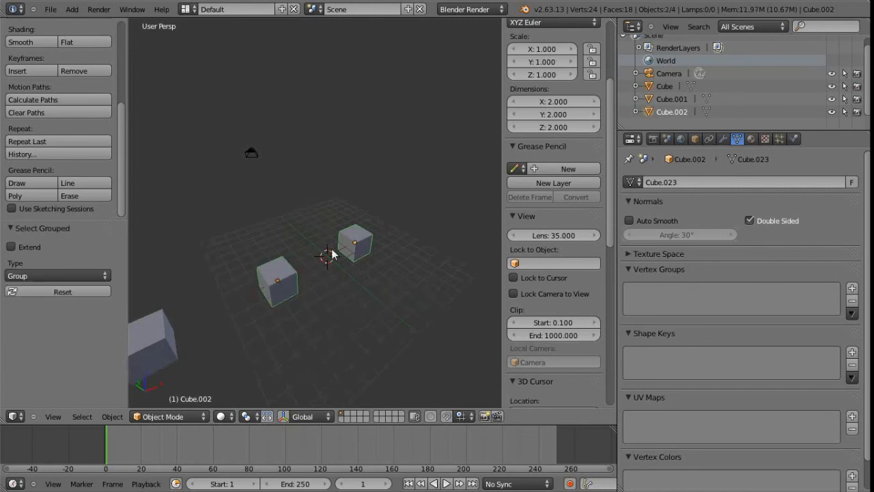
# - Examine the grouped cubes in the viewport and the Outliner, and switch to Maya
pyautogui.scroll(-2, 314, 272)
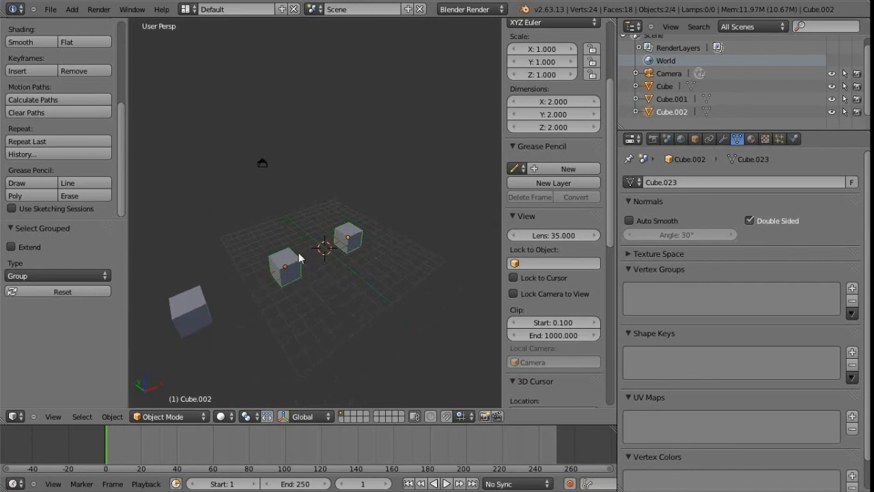
pyautogui.moveTo(337, 277); pyautogui.dragTo(288, 268, button='middle')
pyautogui.moveTo(336, 253)
pyautogui.mouseDown(button='middle')
pyautogui.moveTo(297, 275)
pyautogui.moveTo(304, 283)
pyautogui.moveTo(342, 246)
pyautogui.mouseUp(button='middle')
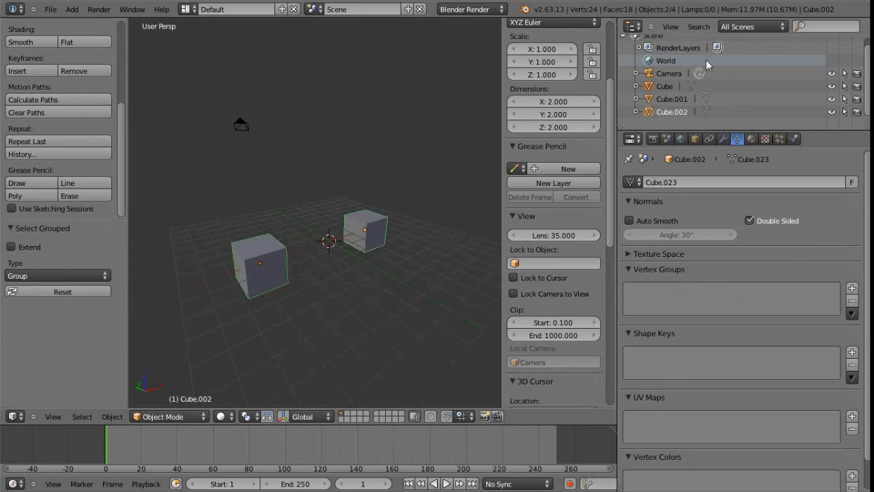
pyautogui.click(673, 113)
pyautogui.keyDown('shift'); pyautogui.moveTo(325, 269); pyautogui.dragTo(350, 235, button='middle'); pyautogui.keyUp('shift')
pyautogui.scroll(-1, 356, 240)
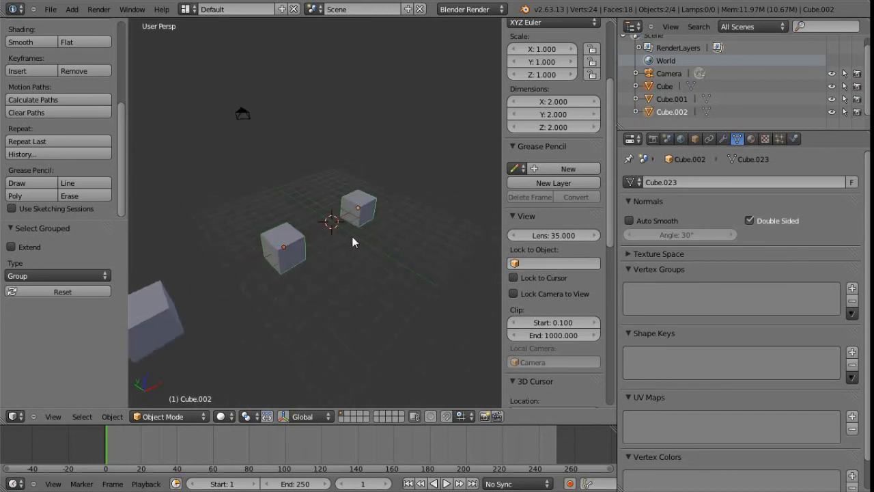
pyautogui.hotkey('alt', 'Tab')
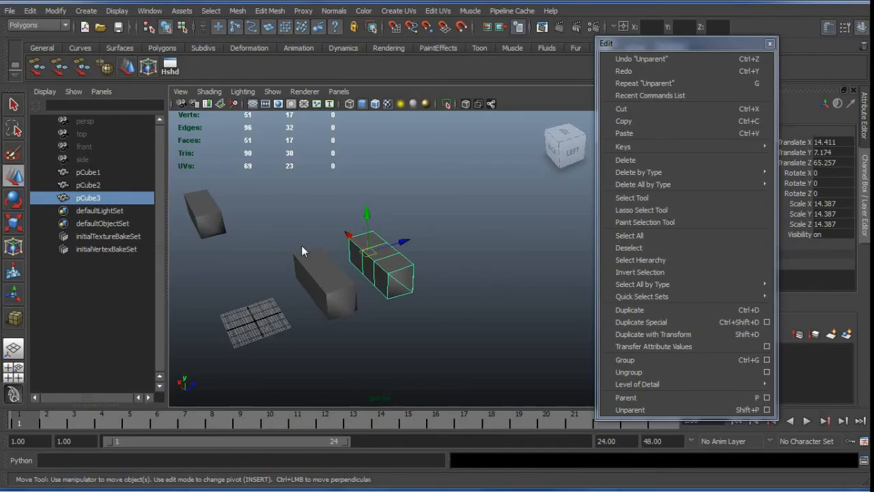